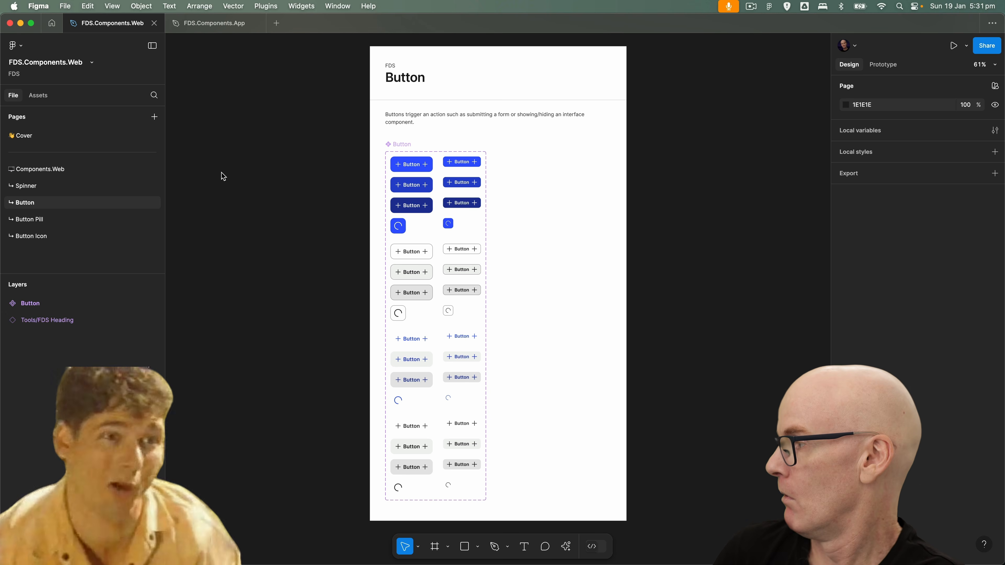
- Switch to the FDS.Components.App file and delete all eight Hover variants, large and small, from the Button component set
{"action": "key", "text": "ctrl+Tab"}
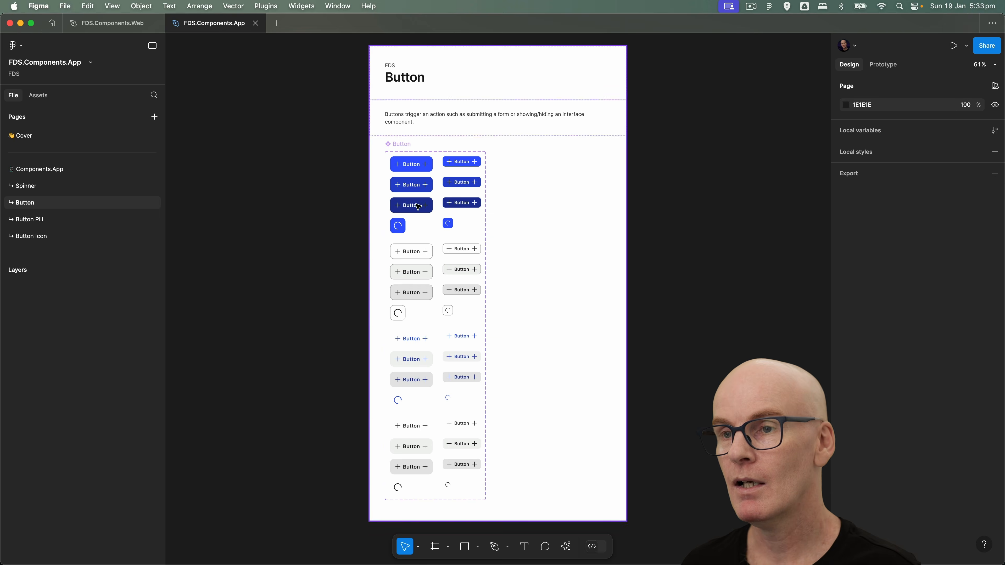
{"action": "left_click", "coordinate": [414, 187]}
{"action": "left_click", "coordinate": [462, 183], "text": "shift"}
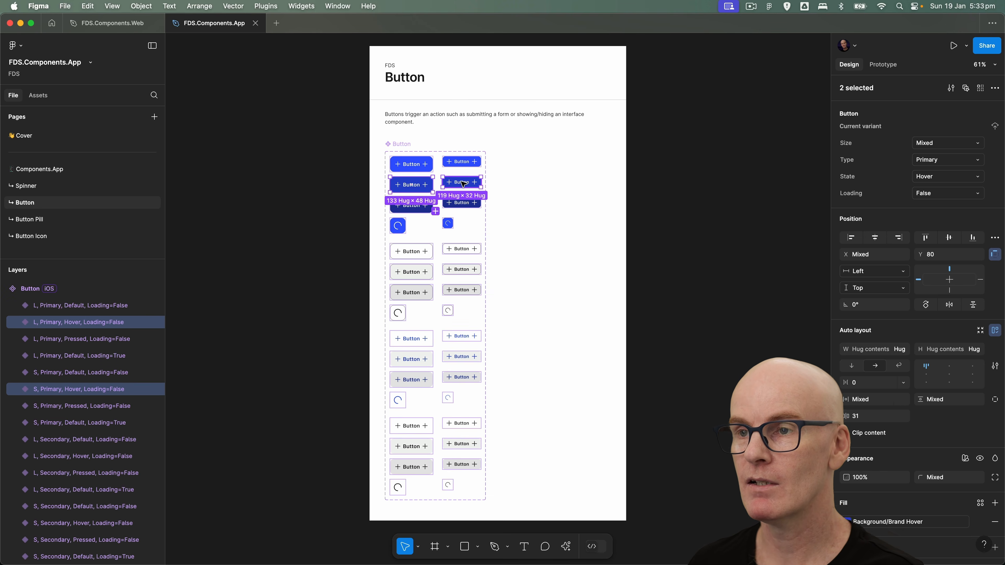
{"action": "left_click", "coordinate": [411, 273], "text": "shift"}
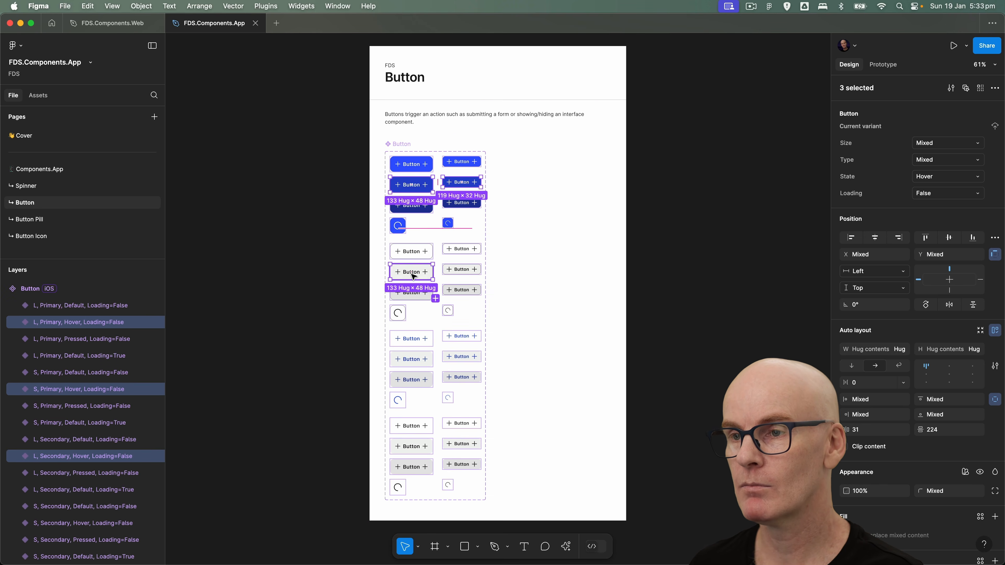
{"action": "left_click", "coordinate": [468, 271], "text": "shift"}
{"action": "left_click", "coordinate": [411, 363], "text": "shift"}
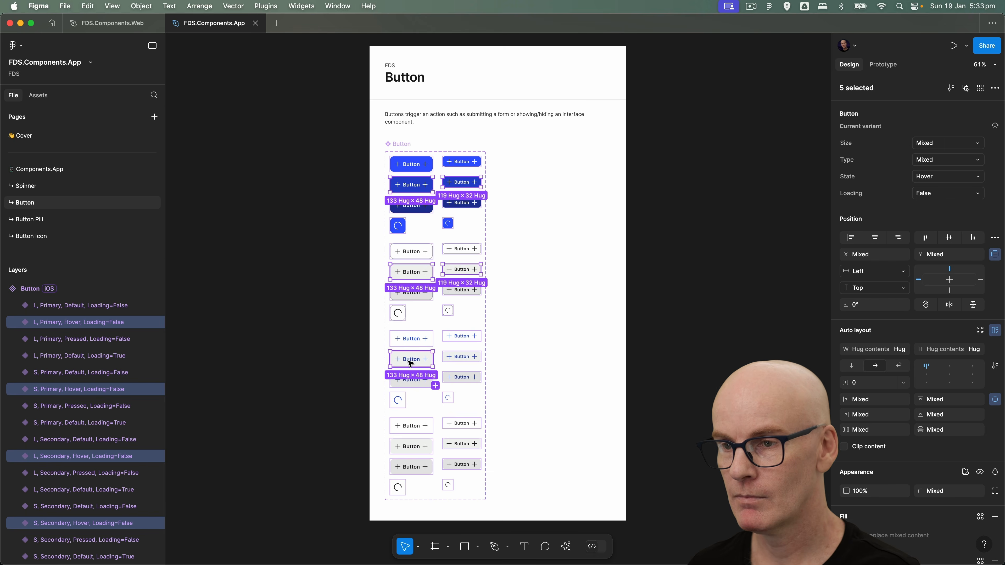
{"action": "left_click", "coordinate": [472, 358], "text": "shift"}
{"action": "left_click", "coordinate": [406, 449], "text": "shift"}
{"action": "left_click", "coordinate": [462, 444], "text": "shift"}
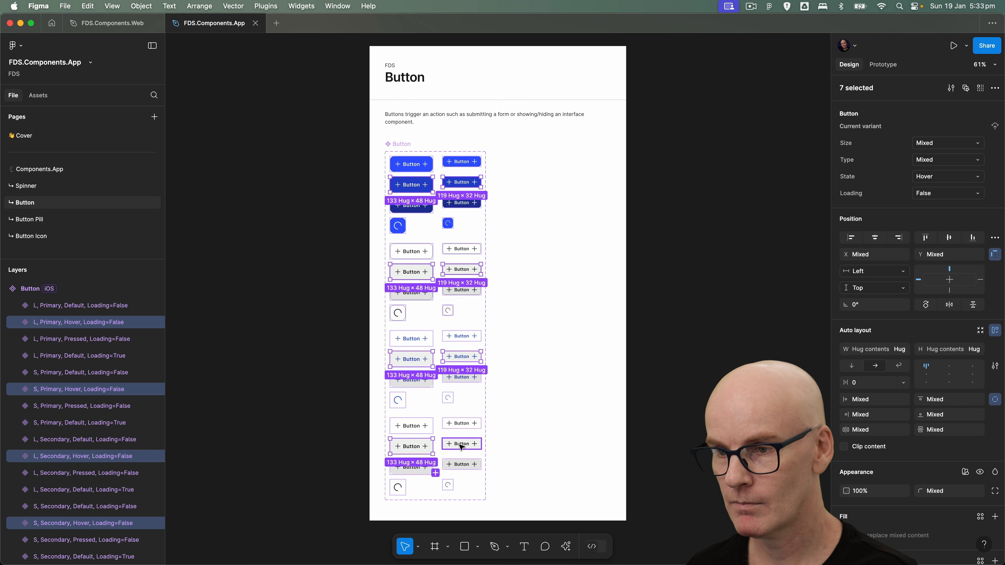
{"action": "key", "text": "Delete"}
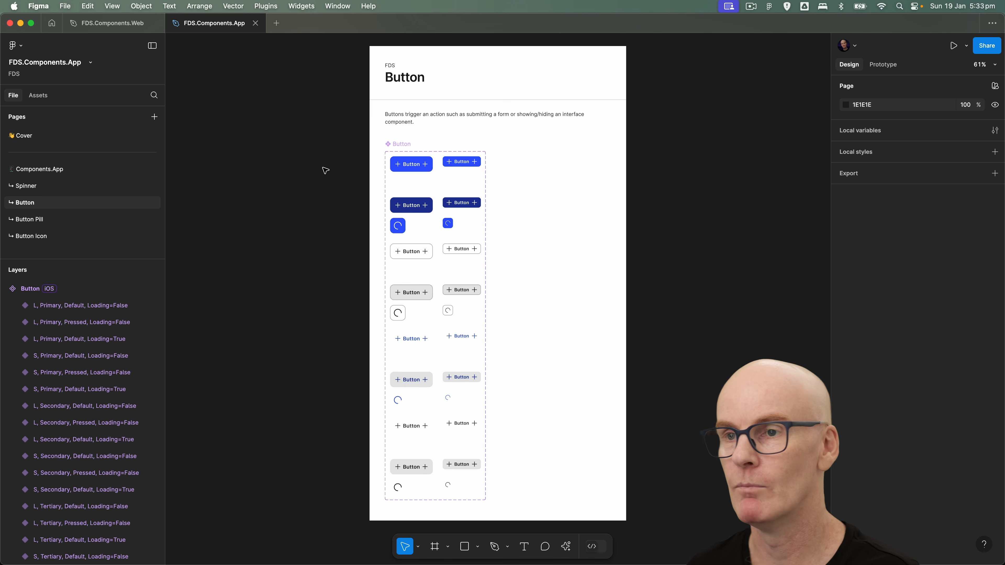
- Move the remaining Button variants up to close the gaps beneath the Primary and Secondary default buttons
{"action": "left_click_drag", "start_coordinate": [310, 188], "coordinate": [583, 524]}
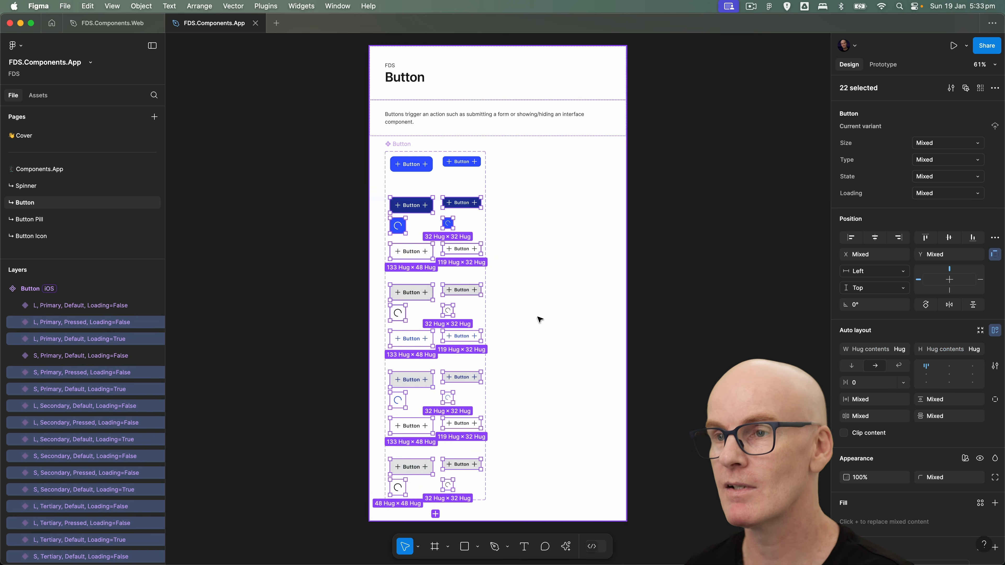
{"action": "left_click_drag", "start_coordinate": [414, 210], "coordinate": [413, 185]}
{"action": "left_click", "coordinate": [329, 367]}
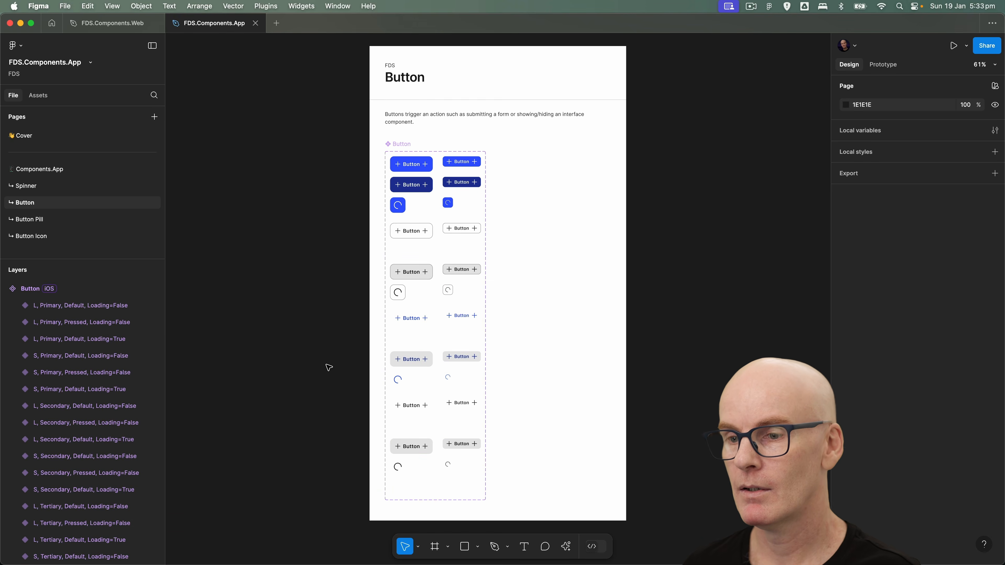
{"action": "left_click_drag", "start_coordinate": [333, 512], "coordinate": [578, 255]}
{"action": "left_click_drag", "start_coordinate": [416, 226], "coordinate": [415, 231]}
- Move the lower Button variants up to close the gaps beneath the Tertiary and Tertiary Mono default buttons
{"action": "left_click_drag", "start_coordinate": [344, 473], "coordinate": [558, 317]}
{"action": "left_click_drag", "start_coordinate": [412, 334], "coordinate": [413, 292]}
{"action": "left_click", "coordinate": [368, 457]}
{"action": "left_click_drag", "start_coordinate": [317, 446], "coordinate": [521, 390]}
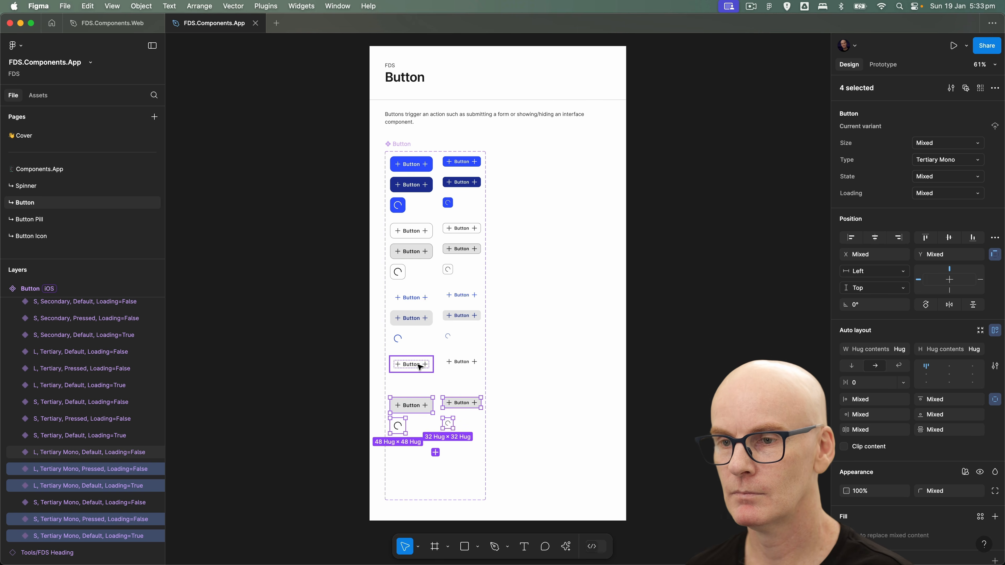
{"action": "key", "text": "Up"}
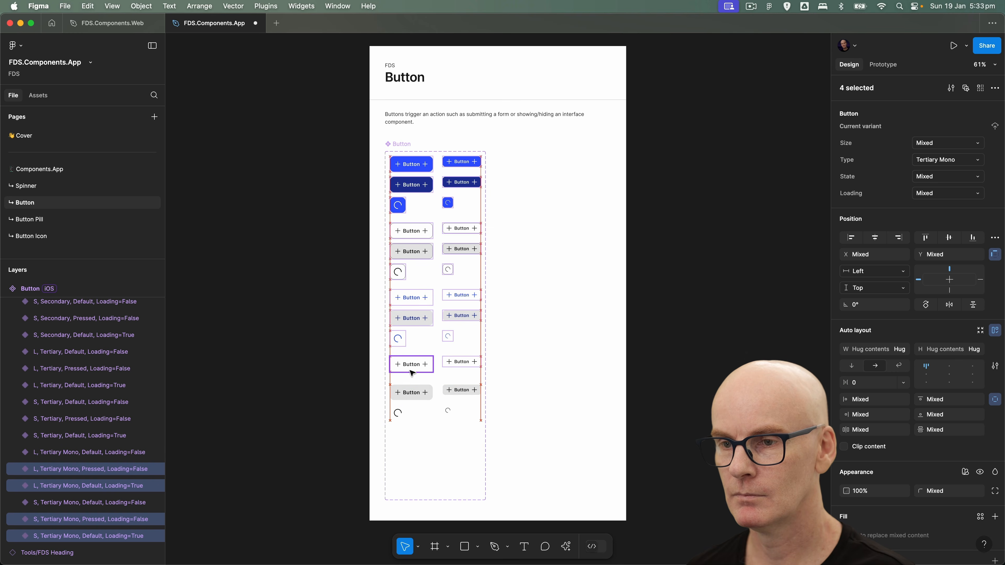
{"action": "left_click", "coordinate": [310, 318]}
- Resize the Button component set to fit its variants and deselect it
{"action": "left_click", "coordinate": [410, 148]}
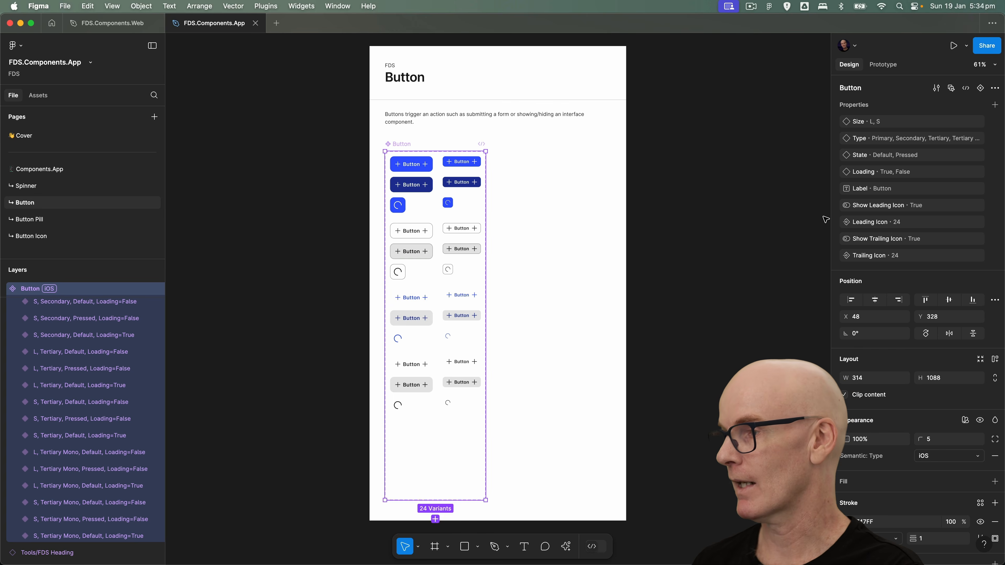
{"action": "left_click", "coordinate": [980, 359]}
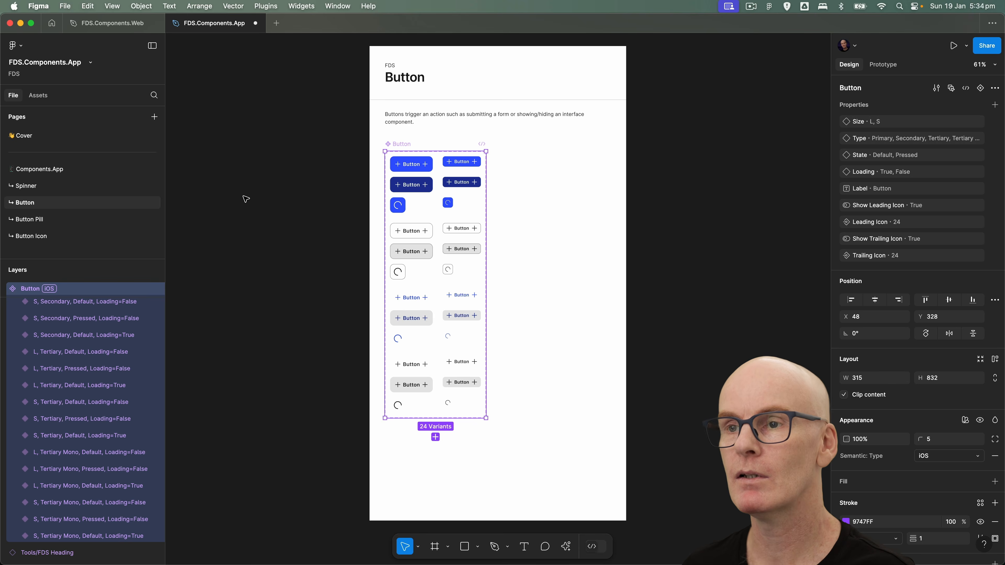
{"action": "key", "text": "Escape"}
- Go to the Button Pill page and delete all eight Hover variants, large and small, from its component set
{"action": "key", "text": "Page_Down"}
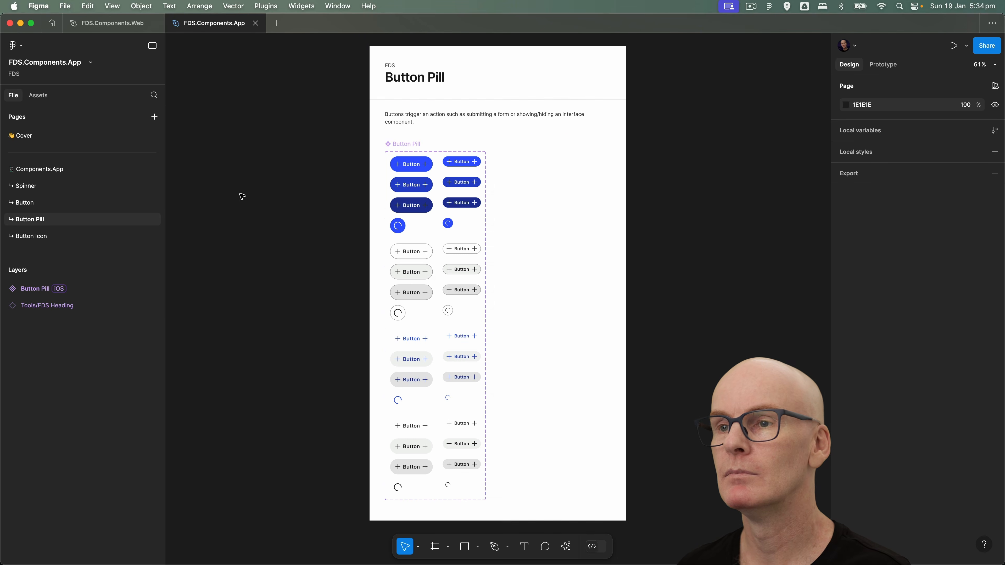
{"action": "left_click", "coordinate": [412, 184]}
{"action": "left_click", "coordinate": [471, 186], "text": "shift"}
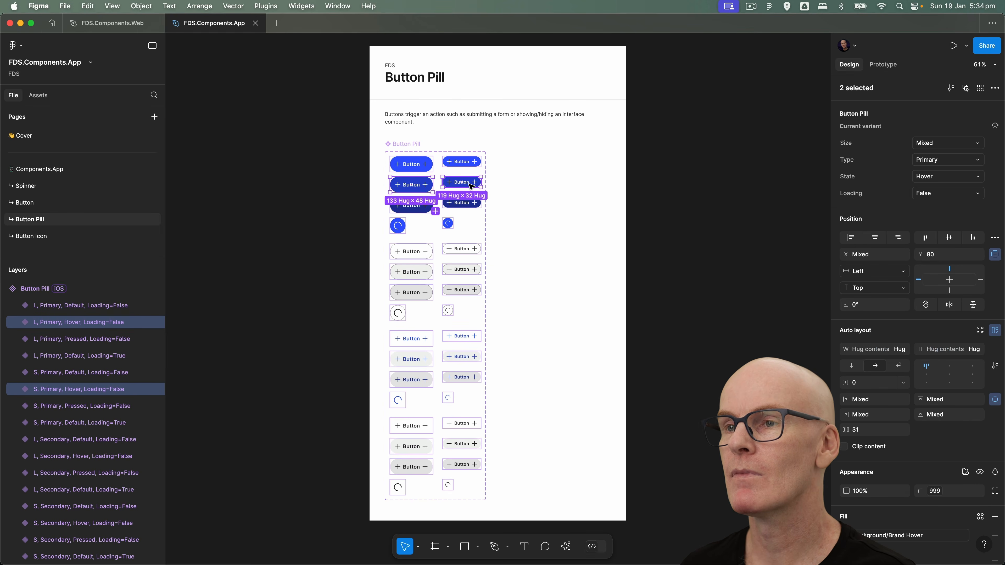
{"action": "left_click", "coordinate": [401, 276], "text": "shift"}
{"action": "left_click", "coordinate": [464, 270], "text": "shift"}
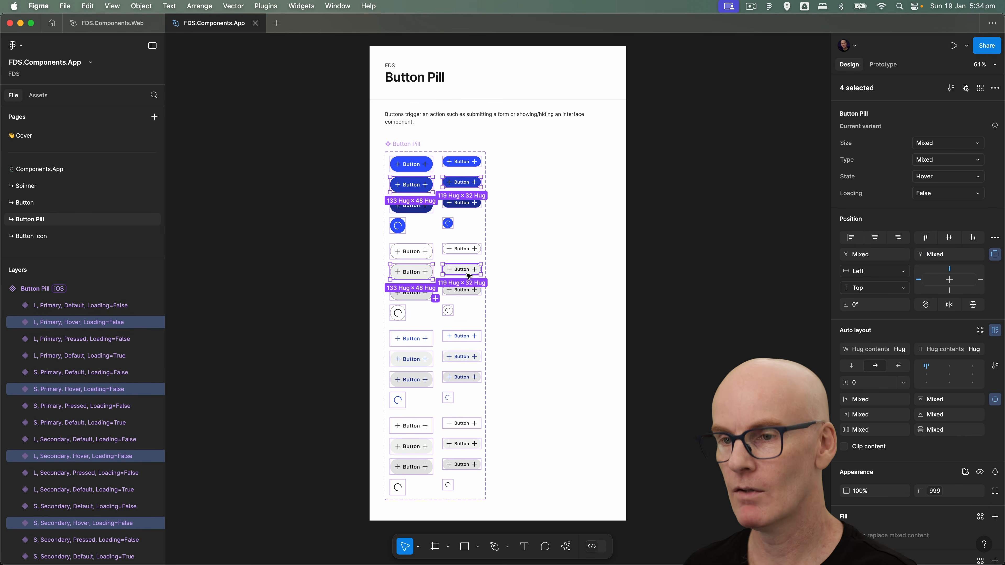
{"action": "left_click", "coordinate": [415, 359], "text": "shift"}
{"action": "left_click", "coordinate": [467, 359], "text": "shift"}
{"action": "left_click", "coordinate": [402, 449], "text": "shift"}
{"action": "left_click", "coordinate": [469, 447], "text": "shift"}
{"action": "key", "text": "Delete"}
- Move the Primary Pressed and Loading pill variants up to close the gap beneath the Primary default pills
{"action": "left_click_drag", "start_coordinate": [336, 239], "coordinate": [513, 183]}
{"action": "key", "text": "shift+Up"}
{"action": "key", "text": "shift+Up"}
{"action": "key", "text": "shift+Up"}
{"action": "key", "text": "shift+Up"}
{"action": "key", "text": "shift+Up"}
{"action": "key", "text": "shift+Up"}
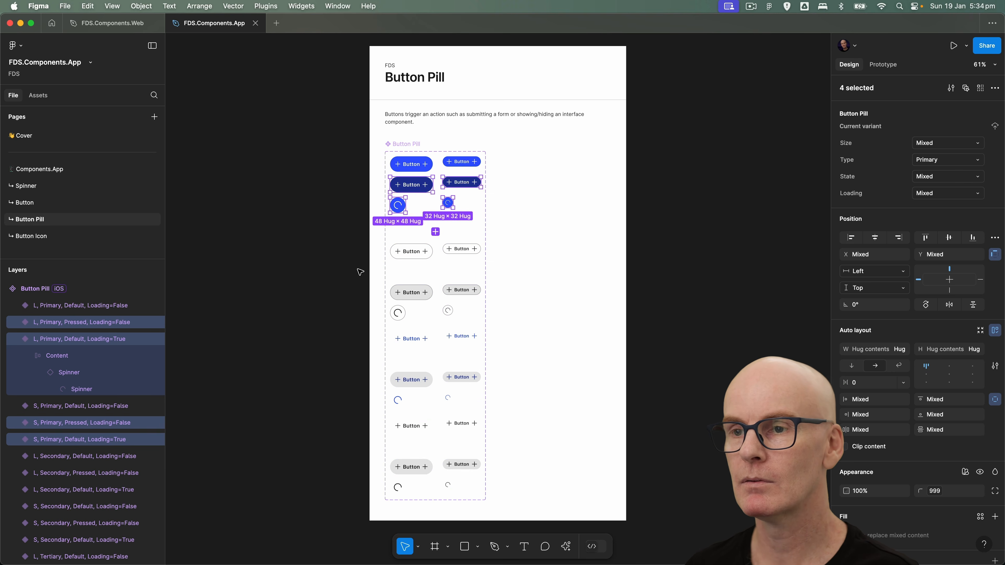
- Move the Secondary Pressed and Loading pills and the Tertiary default pills up, leaving a 16 px gap beneath the Secondary default pills
{"action": "left_click_drag", "start_coordinate": [338, 359], "coordinate": [585, 274]}
{"action": "key", "text": "shift+Up"}
{"action": "key", "text": "shift+Up"}
{"action": "key", "text": "shift+Up"}
{"action": "key", "text": "shift+Up"}
{"action": "key", "text": "shift+Up"}
{"action": "key", "text": "shift+Up"}
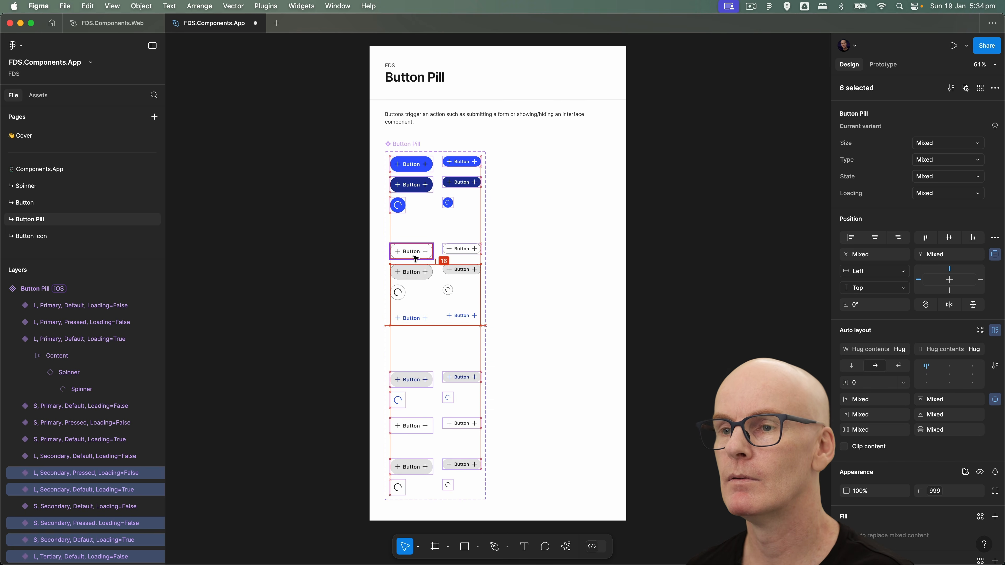
- Move all Secondary pills together with the Tertiary default pills up towards the Primary group
{"action": "left_click_drag", "start_coordinate": [307, 340], "coordinate": [572, 245]}
{"action": "key", "text": "shift+Up"}
{"action": "key", "text": "shift+Up"}
{"action": "key", "text": "shift+Up"}
{"action": "key", "text": "shift+Up"}
{"action": "key", "text": "shift+Up"}
{"action": "key", "text": "shift+Up"}
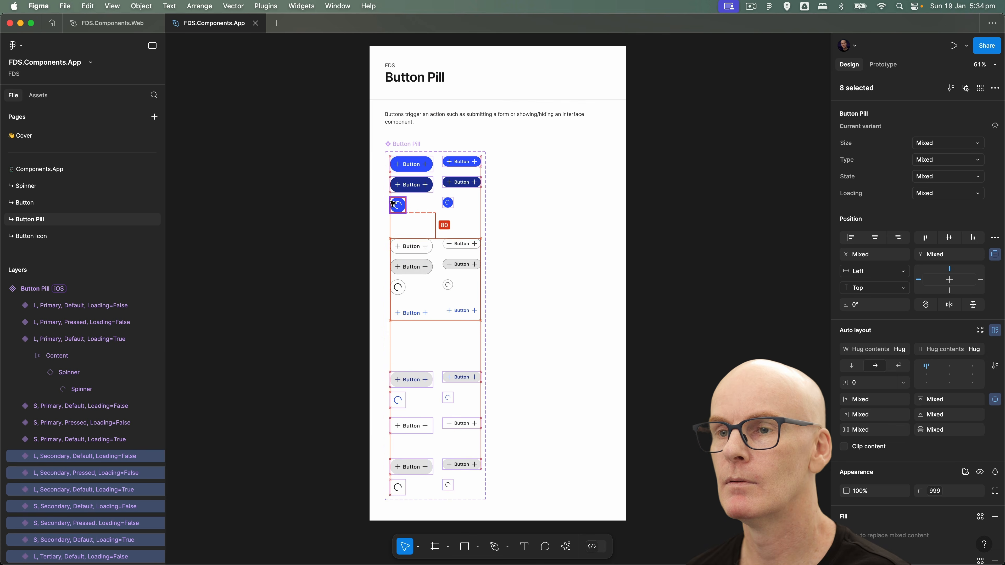
{"action": "key", "text": "shift+Up"}
{"action": "key", "text": "shift+Up"}
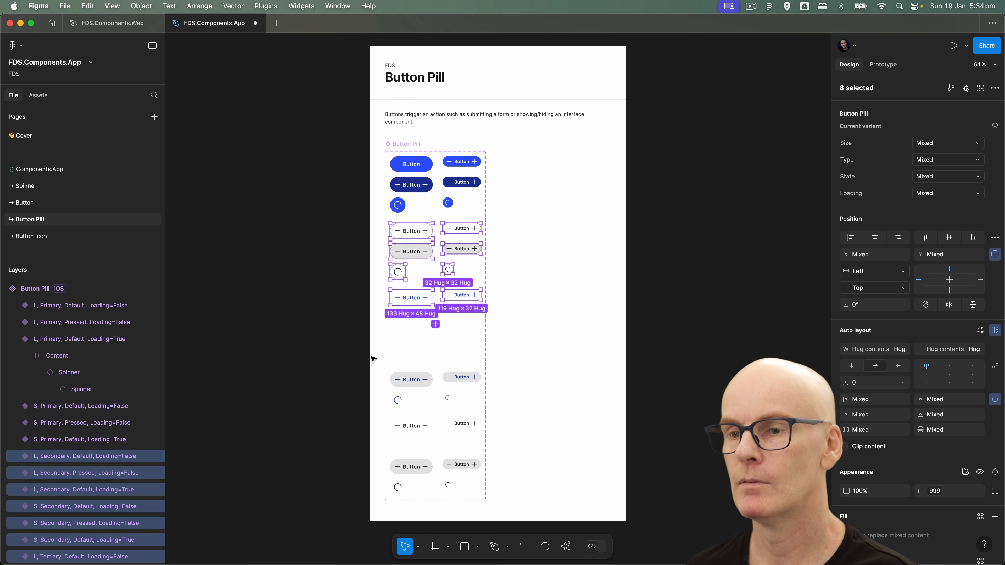
- Move the Tertiary Pressed and Loading pills and the Tertiary Mono default pills up beneath the Tertiary default pills
{"action": "left_click_drag", "start_coordinate": [341, 433], "coordinate": [545, 366]}
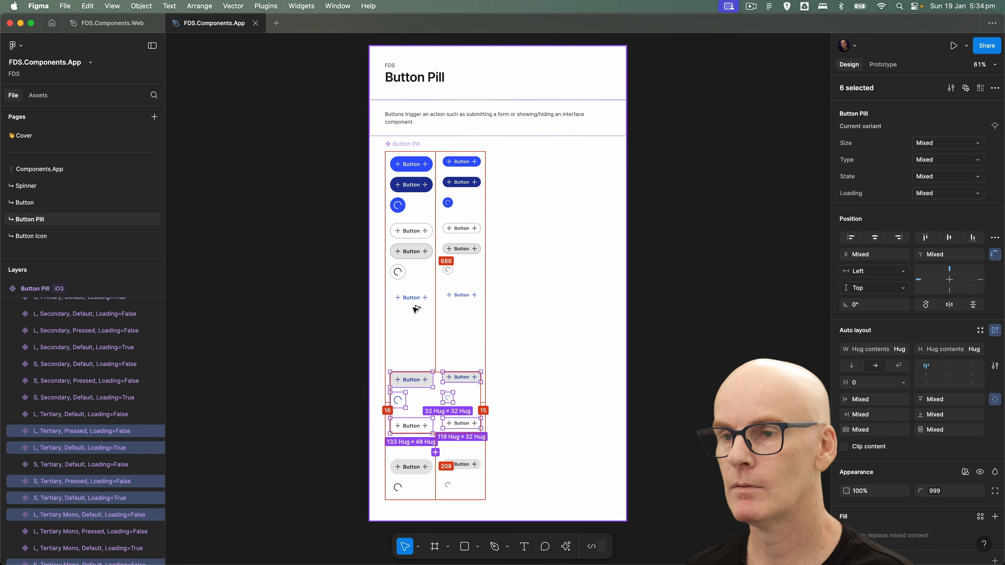
{"action": "key", "text": "shift+Up"}
{"action": "key", "text": "shift+Up"}
{"action": "key", "text": "shift+Up"}
{"action": "key", "text": "shift+Up"}
{"action": "key", "text": "shift+Up"}
{"action": "key", "text": "shift+Up"}
{"action": "key", "text": "shift+Up"}
{"action": "key", "text": "shift+Up"}
{"action": "key", "text": "shift+Up"}
{"action": "key", "text": "shift+Up"}
{"action": "key", "text": "shift+Up"}
{"action": "key", "text": "shift+Up"}
{"action": "key", "text": "shift+Up"}
{"action": "key", "text": "shift+Up"}
{"action": "key", "text": "shift+Up"}
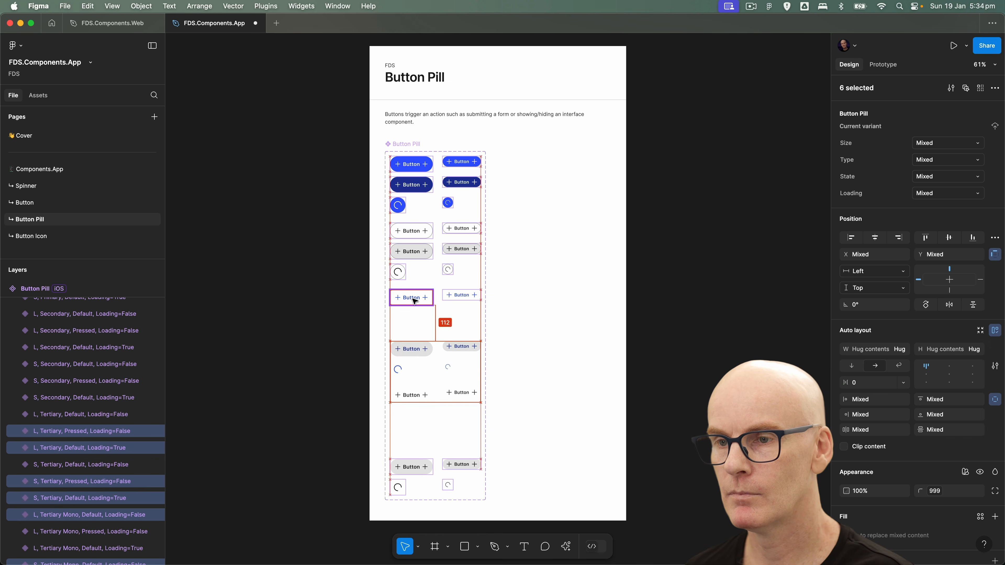
{"action": "key", "text": "shift+Up"}
{"action": "key", "text": "shift+Up"}
{"action": "key", "text": "shift+Up"}
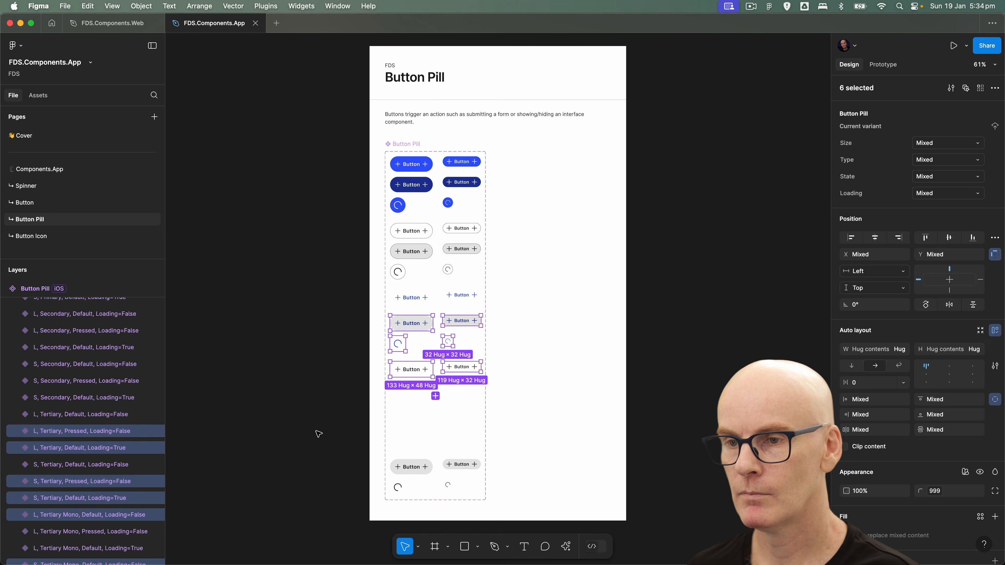
- Move the Tertiary Mono Pressed and Loading pills up to 16 px below the Tertiary Mono default pills
{"action": "left_click", "coordinate": [319, 434]}
{"action": "left_click_drag", "start_coordinate": [341, 519], "coordinate": [573, 453]}
{"action": "key", "text": "shift+Up"}
{"action": "key", "text": "shift+Up"}
{"action": "key", "text": "shift+Up"}
{"action": "key", "text": "shift+Up"}
{"action": "key", "text": "shift+Up"}
{"action": "key", "text": "shift+Up"}
{"action": "key", "text": "shift+Up"}
{"action": "key", "text": "shift+Up"}
{"action": "key", "text": "shift+Up"}
{"action": "key", "text": "shift+Up"}
{"action": "key", "text": "shift+Up"}
{"action": "key", "text": "shift+Up"}
{"action": "key", "text": "shift+Up"}
{"action": "key", "text": "shift+Up"}
{"action": "key", "text": "shift+Up"}
{"action": "key", "text": "shift+Up"}
{"action": "key", "text": "shift+Up"}
{"action": "key", "text": "shift+Up"}
{"action": "key", "text": "shift+Up"}
{"action": "key", "text": "shift+Up"}
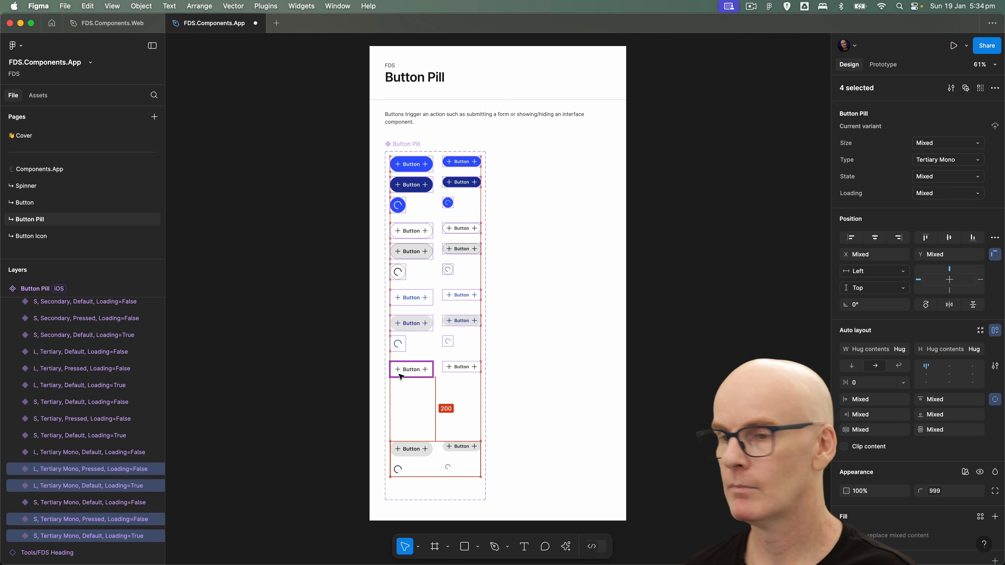
{"action": "key", "text": "shift+Up"}
{"action": "key", "text": "shift+Up"}
{"action": "key", "text": "shift+Up"}
{"action": "key", "text": "shift+Up"}
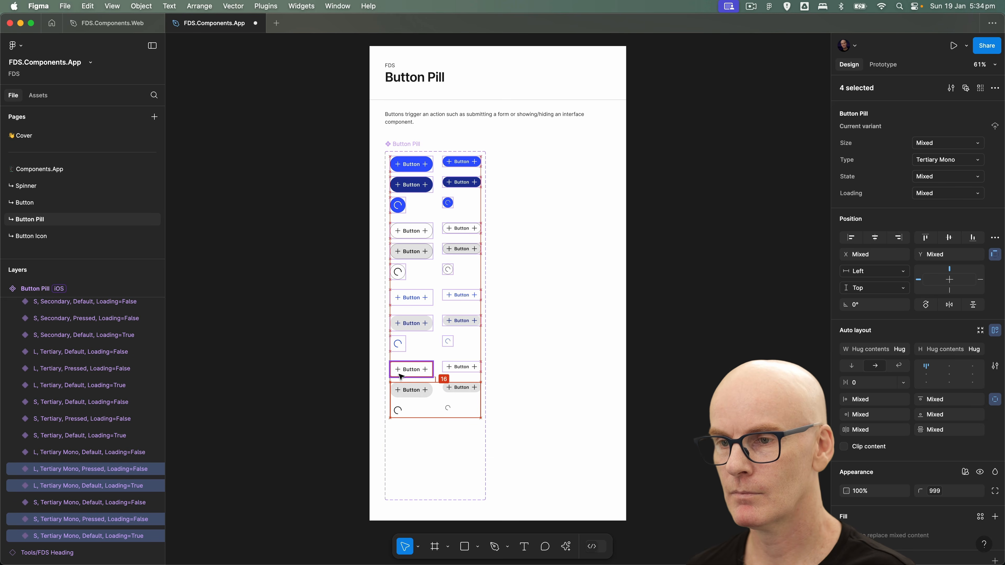
- Resize the Button Pill component set to fit its variants and deselect it
{"action": "left_click", "coordinate": [406, 148]}
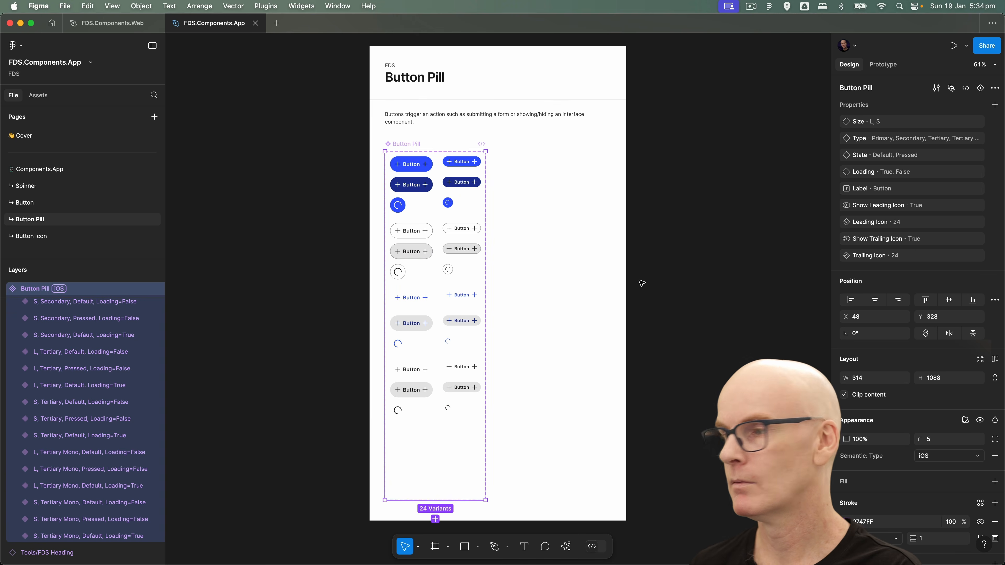
{"action": "left_click", "coordinate": [981, 359]}
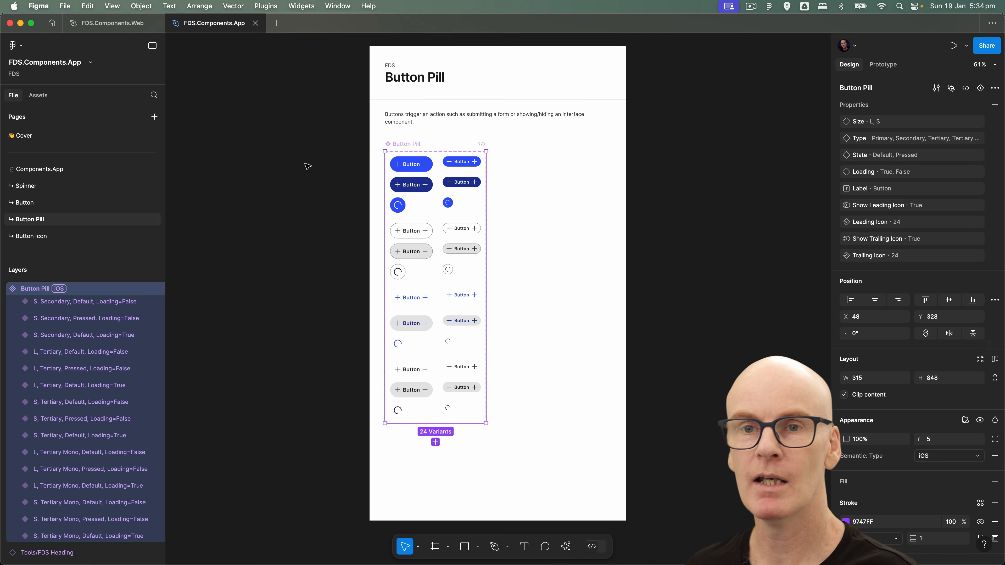
{"action": "left_click", "coordinate": [310, 192]}
- Go to the Button Icon page and delete all eight Hover variants, large and small, from its component set
{"action": "left_click", "coordinate": [132, 235]}
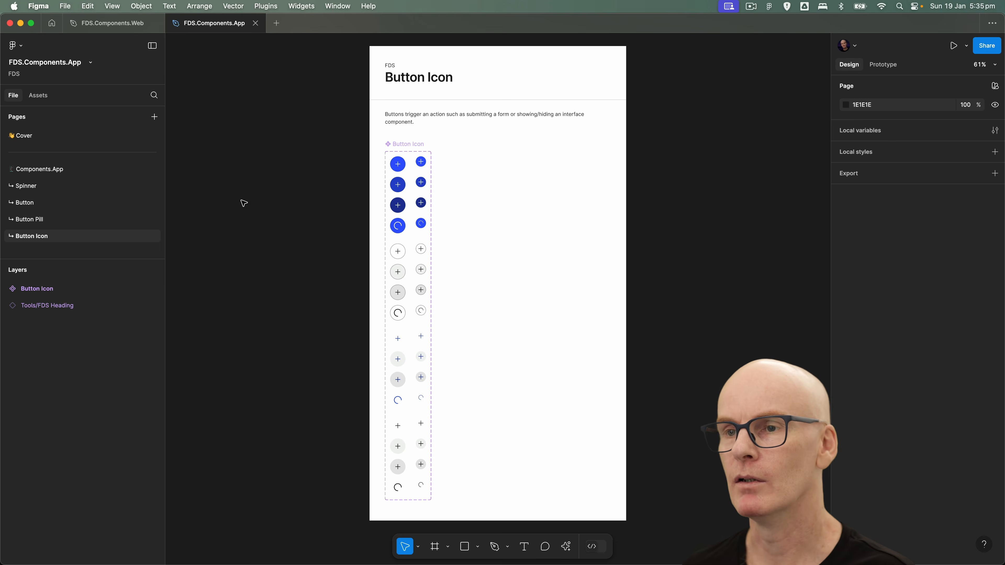
{"action": "left_click", "coordinate": [397, 185]}
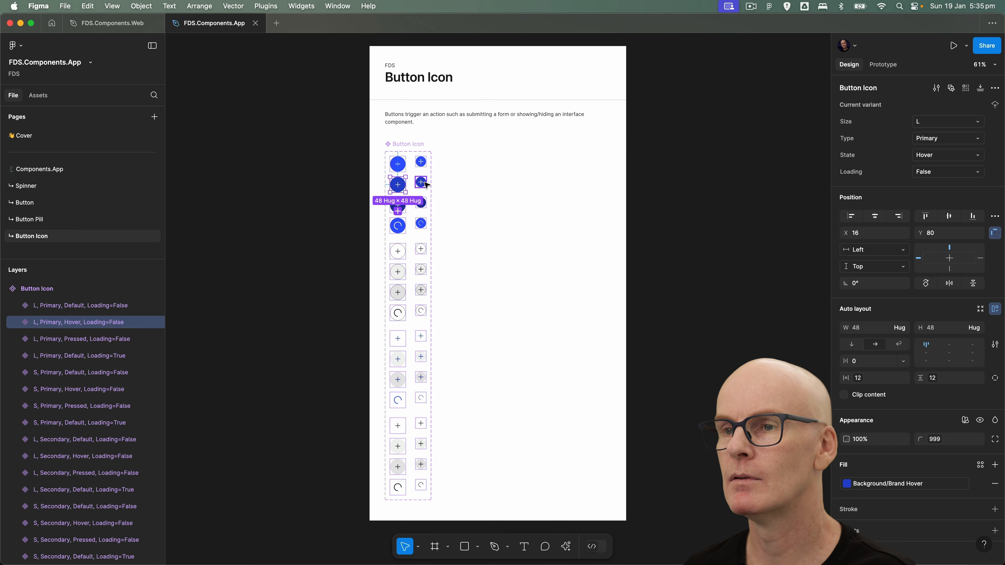
{"action": "left_click", "coordinate": [420, 182], "text": "shift"}
{"action": "left_click", "coordinate": [397, 272], "text": "shift"}
{"action": "left_click", "coordinate": [420, 270], "text": "shift"}
{"action": "left_click", "coordinate": [397, 358], "text": "shift"}
{"action": "left_click", "coordinate": [420, 356], "text": "shift"}
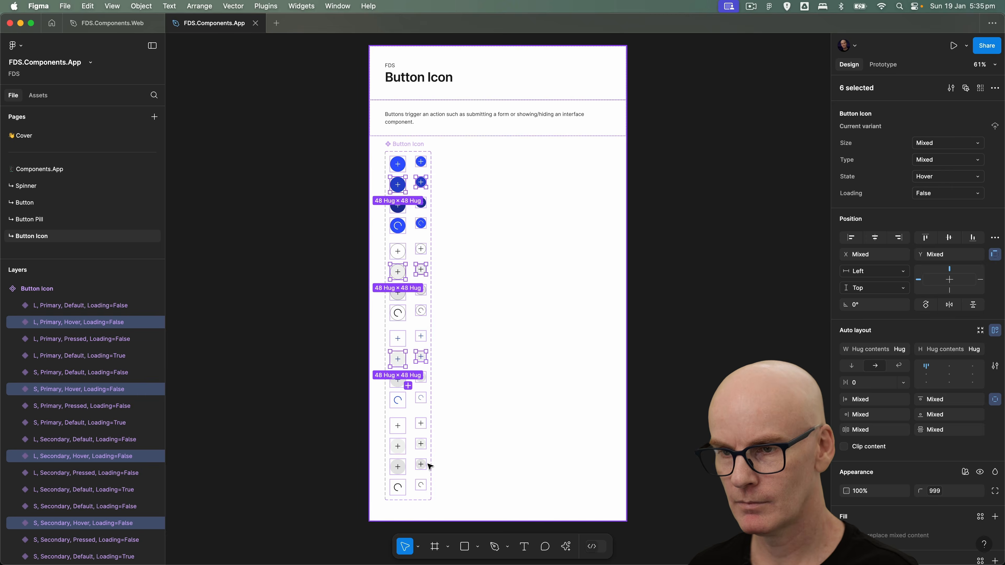
{"action": "left_click", "coordinate": [397, 446], "text": "shift"}
{"action": "left_click", "coordinate": [420, 444], "text": "shift"}
{"action": "key", "text": "Delete"}
- Move the remaining Button Icon variants up to close the gaps beneath the Primary and Secondary default icon buttons
{"action": "left_click_drag", "start_coordinate": [337, 511], "coordinate": [503, 187]}
{"action": "key", "text": "ctrl+alt+t"}
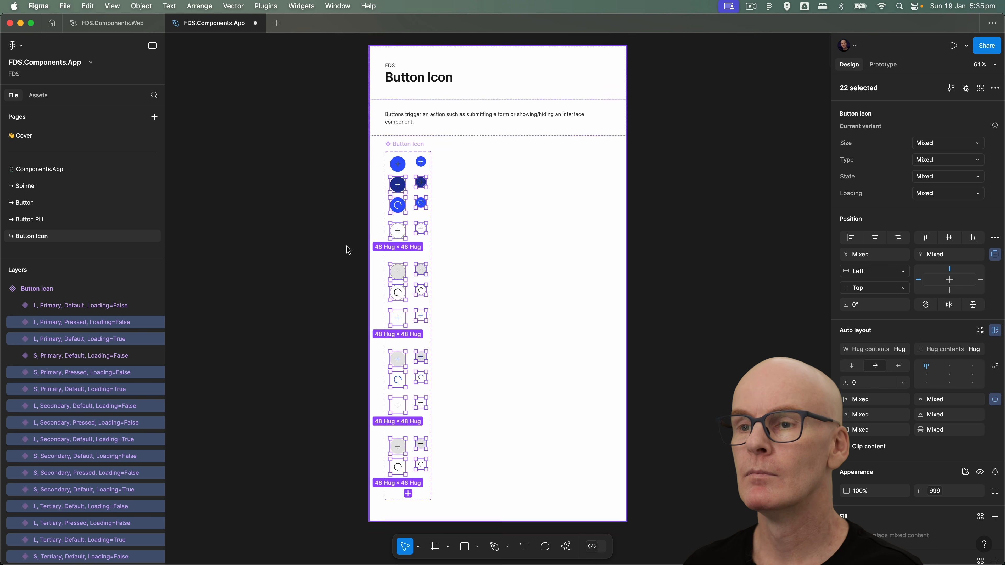
{"action": "left_click", "coordinate": [355, 299]}
{"action": "left_click_drag", "start_coordinate": [348, 486], "coordinate": [496, 252]}
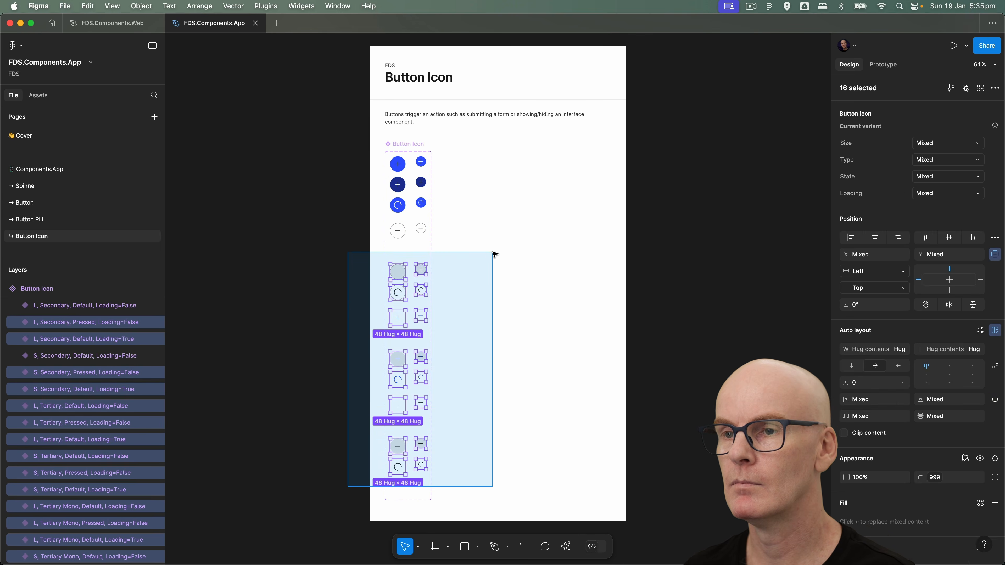
{"action": "key", "text": "shift+Up"}
{"action": "key", "text": "shift+Up"}
{"action": "left_click_drag", "start_coordinate": [393, 235], "coordinate": [393, 235]}
- Move the Tertiary Pressed and Loading icon buttons and all Tertiary Mono ones up beneath the Tertiary default icon buttons
{"action": "left_click", "coordinate": [358, 484]}
{"action": "left_click_drag", "start_coordinate": [344, 475], "coordinate": [495, 323]}
{"action": "key", "text": "shift+Up"}
{"action": "key", "text": "shift+Up"}
{"action": "key", "text": "shift+Up"}
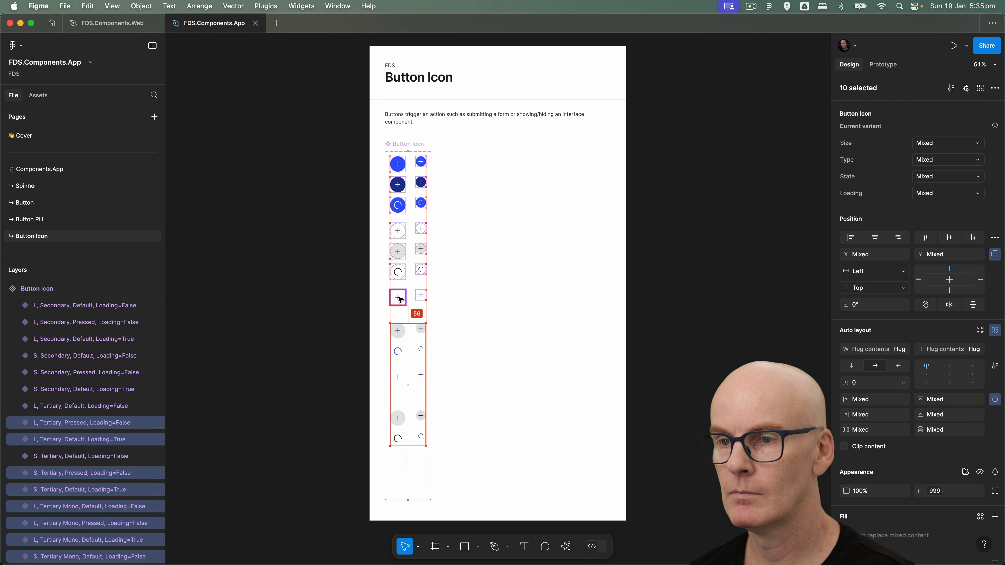
- Move the Tertiary Mono Pressed and Loading icon buttons up beneath the Tertiary Mono default icon buttons
{"action": "left_click_drag", "start_coordinate": [334, 474], "coordinate": [481, 384]}
{"action": "key", "text": "shift+Up"}
{"action": "key", "text": "shift+Up"}
{"action": "key", "text": "shift+Up"}
{"action": "key", "text": "shift+Up"}
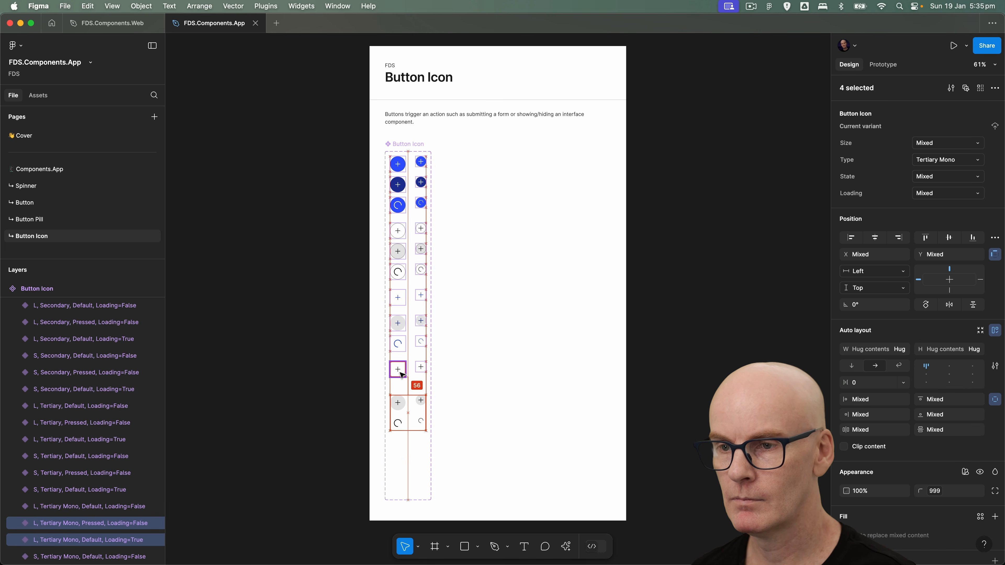
- Resize the Button Icon component set to fit its variants
{"action": "left_click", "coordinate": [365, 389]}
{"action": "left_click", "coordinate": [396, 152]}
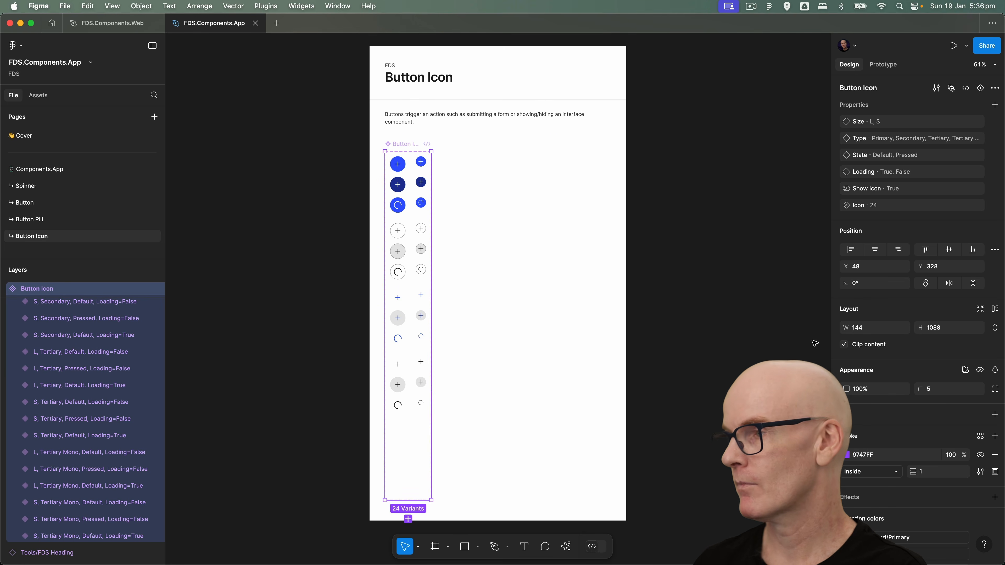
{"action": "left_click", "coordinate": [980, 312]}
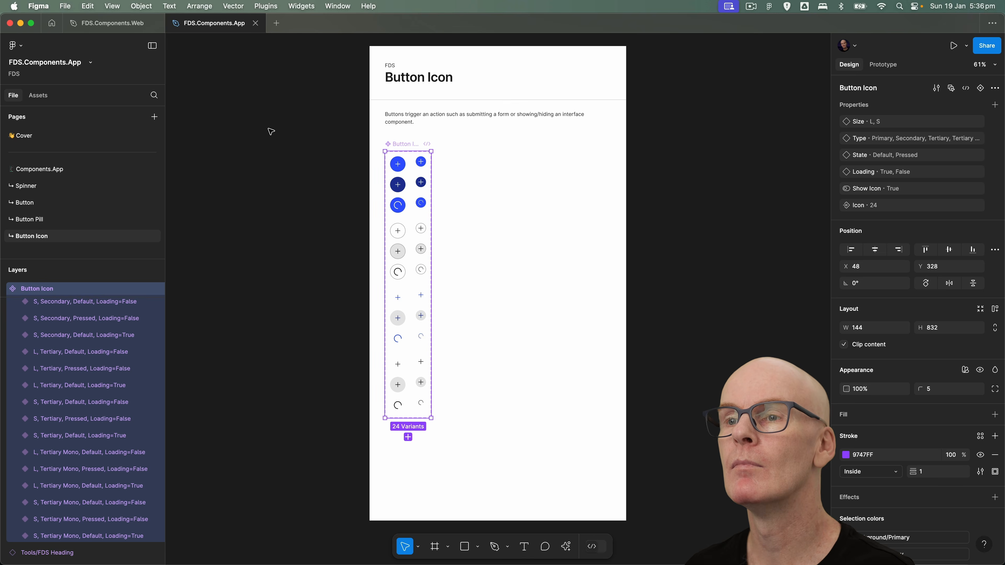
- On the Button page, swap the spinners in all loading variants for the Spinner component created in this file
{"action": "key", "text": "Escape"}
{"action": "left_click", "coordinate": [104, 199]}
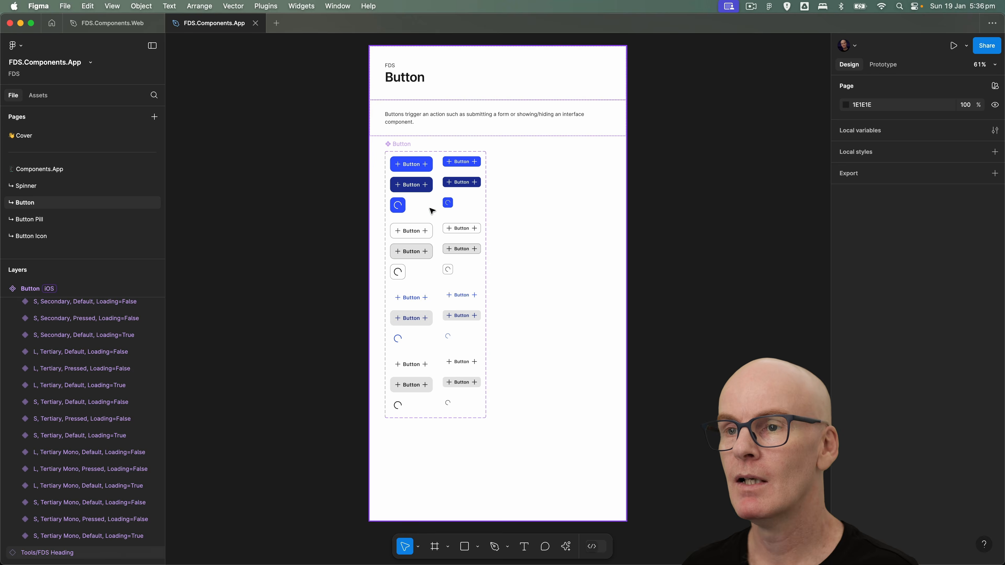
{"action": "left_click", "coordinate": [399, 205]}
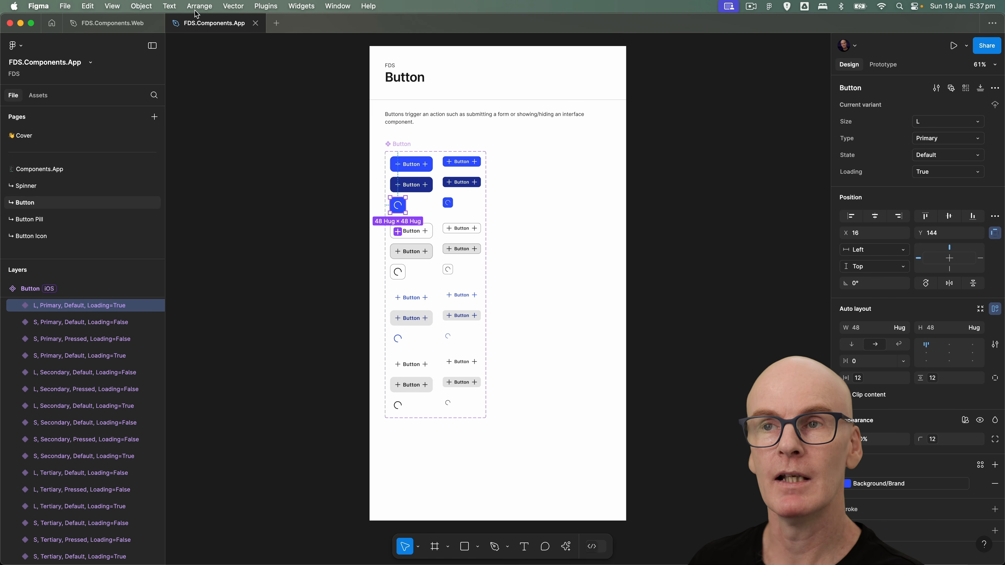
{"action": "mouse_move", "coordinate": [101, 27]}
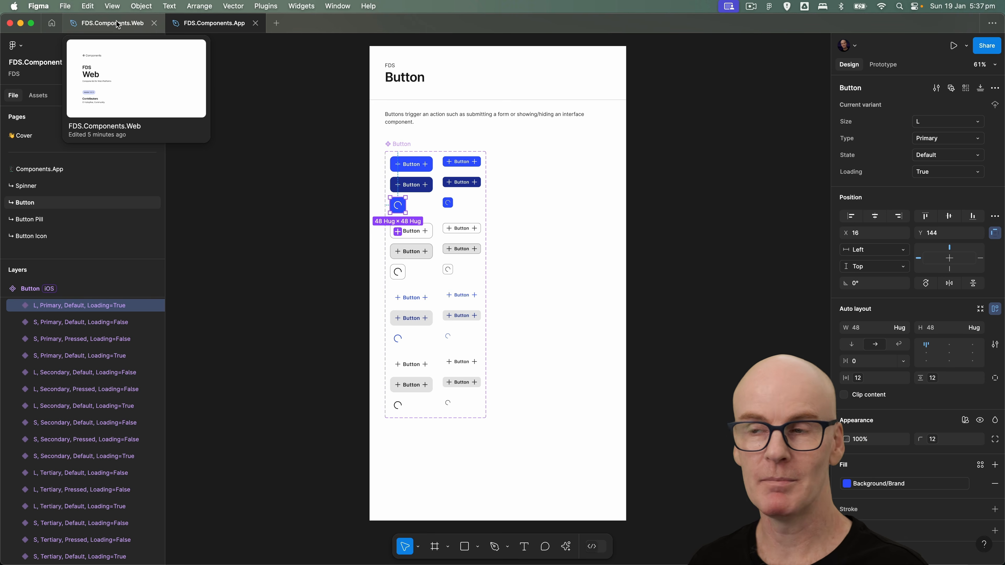
{"action": "double_click", "coordinate": [402, 206]}
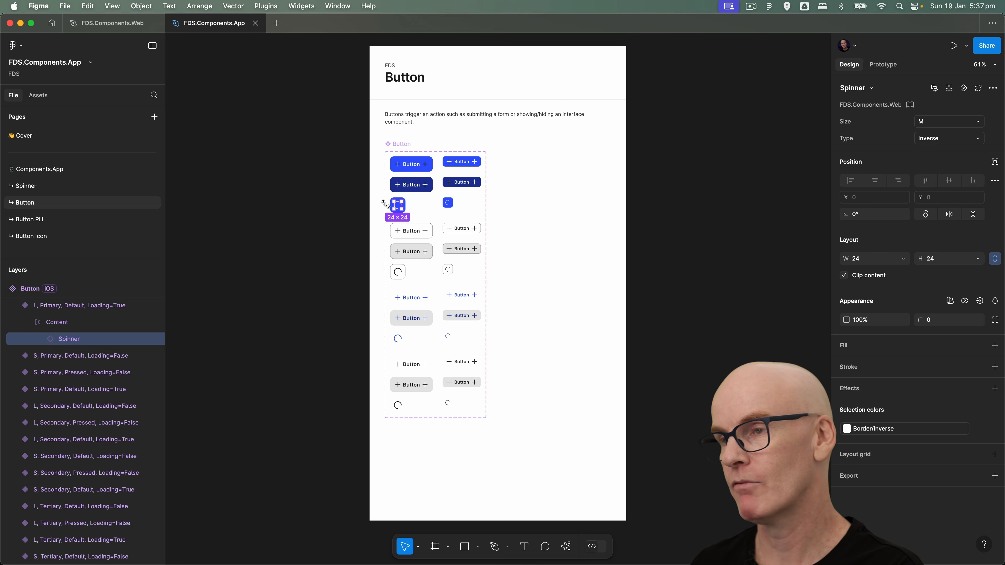
{"action": "left_click", "coordinate": [934, 88]}
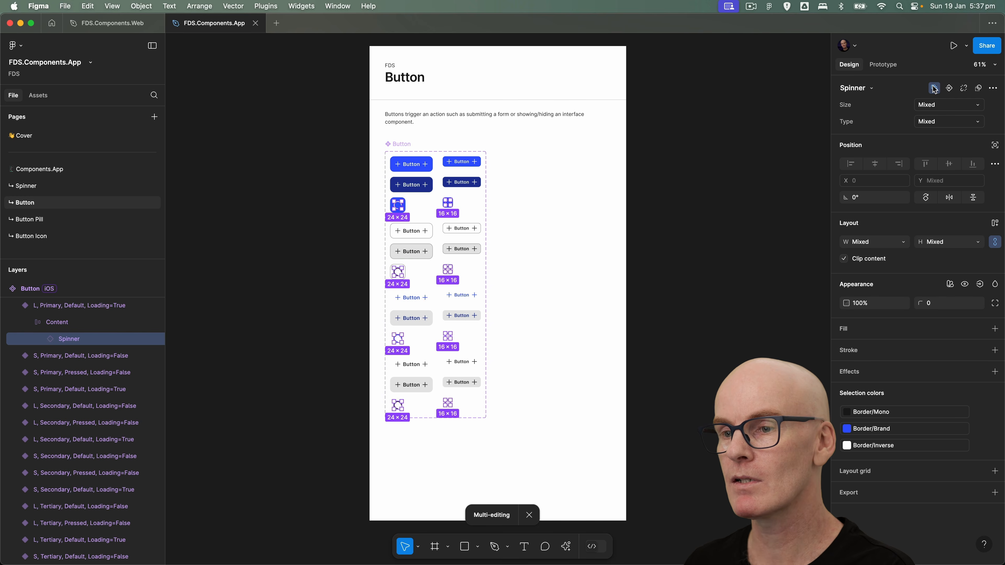
{"action": "left_click", "coordinate": [862, 89]}
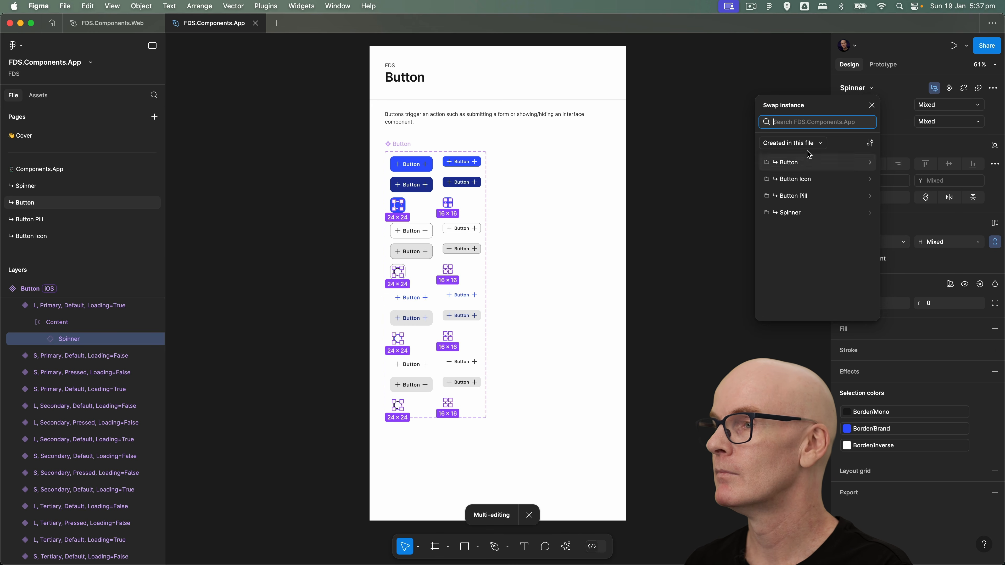
{"action": "left_click", "coordinate": [790, 214]}
{"action": "left_click", "coordinate": [800, 185]}
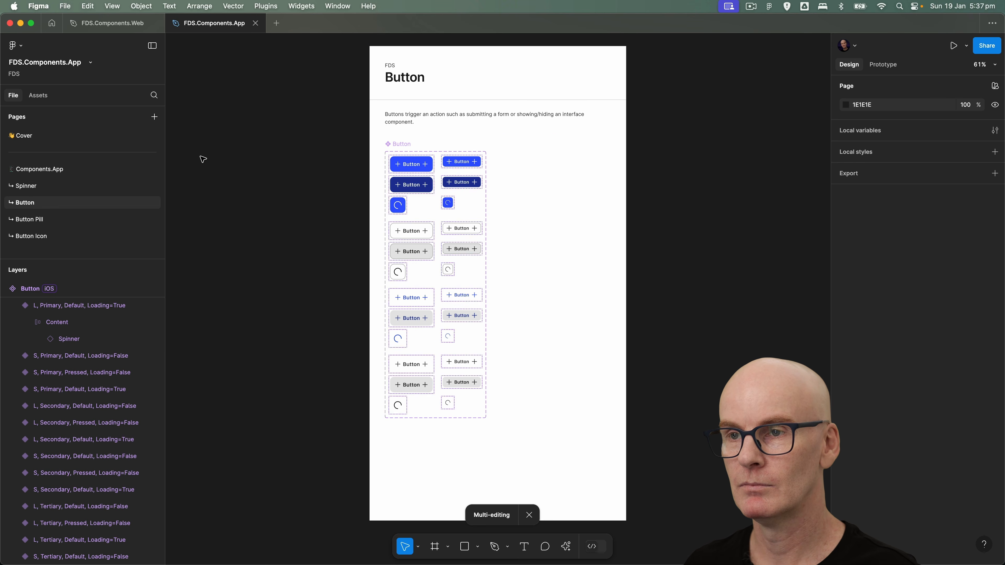
- Check which main component the large Primary loading button's spinner now links to, and return to the Button page
{"action": "key", "text": "Return"}
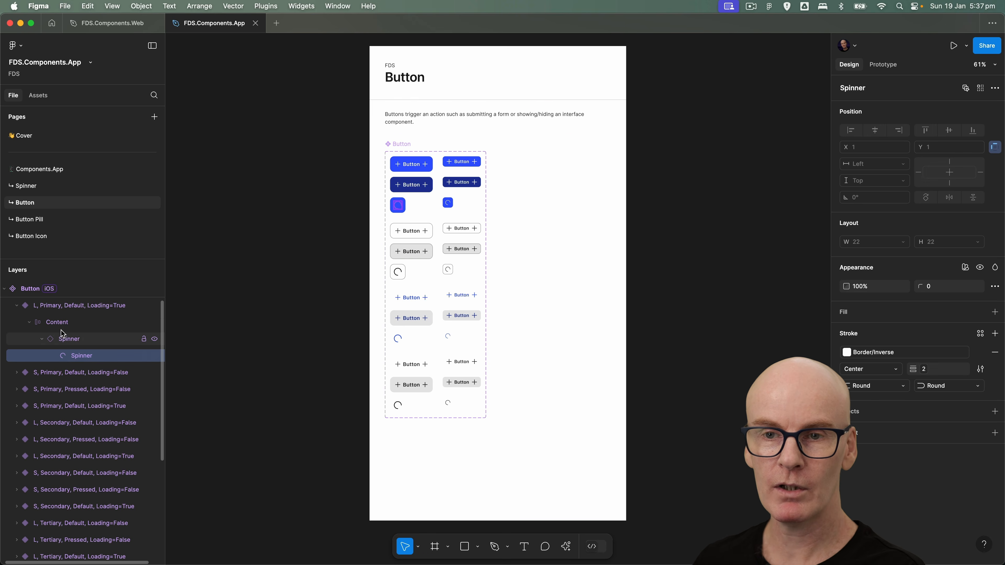
{"action": "left_click", "coordinate": [67, 338]}
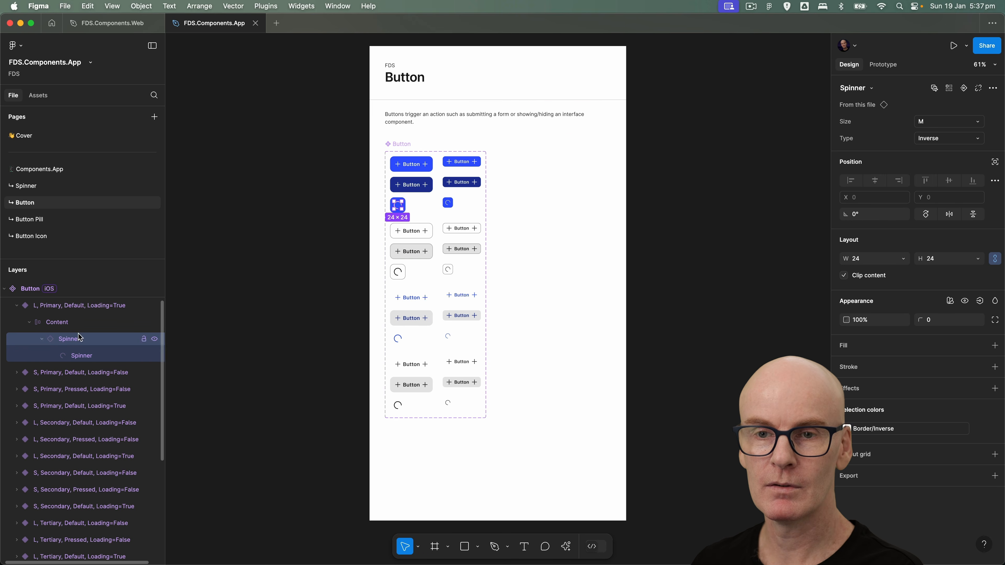
{"action": "left_click", "coordinate": [859, 101]}
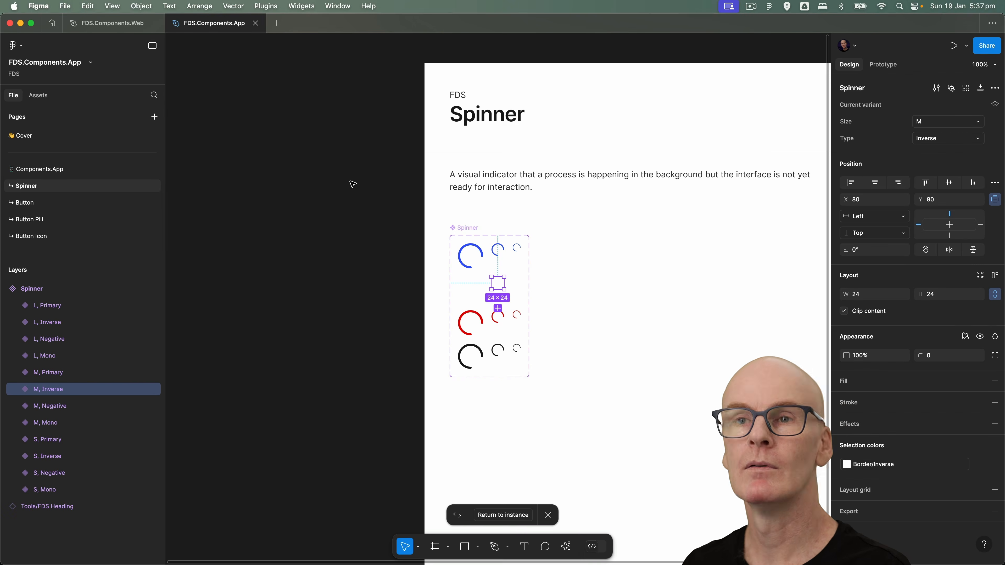
{"action": "left_click", "coordinate": [339, 177]}
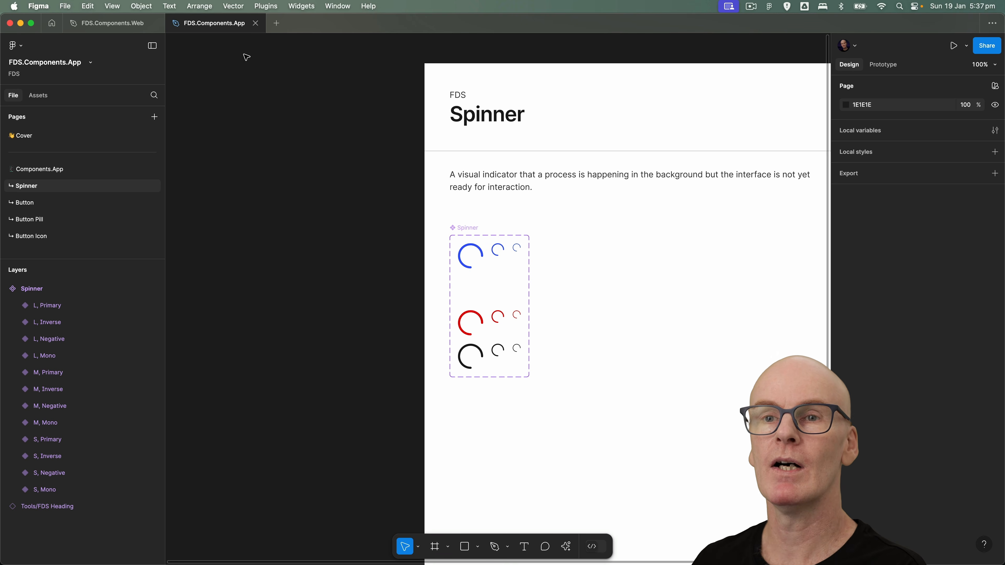
{"action": "left_click", "coordinate": [36, 203]}
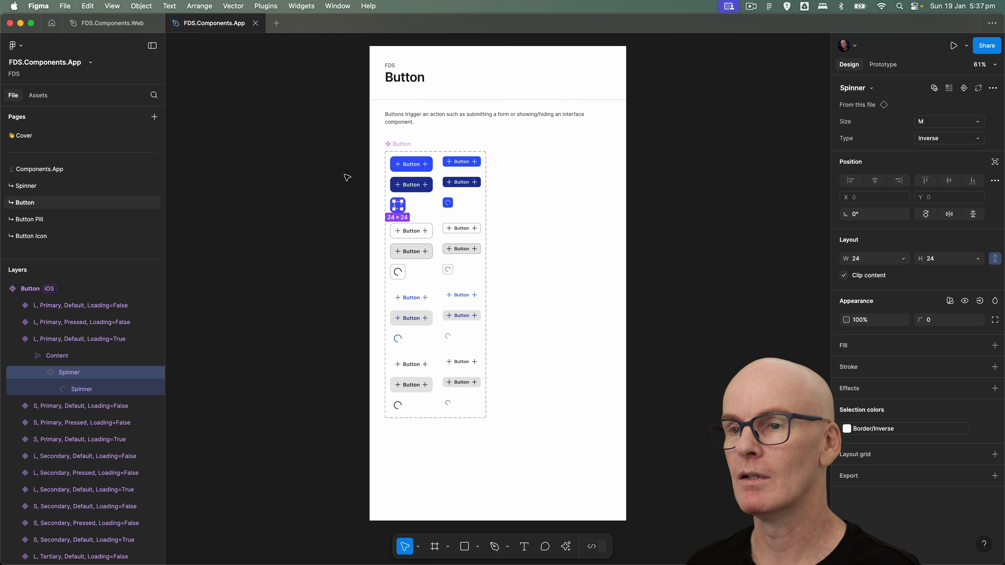
- On the Button Pill page, swap the spinners in all loading variants for this file's Spinner component
{"action": "left_click", "coordinate": [65, 220]}
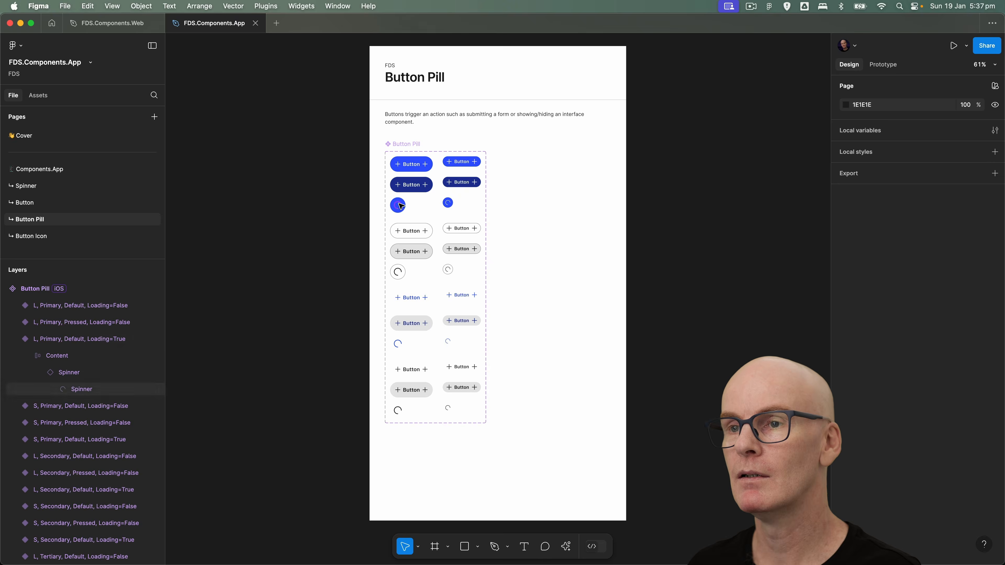
{"action": "left_click", "coordinate": [400, 206], "text": "super"}
{"action": "left_click", "coordinate": [69, 372]}
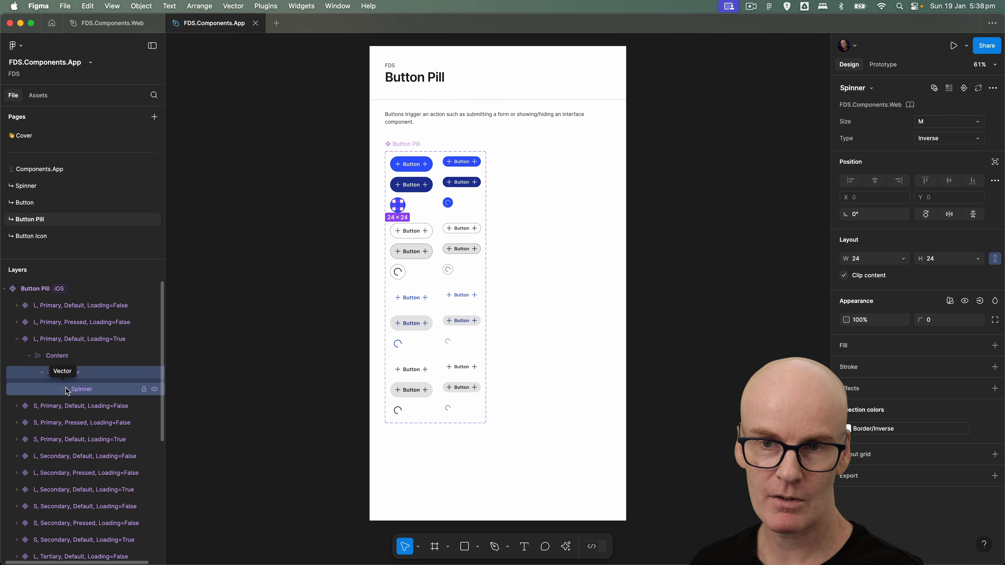
{"action": "left_click", "coordinate": [42, 372]}
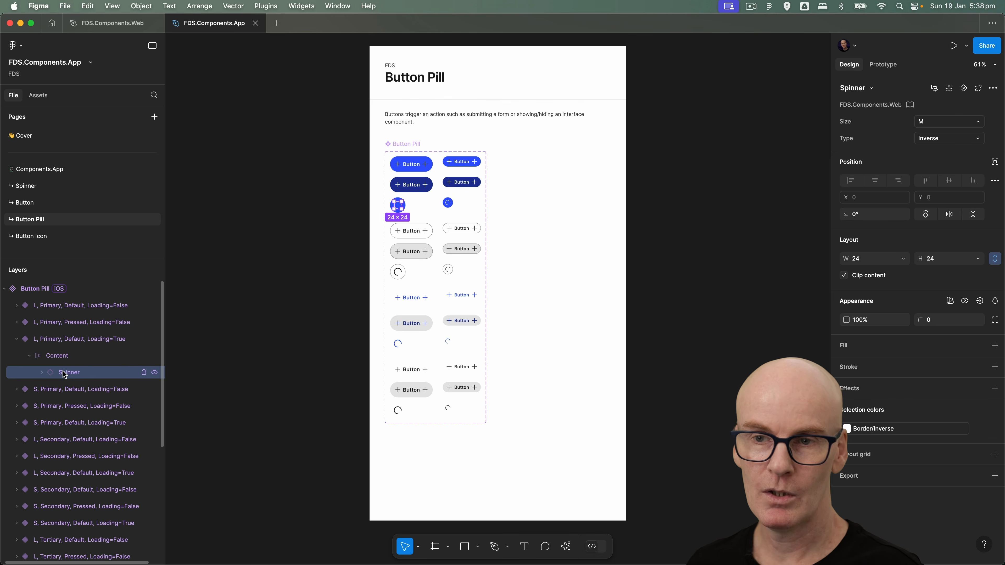
{"action": "left_click", "coordinate": [936, 87]}
{"action": "left_click", "coordinate": [859, 89]}
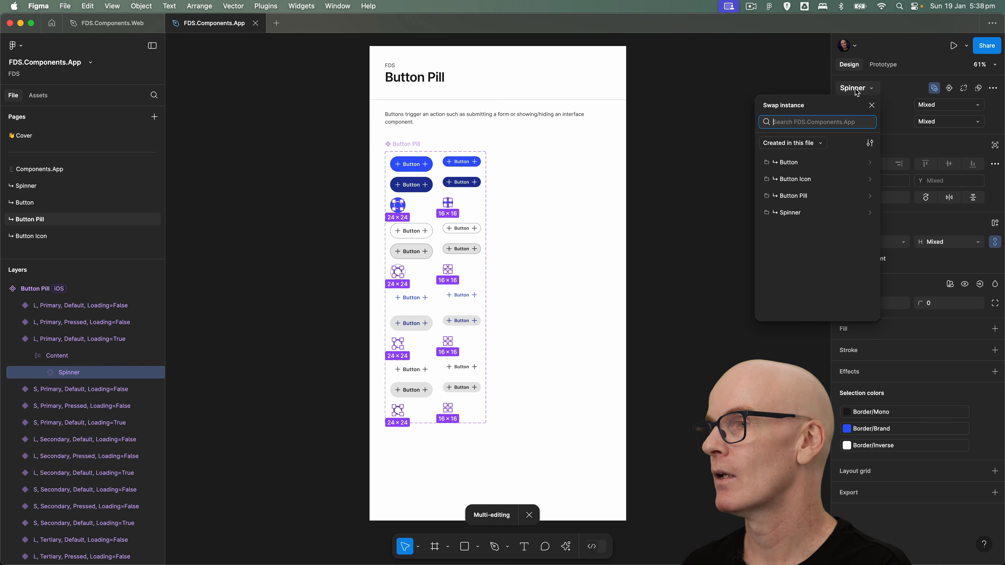
{"action": "left_click", "coordinate": [802, 214]}
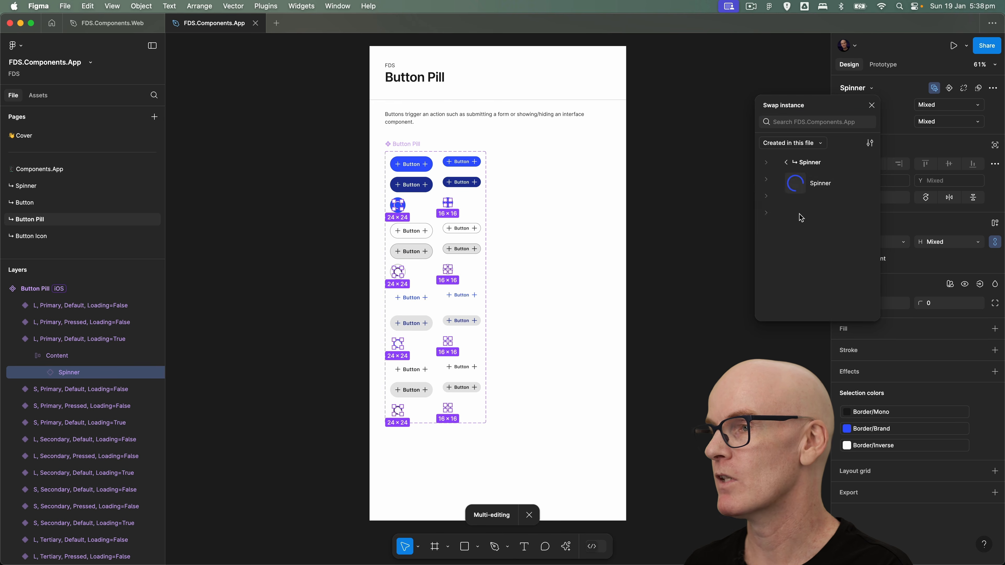
{"action": "left_click", "coordinate": [799, 186]}
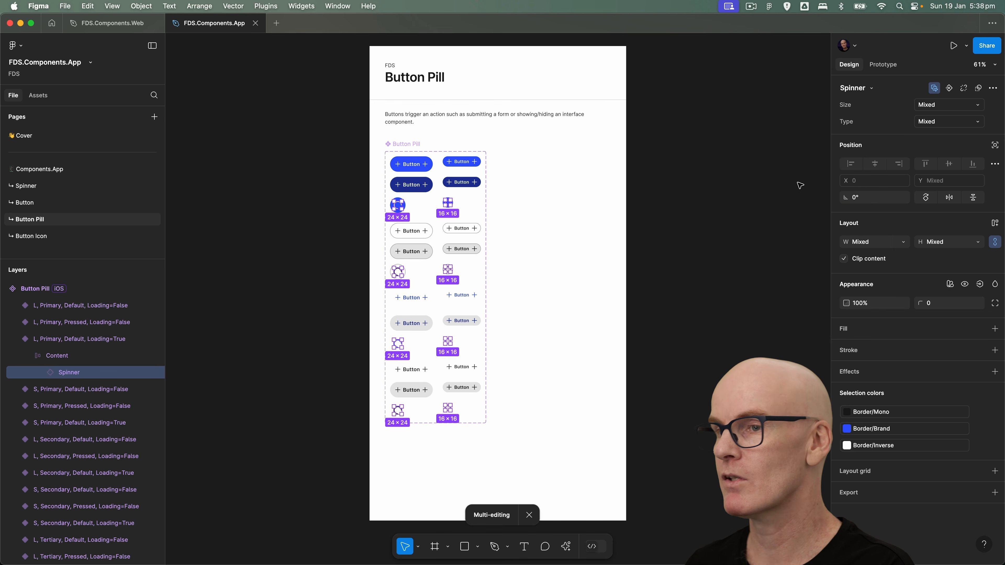
{"action": "left_click", "coordinate": [241, 257]}
- On the Button Icon page, swap the spinners in all loading variants for the local Spinner component
{"action": "left_click", "coordinate": [79, 236]}
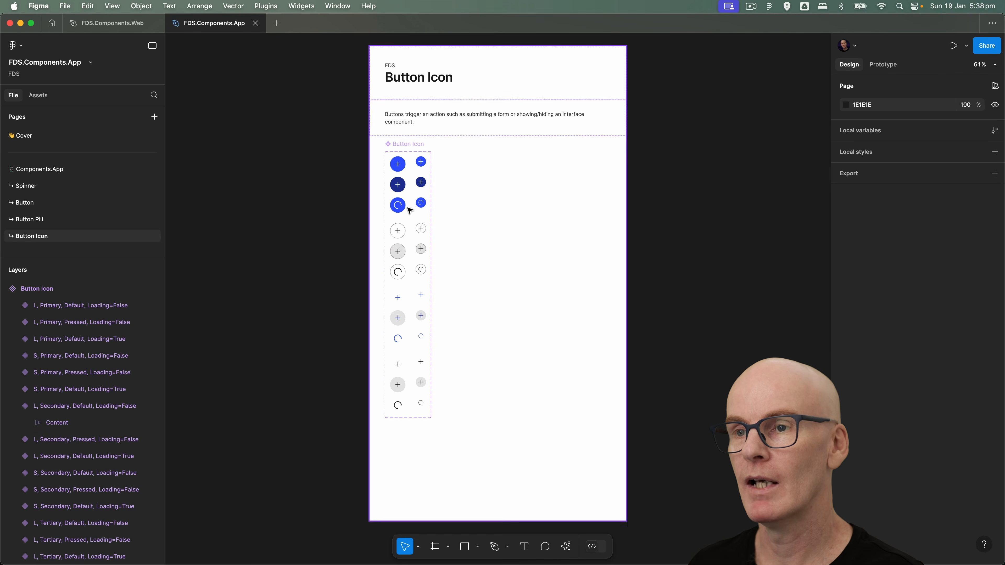
{"action": "left_click", "coordinate": [398, 205], "text": "super"}
{"action": "left_click", "coordinate": [69, 372]}
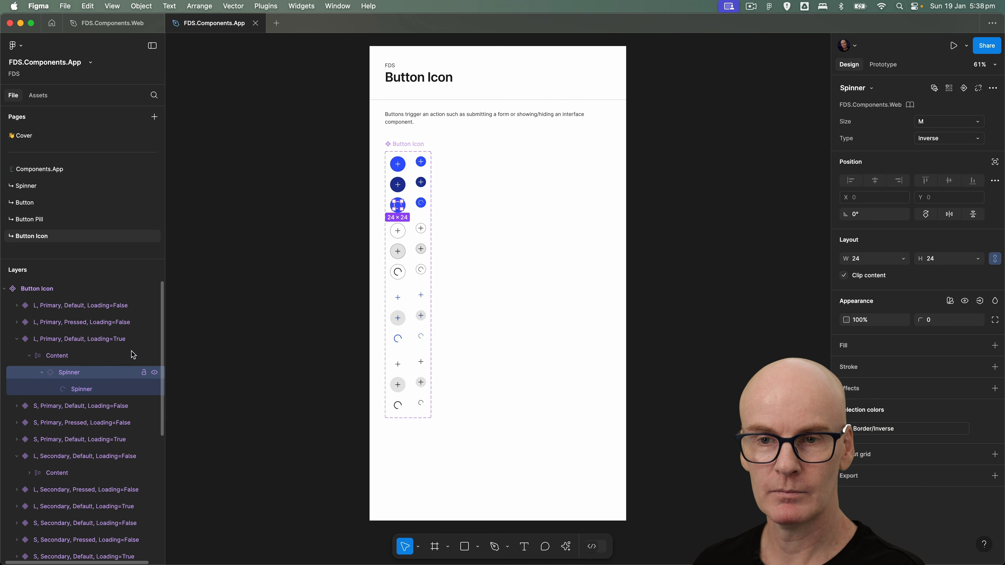
{"action": "left_click", "coordinate": [935, 89]}
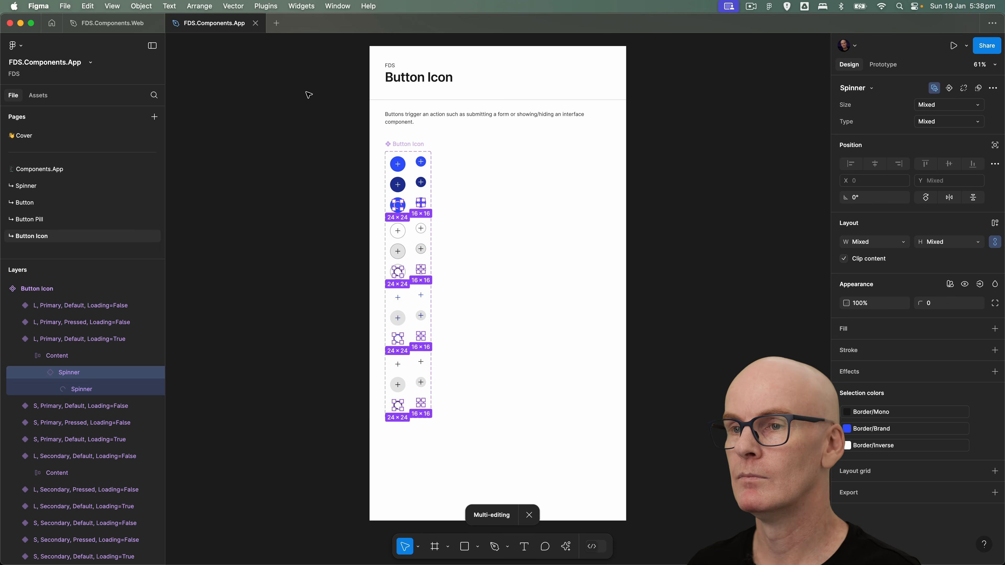
{"action": "left_click", "coordinate": [872, 88]}
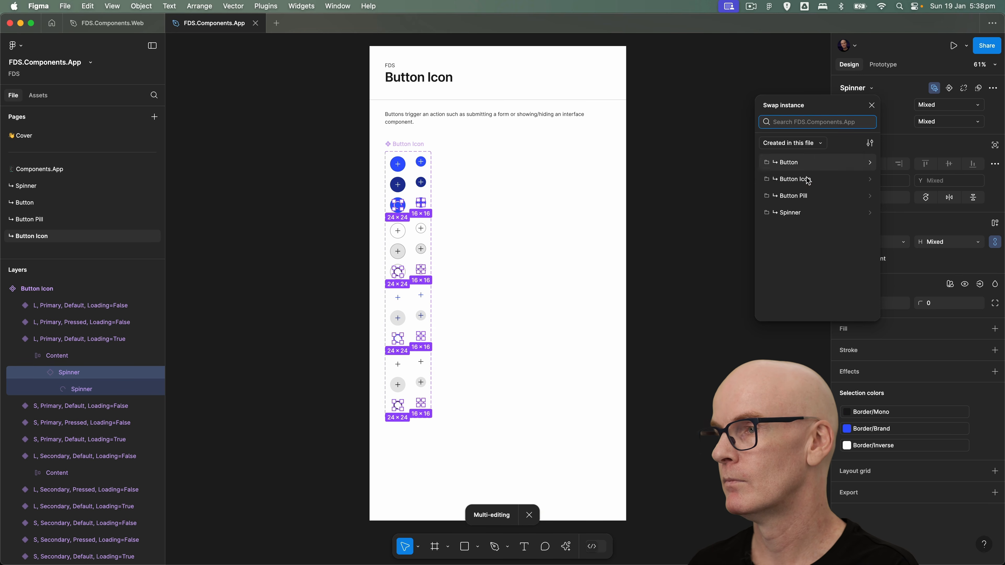
{"action": "left_click", "coordinate": [803, 213]}
{"action": "left_click", "coordinate": [798, 193]}
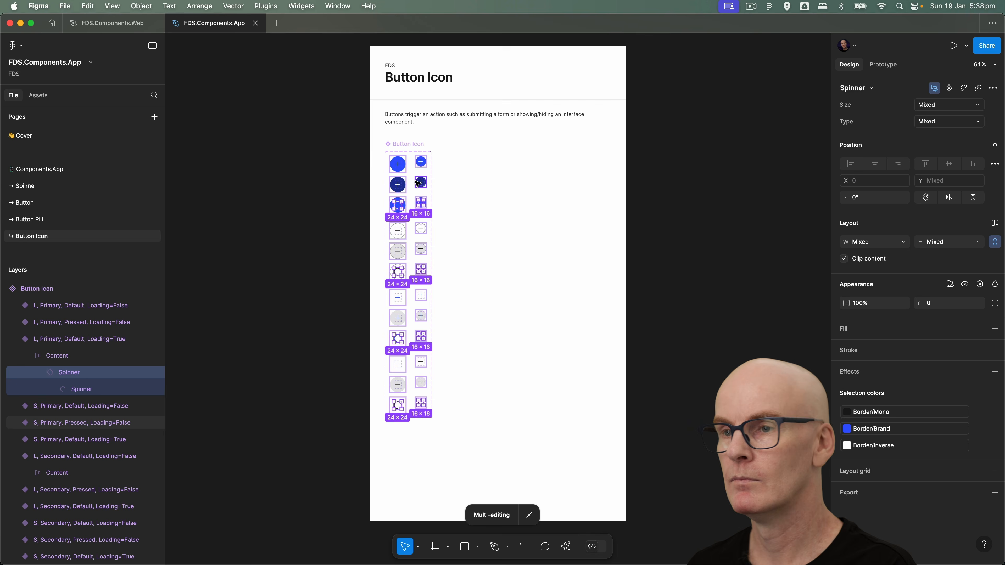
{"action": "left_click", "coordinate": [275, 169]}
- In the FDS.Components.Web file, duplicate the Button page and move the copy below Button Icon
{"action": "left_click", "coordinate": [71, 205]}
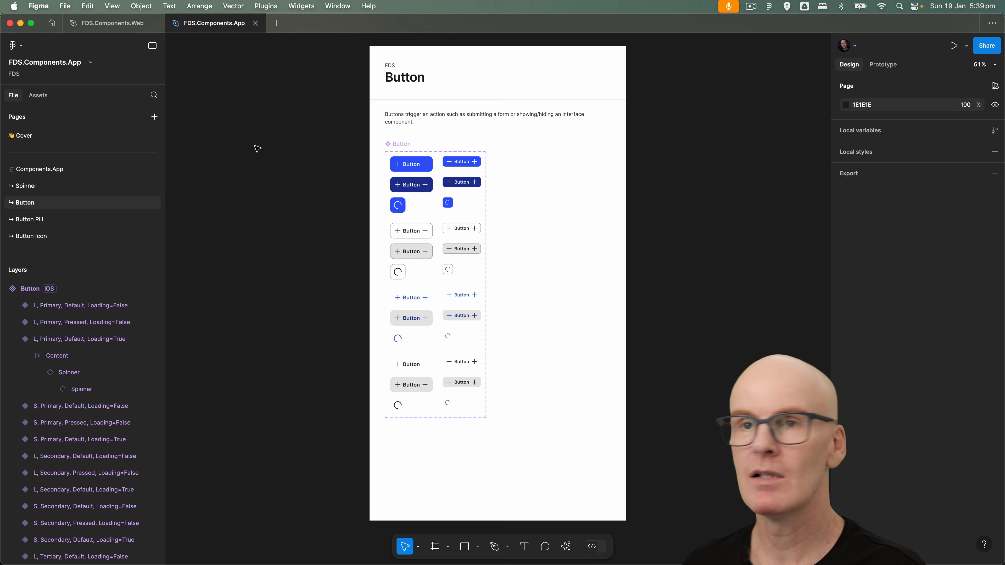
{"action": "left_click", "coordinate": [109, 25]}
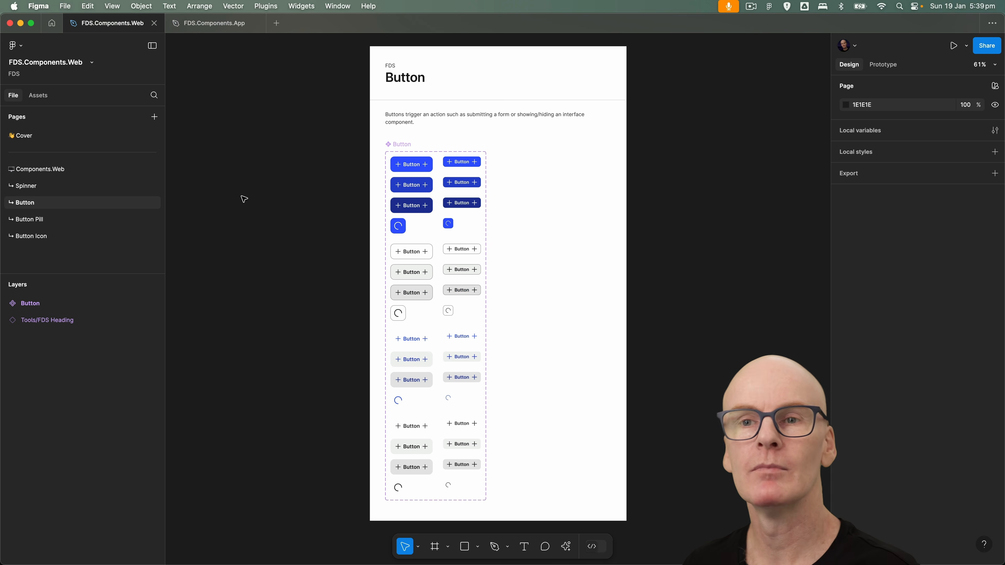
{"action": "right_click", "coordinate": [50, 205]}
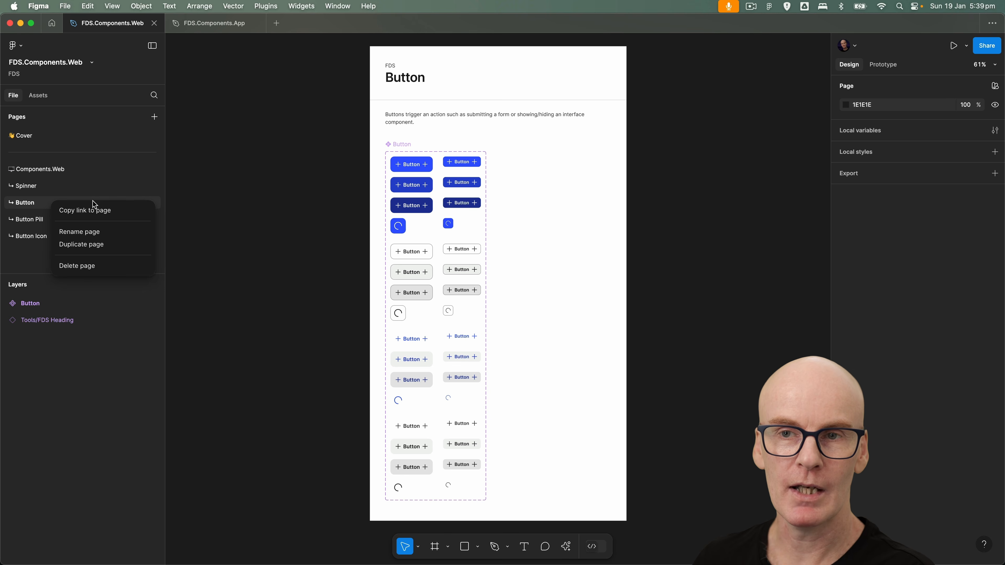
{"action": "left_click", "coordinate": [91, 246]}
{"action": "left_click_drag", "start_coordinate": [28, 222], "coordinate": [30, 256]}
- Rename the duplicated page as Button Group and delete the Button component set from it
{"action": "double_click", "coordinate": [51, 255]}
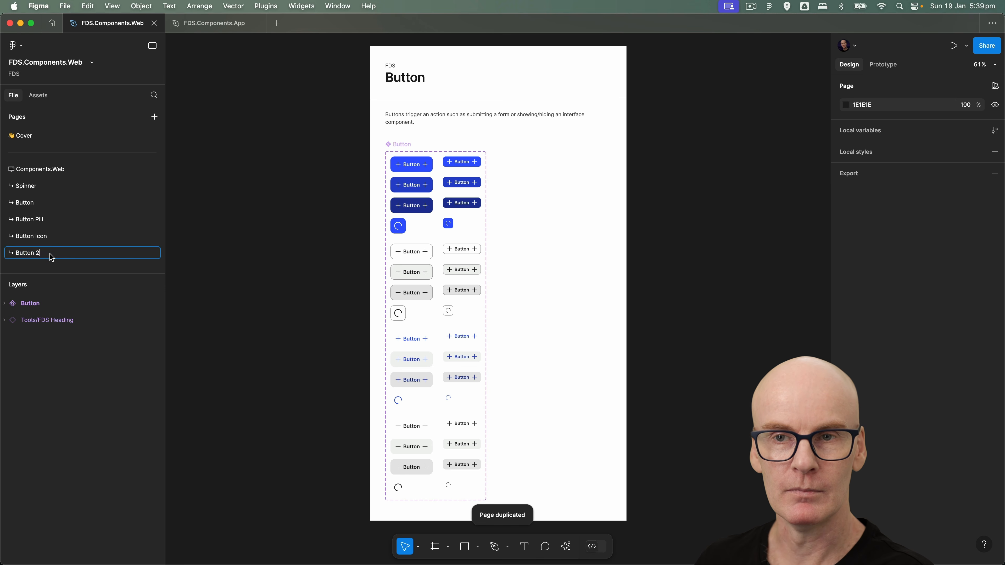
{"action": "key", "text": "BackSpace"}
{"action": "type", "text": "Group"}
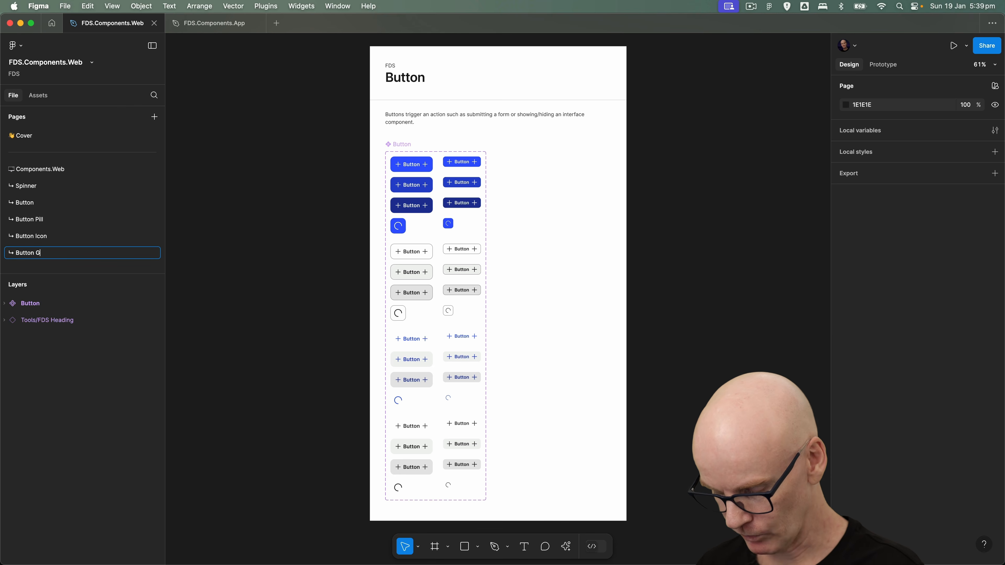
{"action": "key", "text": "Return"}
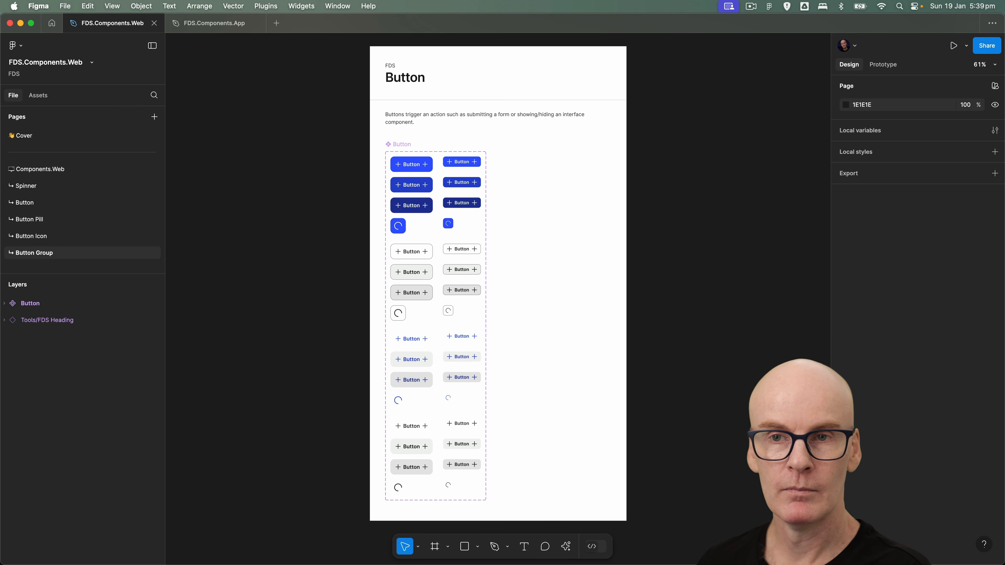
{"action": "left_click", "coordinate": [398, 150]}
{"action": "key", "text": "Delete"}
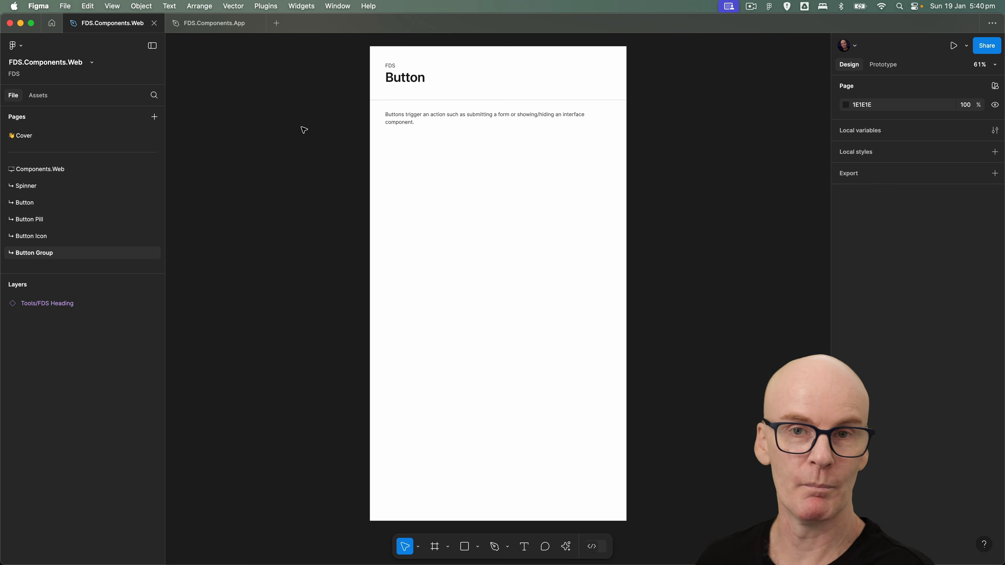
- Copy the Button group description from the component gallery in Safari and replace the Figma page's intro text with "A wrapper for multiple, related buttons."
{"action": "key", "text": "super+Tab"}
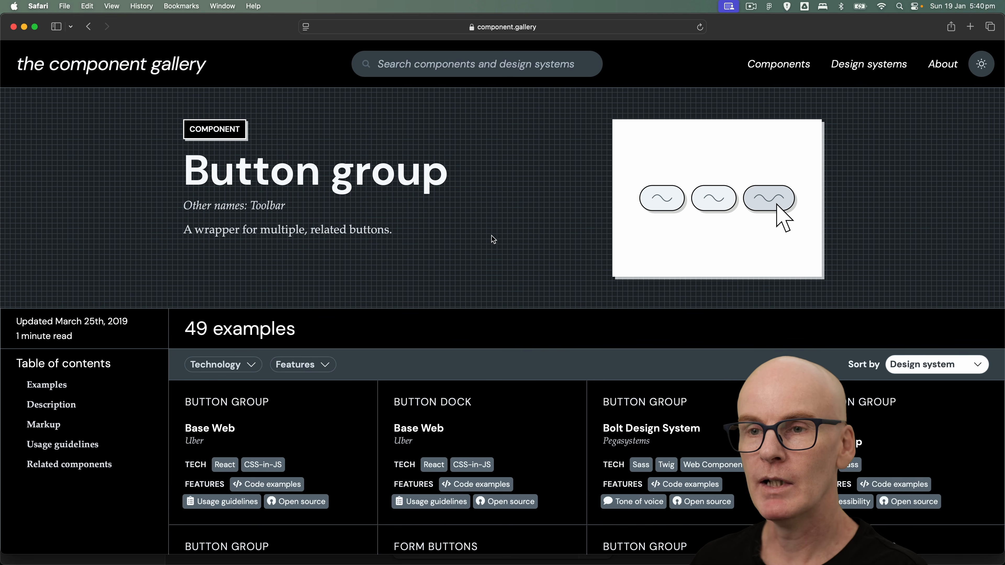
{"action": "left_click_drag", "start_coordinate": [413, 231], "coordinate": [178, 230]}
{"action": "key", "text": "super+c"}
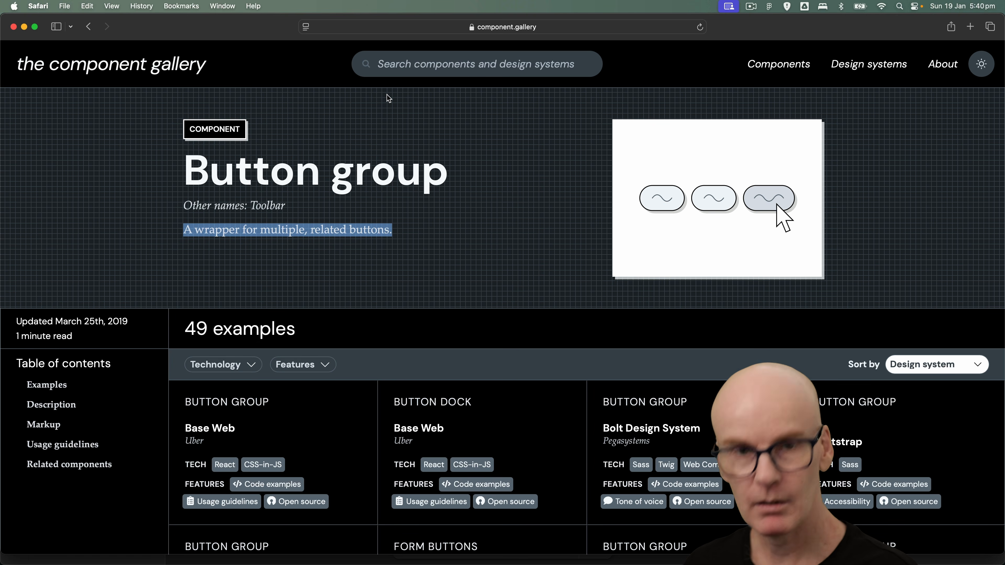
{"action": "key", "text": "super+Tab"}
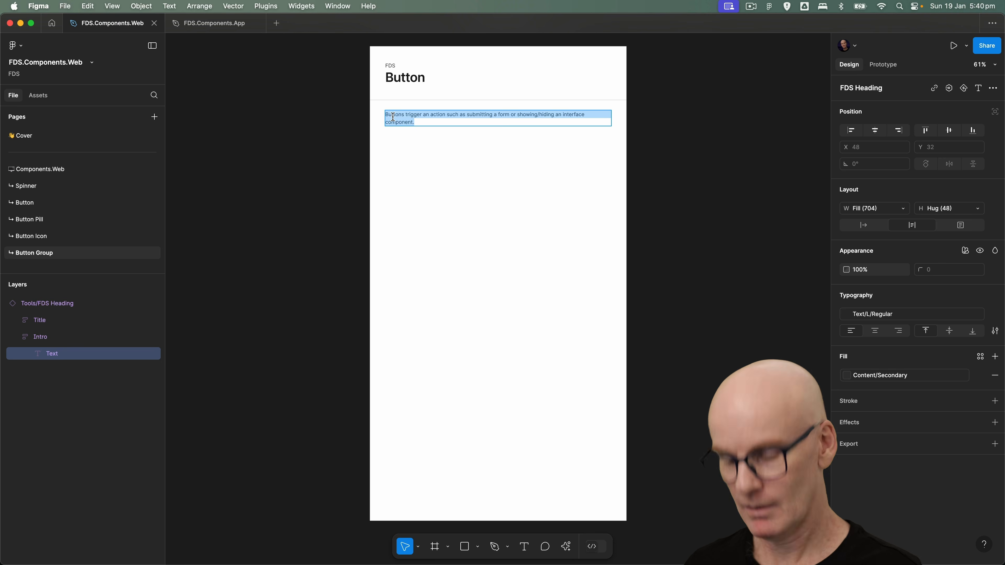
{"action": "key", "text": "super+v"}
{"action": "left_click", "coordinate": [275, 143]}
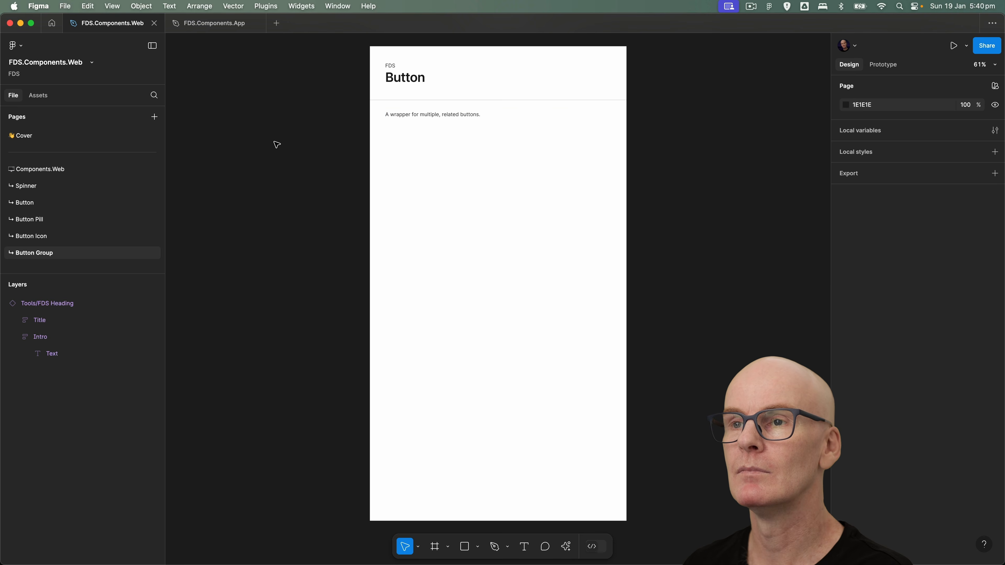
- Insert an instance of this file's Button component below the intro text on the Button Group page
{"action": "left_click", "coordinate": [37, 95]}
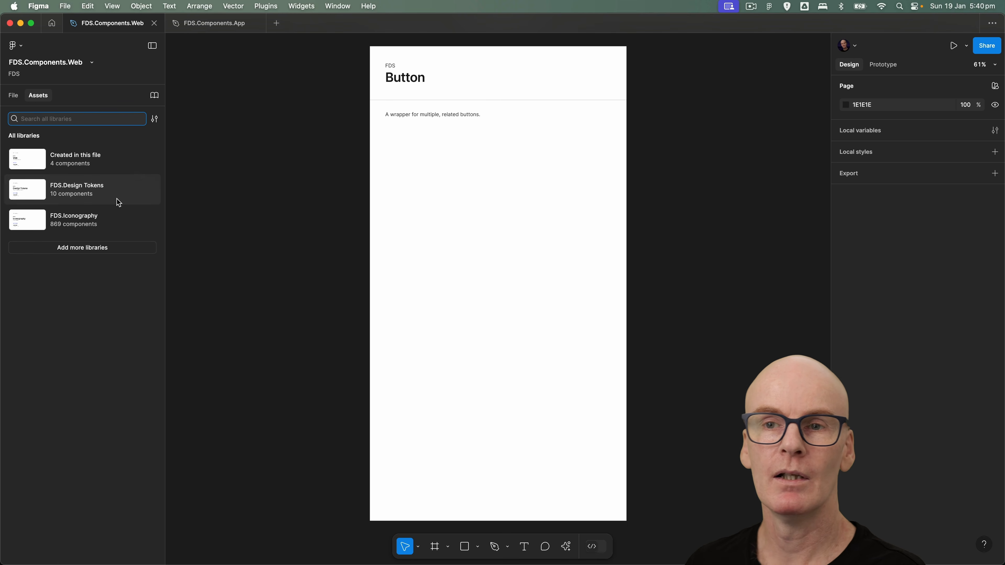
{"action": "left_click", "coordinate": [79, 160]}
{"action": "left_click", "coordinate": [52, 158]}
{"action": "left_click_drag", "start_coordinate": [146, 170], "coordinate": [405, 146]}
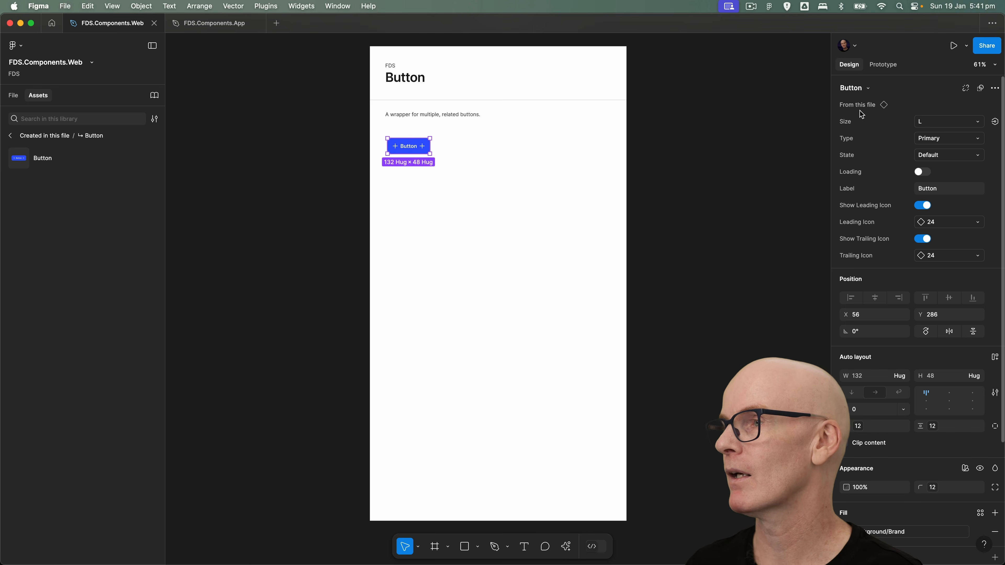
- Go to the Button main component and hide its leading and trailing icons by default
{"action": "left_click", "coordinate": [883, 104]}
{"action": "scroll", "coordinate": [220, 161], "scroll_direction": "down", "scroll_amount": 5}
{"action": "scroll", "coordinate": [221, 160], "scroll_direction": "right", "scroll_amount": 3}
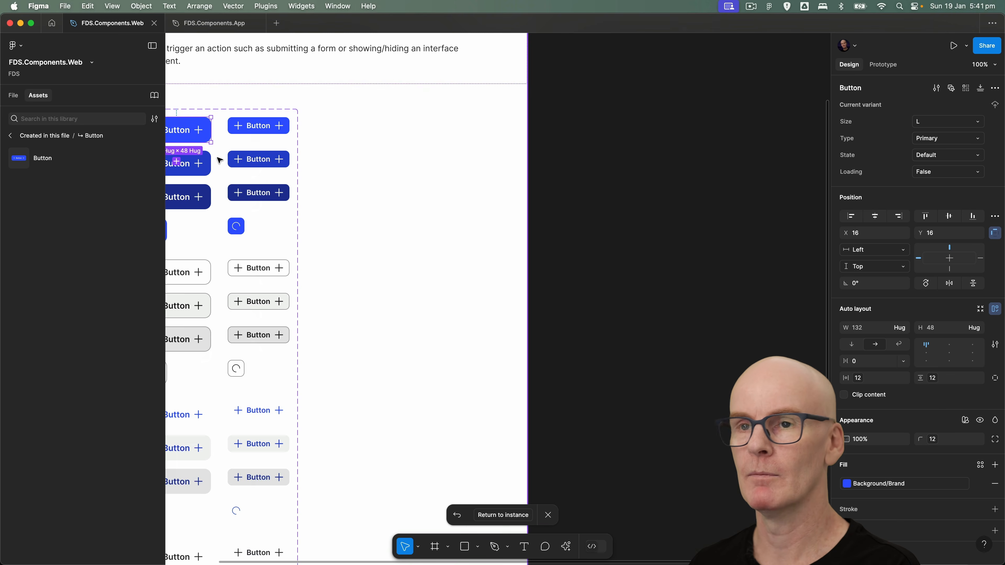
{"action": "left_click", "coordinate": [360, 131]}
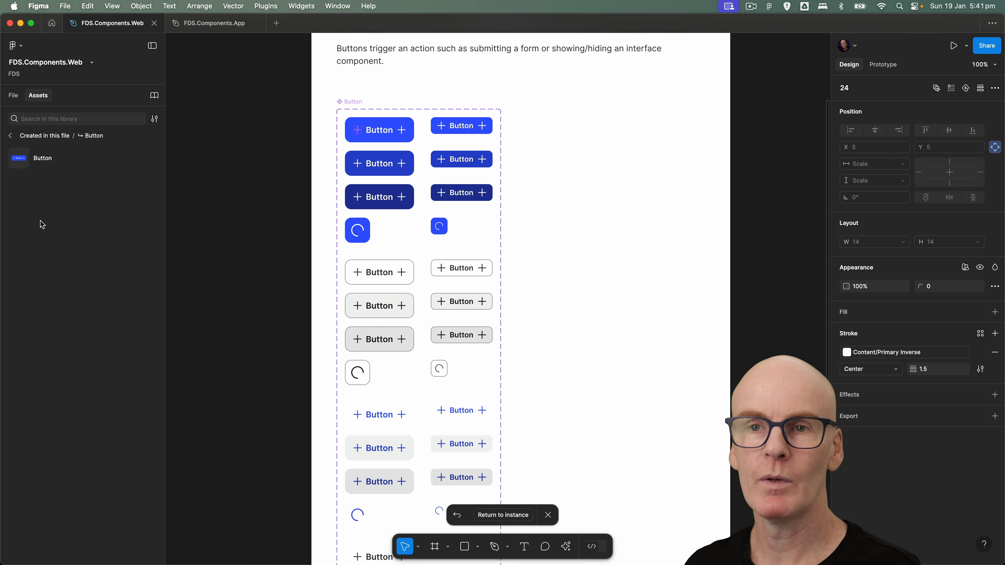
{"action": "left_click", "coordinate": [14, 96]}
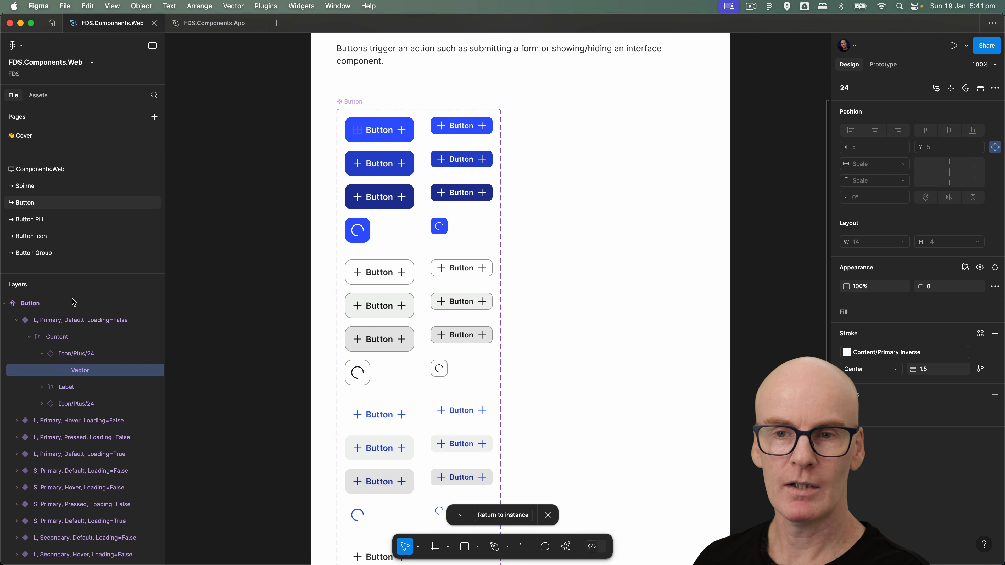
{"action": "left_click", "coordinate": [59, 354]}
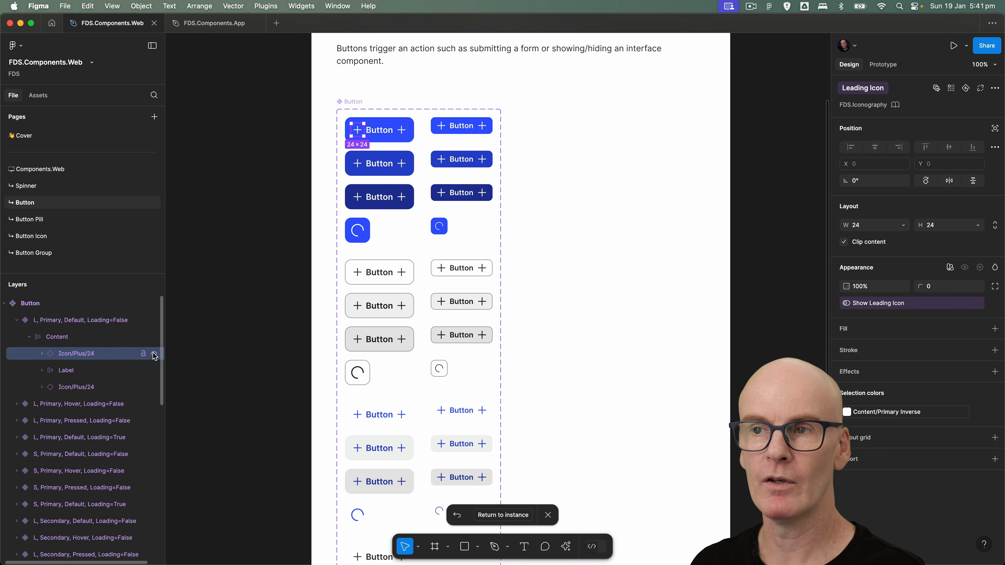
{"action": "left_click", "coordinate": [154, 354]}
{"action": "left_click", "coordinate": [91, 388]}
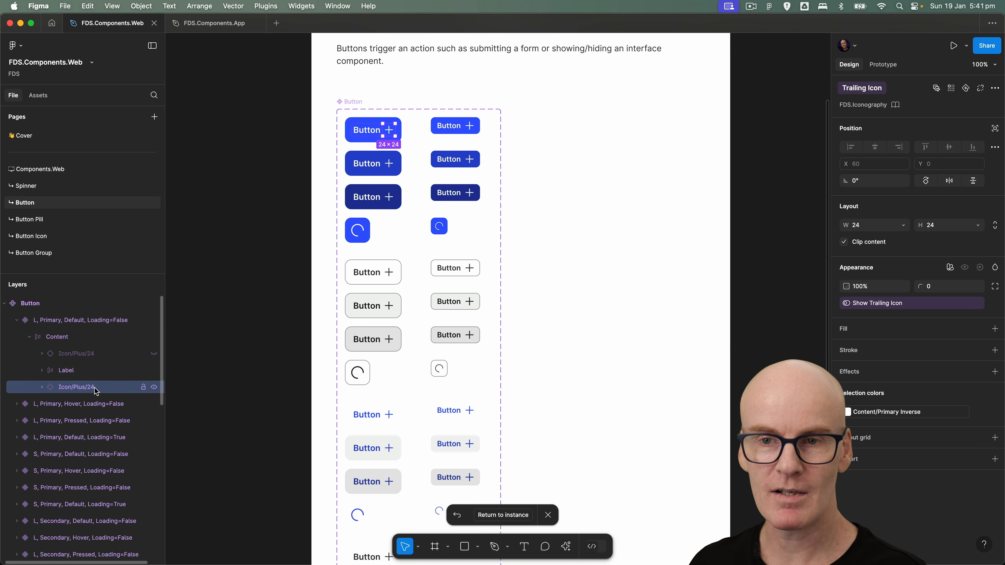
{"action": "left_click", "coordinate": [154, 387]}
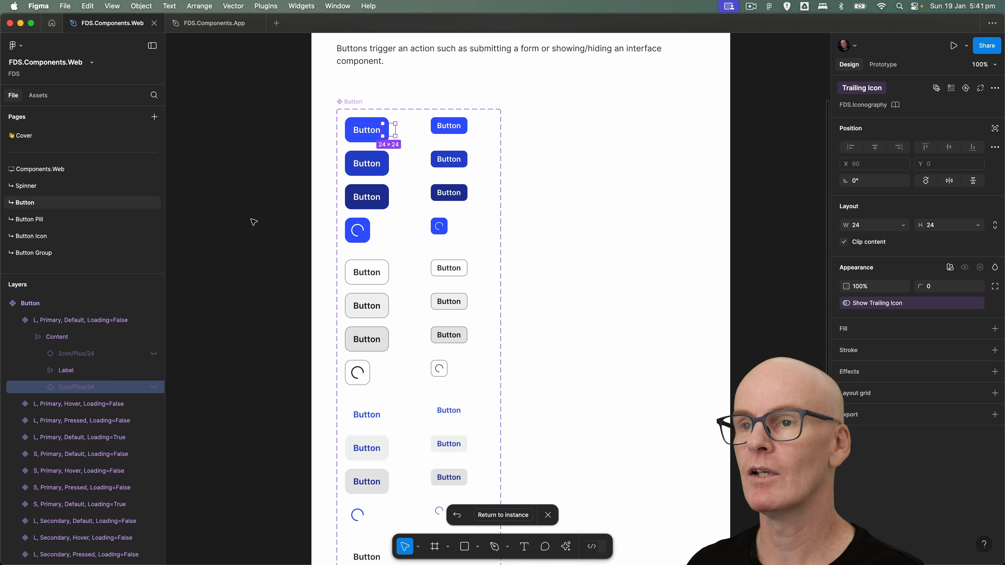
- Shift the column of size S Button variants closer to the size L column and resize the component set to fit
{"action": "left_click", "coordinate": [257, 190]}
{"action": "key", "text": "super+minus"}
{"action": "scroll", "coordinate": [370, 325], "scroll_direction": "down", "scroll_amount": 3}
{"action": "scroll", "coordinate": [370, 325], "scroll_direction": "right", "scroll_amount": 3}
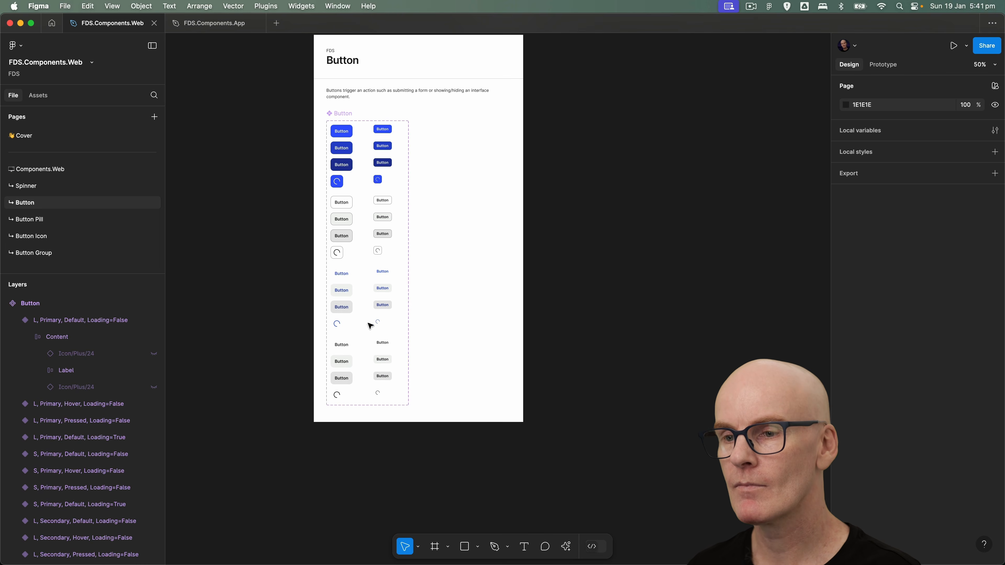
{"action": "left_click_drag", "start_coordinate": [485, 493], "coordinate": [365, 103]}
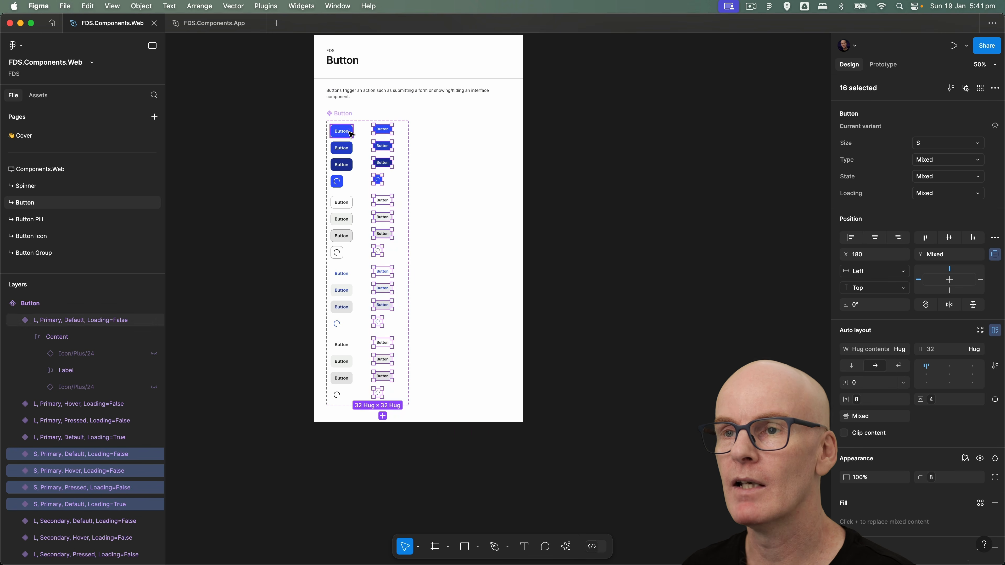
{"action": "key", "text": "alt"}
{"action": "key", "text": "shift+Left"}
{"action": "key", "text": "shift+Left"}
{"action": "key", "text": "shift+Left"}
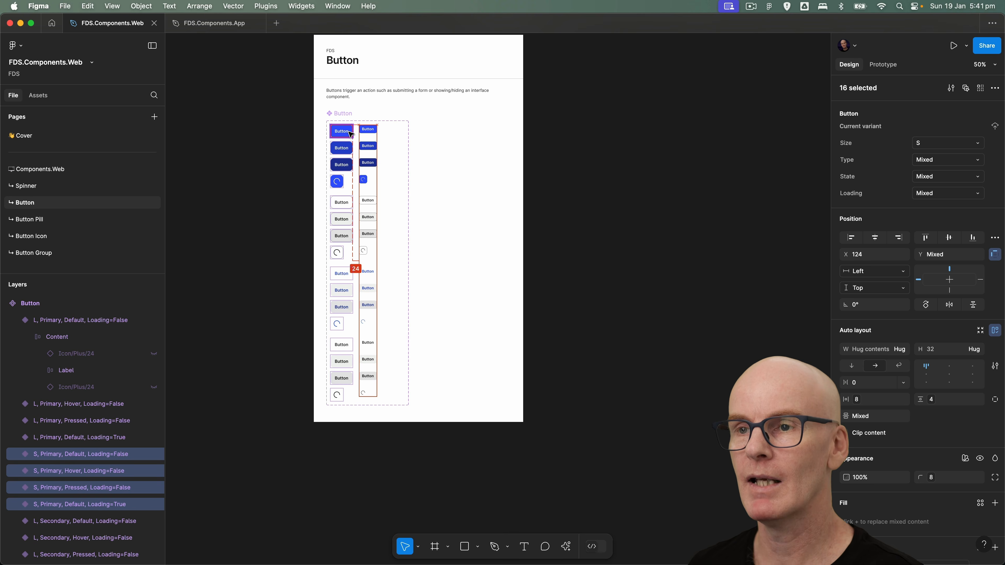
{"action": "left_click", "coordinate": [341, 114]}
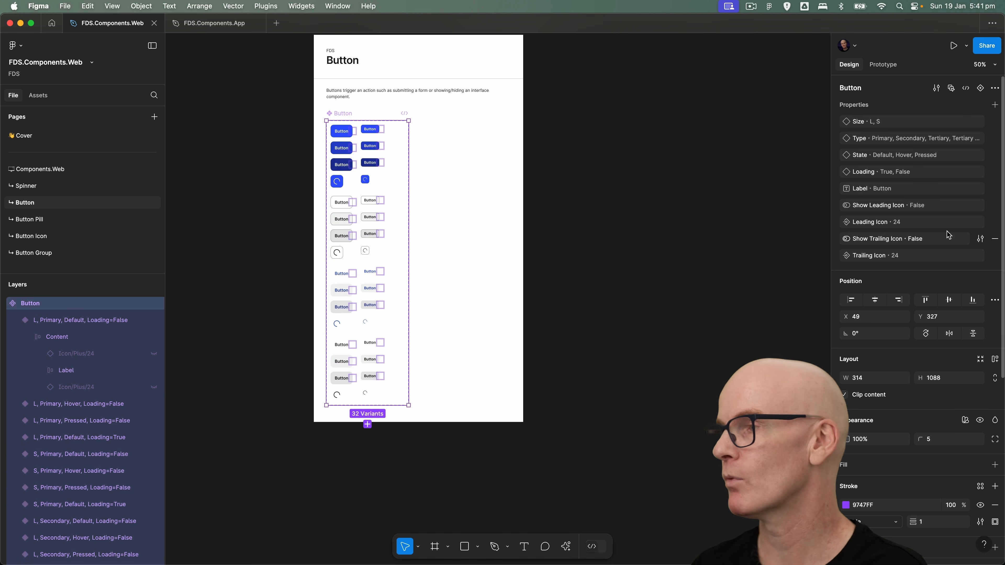
{"action": "left_click", "coordinate": [980, 360]}
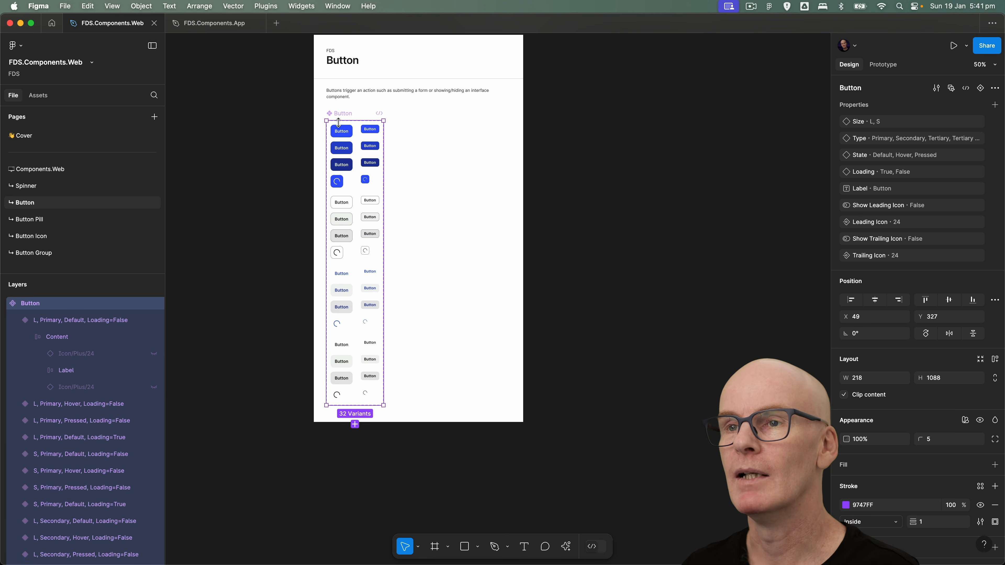
- Return to the Button Group page and reposition the Button instance below the intro text at X 49, Y 327
{"action": "left_click", "coordinate": [303, 78]}
{"action": "left_click", "coordinate": [80, 250]}
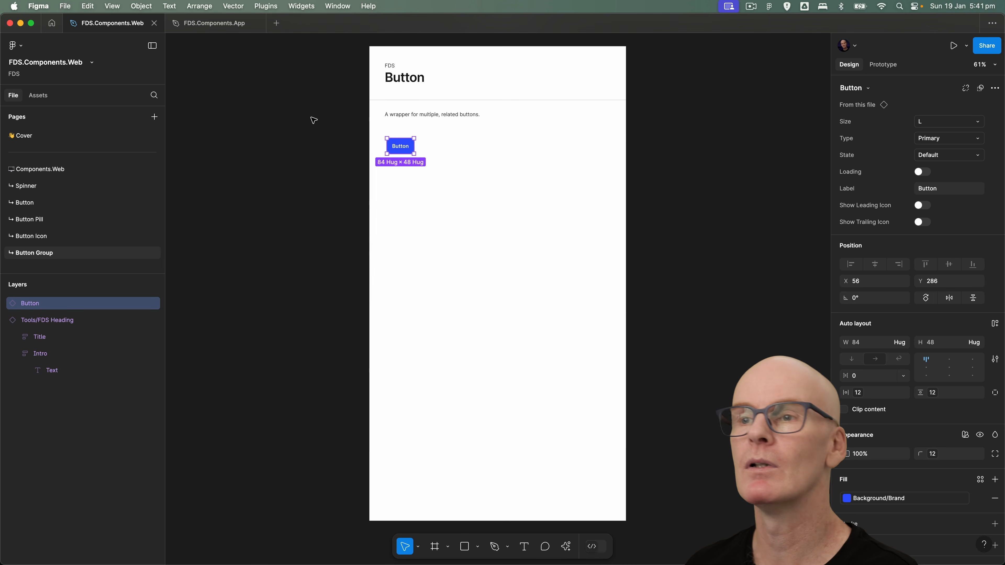
{"action": "left_click", "coordinate": [416, 139]}
{"action": "left_click", "coordinate": [400, 146]}
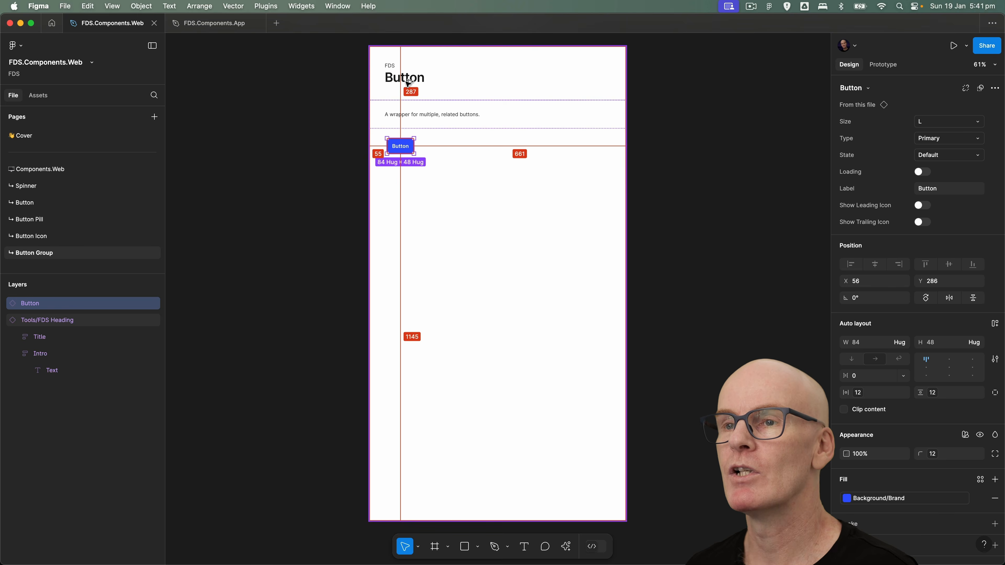
{"action": "key", "text": "shift+Left"}
{"action": "key", "text": "shift+Down"}
{"action": "key", "text": "Right"}
{"action": "key", "text": "shift+Down"}
{"action": "key", "text": "shift+Down"}
{"action": "key", "text": "shift+Down"}
{"action": "key", "text": "shift+Down"}
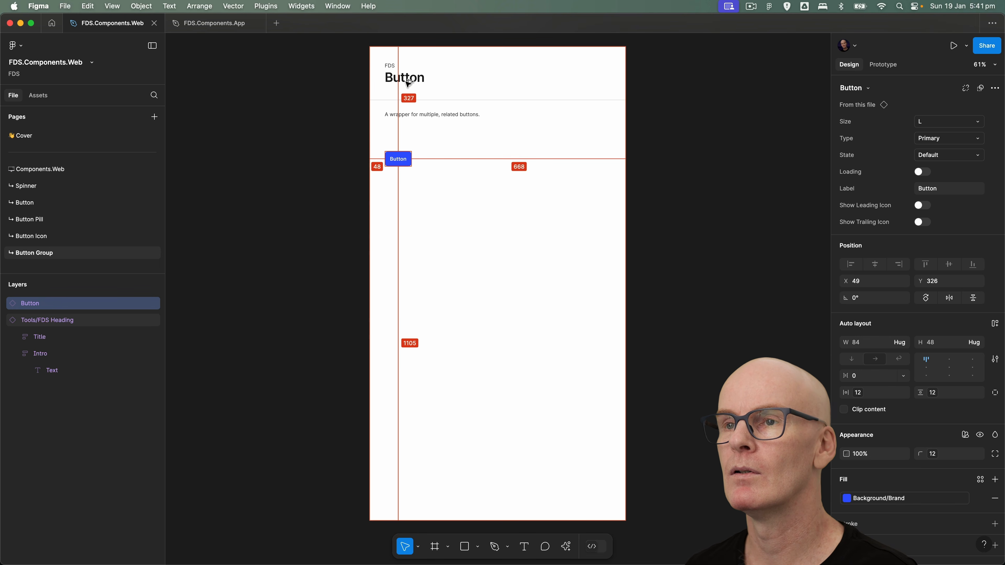
{"action": "left_click", "coordinate": [241, 140]}
- Create a component from the Button instance and rename it as Button Group
{"action": "key", "text": "shift+0"}
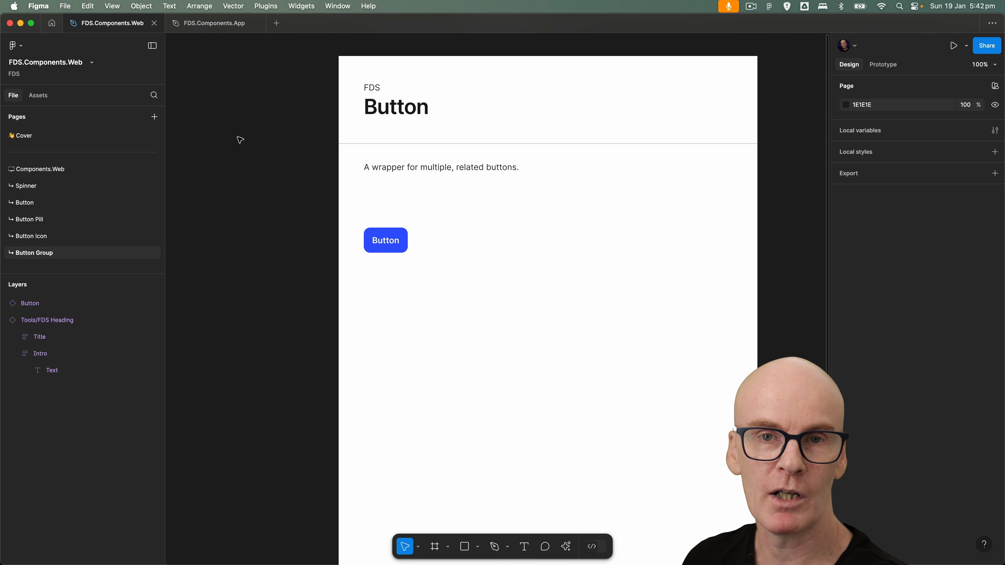
{"action": "key", "text": "Tab"}
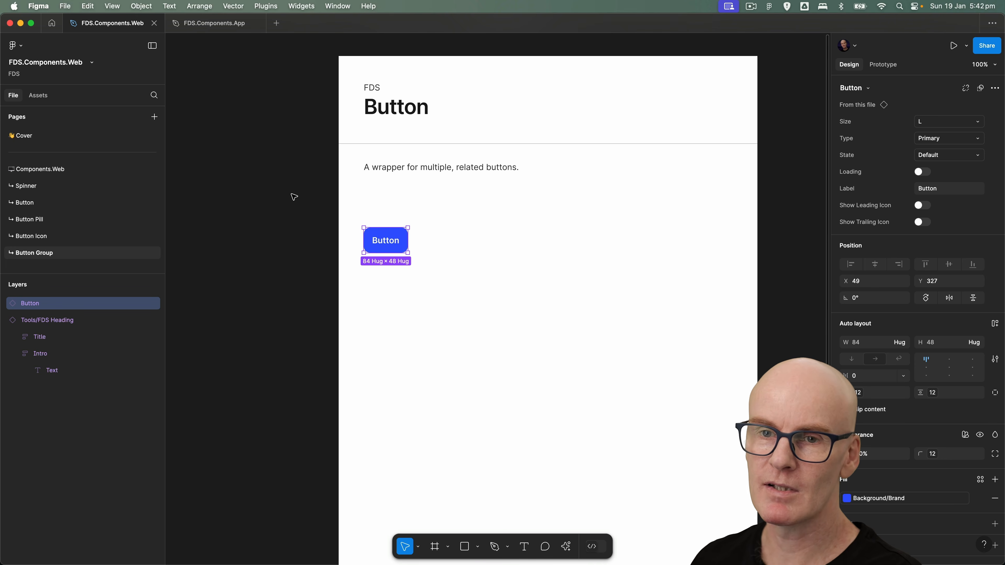
{"action": "left_click", "coordinate": [994, 88]}
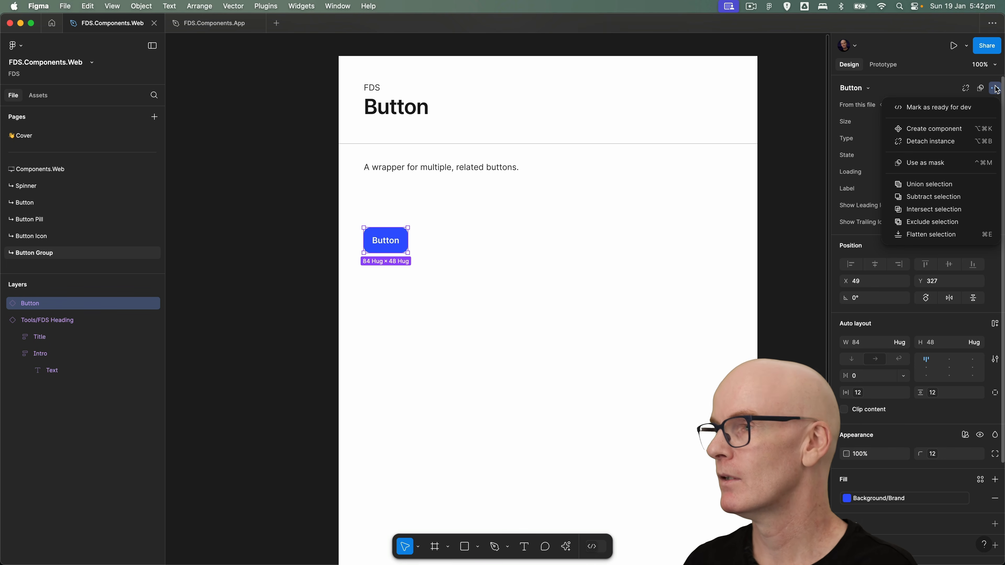
{"action": "left_click", "coordinate": [930, 129]}
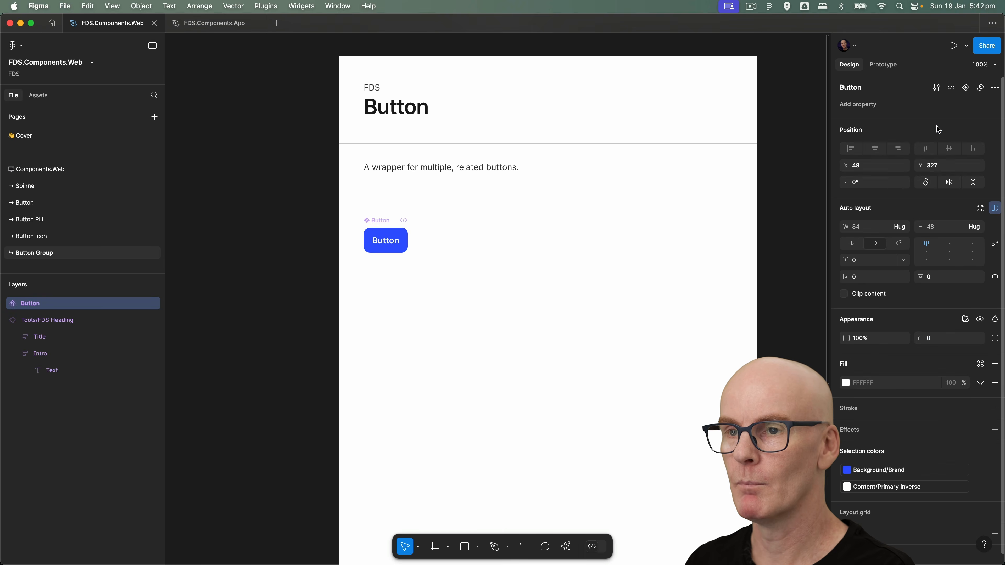
{"action": "double_click", "coordinate": [373, 221]}
{"action": "key", "text": "Right"}
{"action": "type", "text": "Group"}
{"action": "key", "text": "Return"}
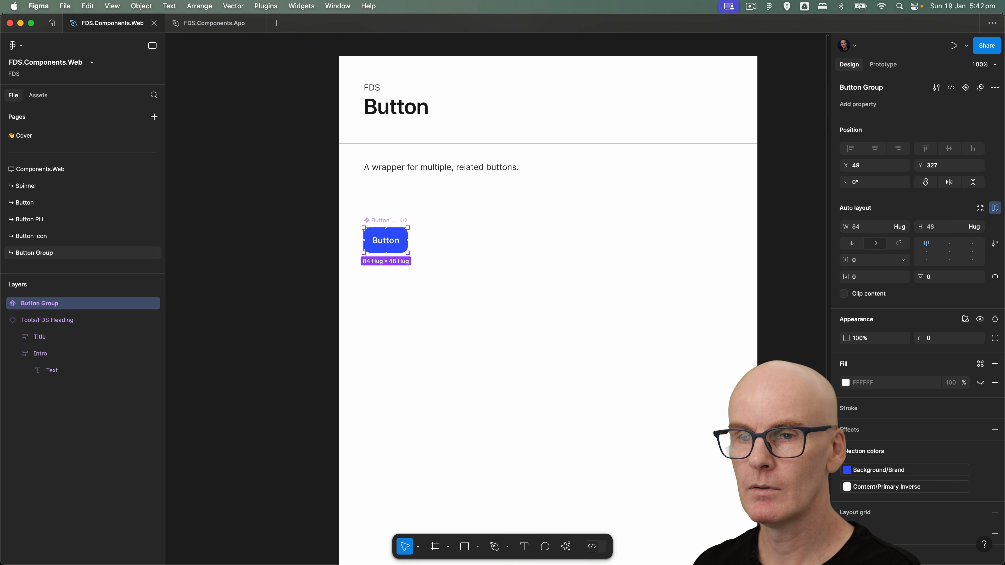
- Duplicate the button inside the Button Group component and set the auto layout gap to the M space variable (12)
{"action": "left_click", "coordinate": [59, 319]}
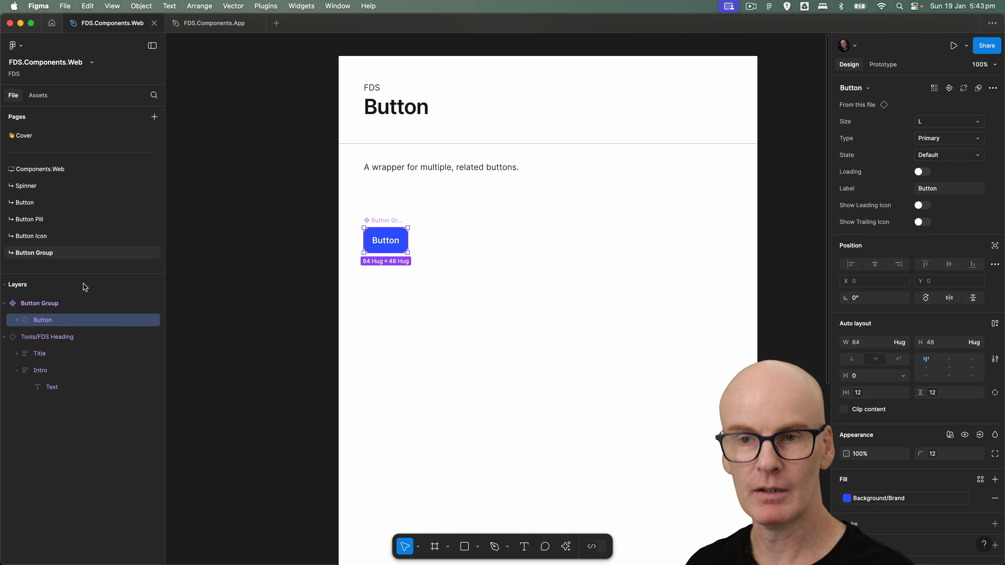
{"action": "key", "text": "super+d"}
{"action": "left_click", "coordinate": [61, 304]}
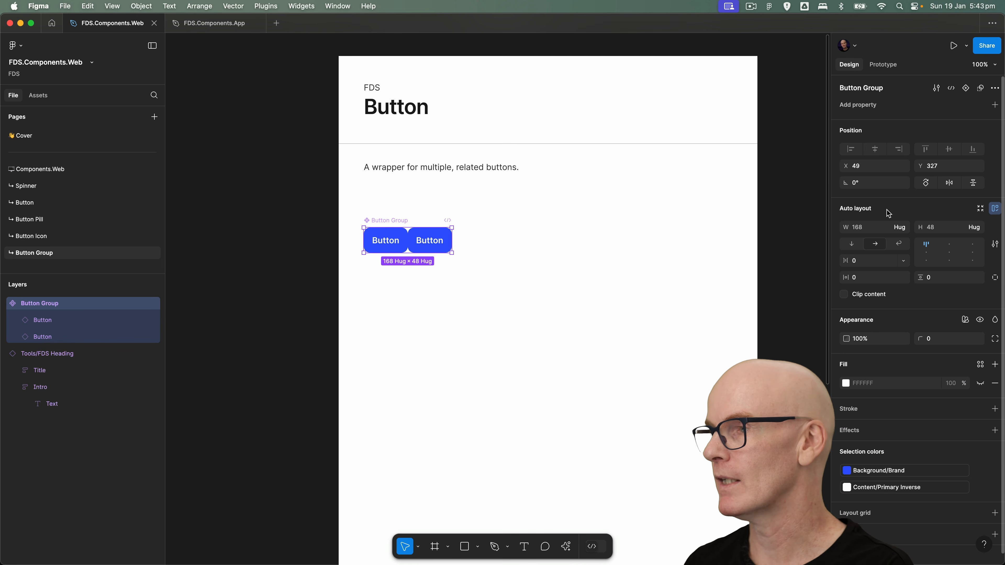
{"action": "left_click", "coordinate": [904, 260]}
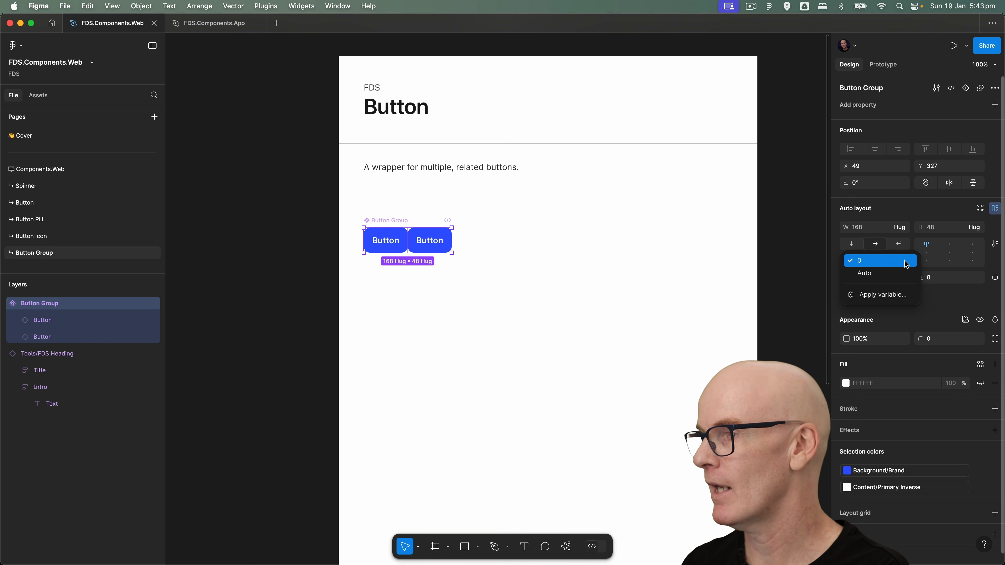
{"action": "left_click", "coordinate": [886, 295]}
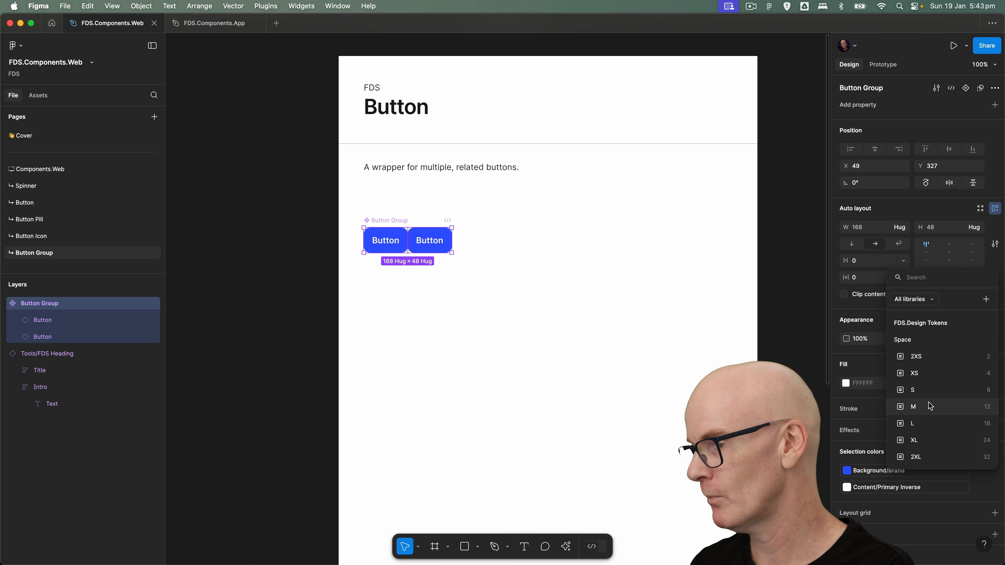
{"action": "key", "text": "Escape"}
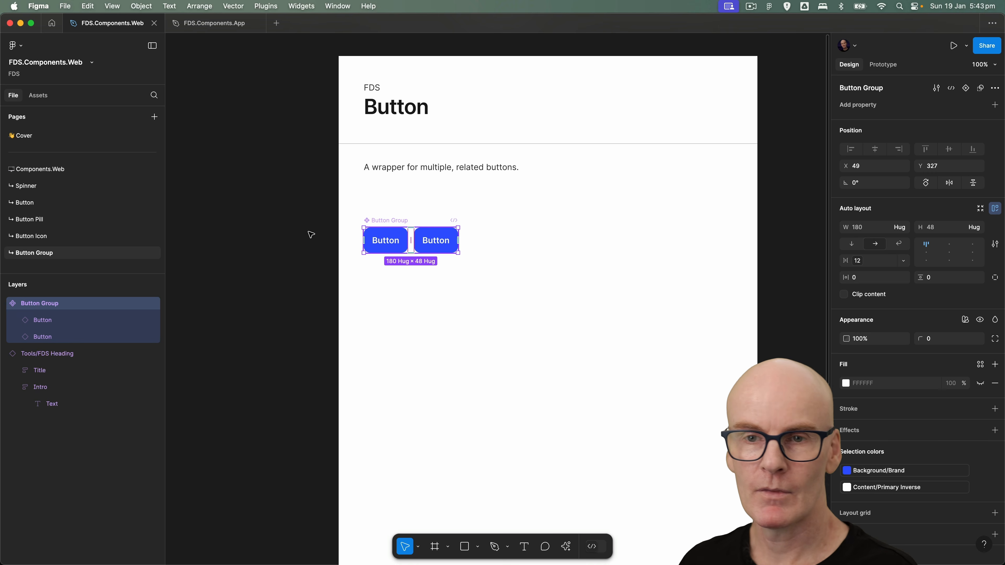
- Rename the two nested button layers in order as Button 1 and Button 2
{"action": "left_click", "coordinate": [43, 338]}
{"action": "double_click", "coordinate": [43, 336]}
{"action": "left_click", "coordinate": [65, 338]}
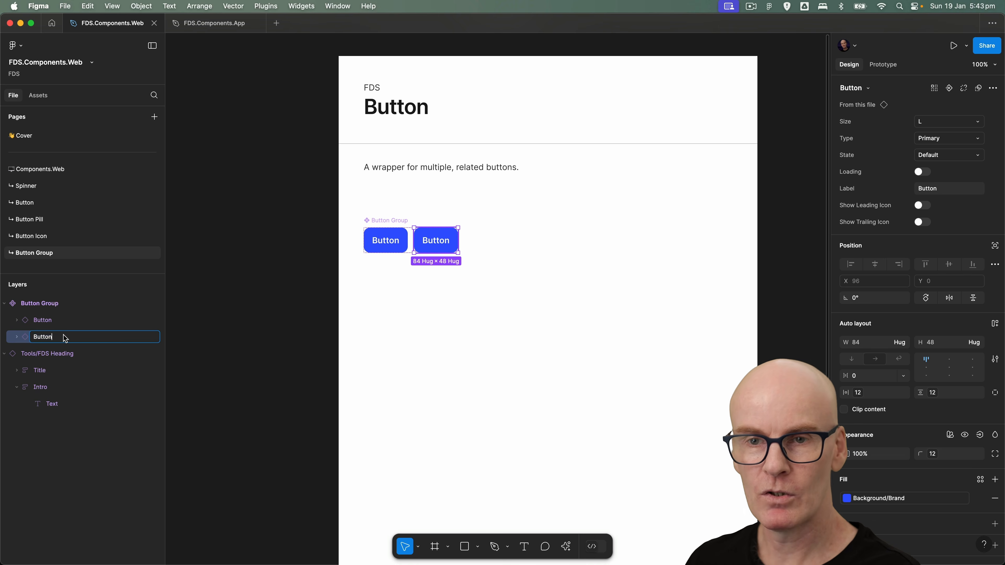
{"action": "type", "text": "2"}
{"action": "key", "text": "Return"}
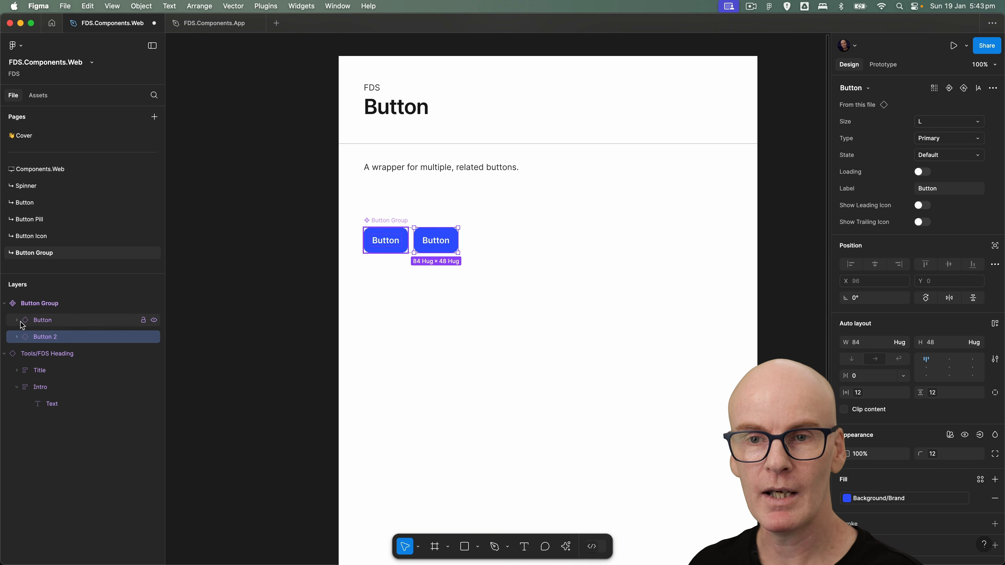
{"action": "double_click", "coordinate": [68, 319]}
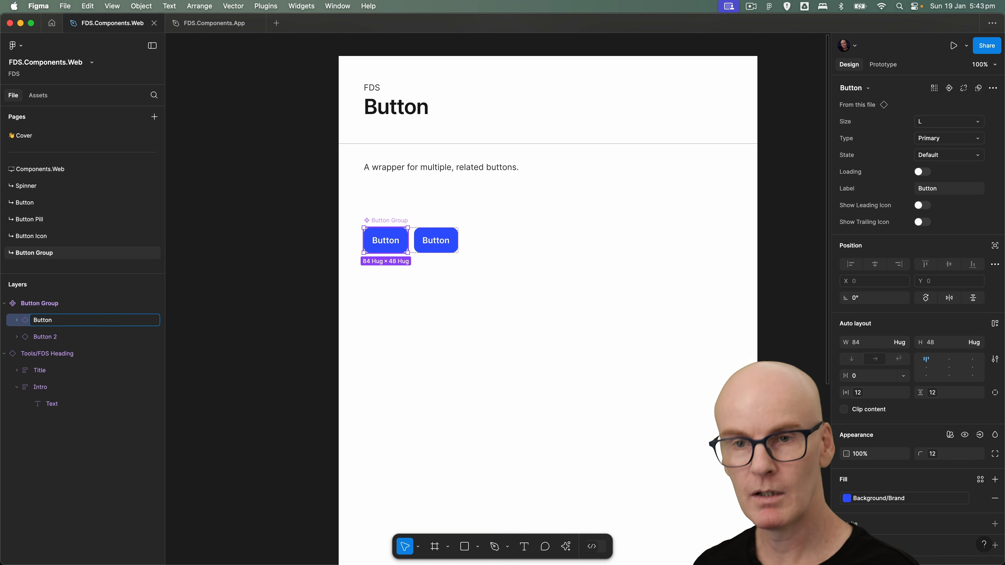
{"action": "type", "text": "1"}
{"action": "key", "text": "Return"}
- Change the type of Button 2 to Secondary
{"action": "left_click", "coordinate": [70, 337]}
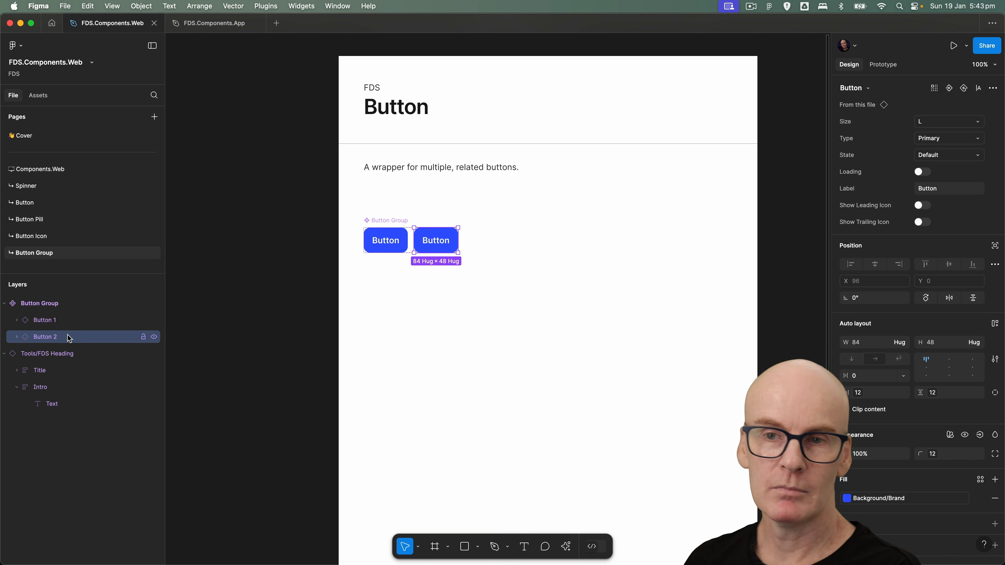
{"action": "left_click", "coordinate": [954, 139]}
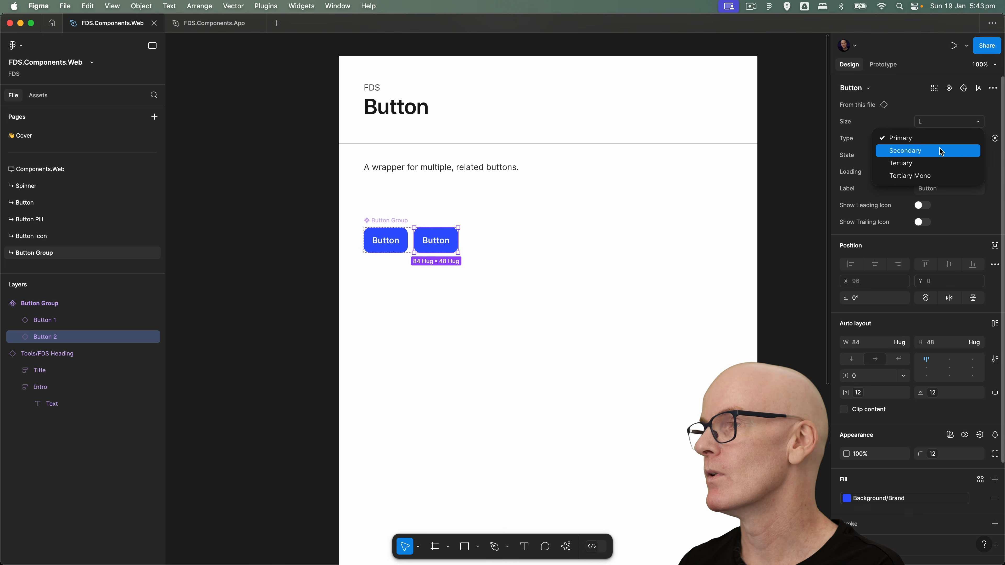
{"action": "left_click", "coordinate": [940, 151]}
- Add a variant property to the Button Group component
{"action": "left_click", "coordinate": [381, 220]}
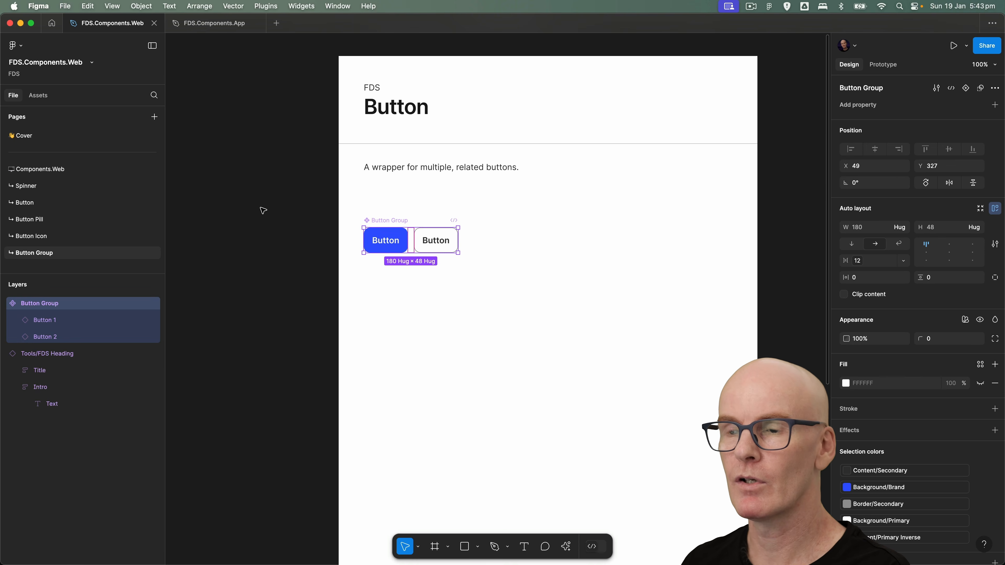
{"action": "scroll", "coordinate": [263, 210], "scroll_direction": "left", "scroll_amount": 1}
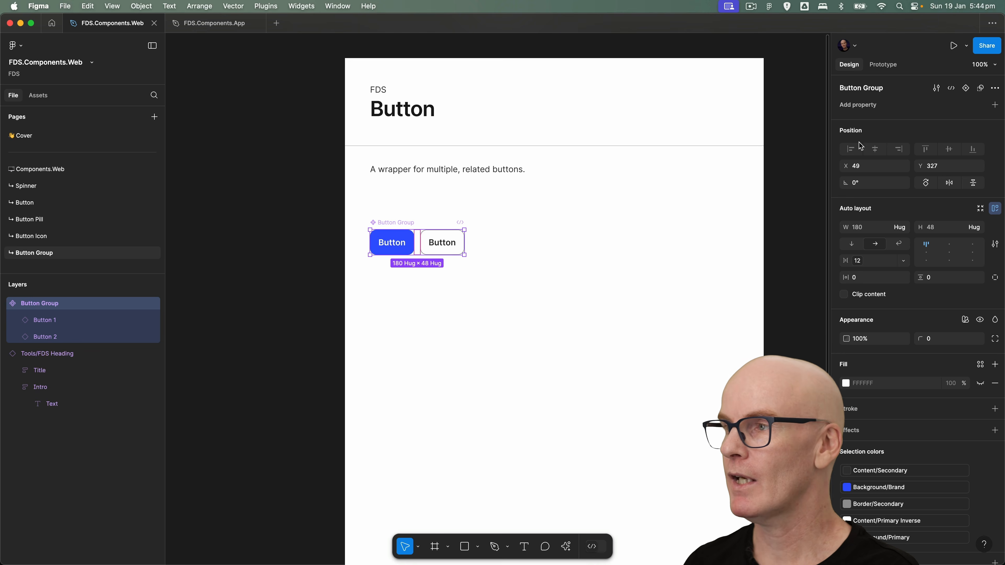
{"action": "left_click", "coordinate": [994, 105]}
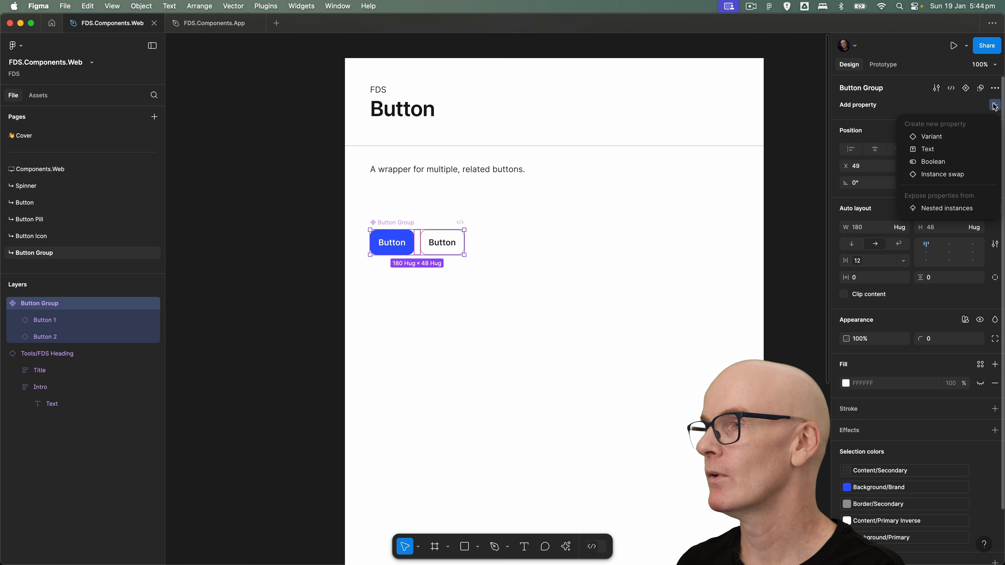
{"action": "left_click", "coordinate": [942, 137]}
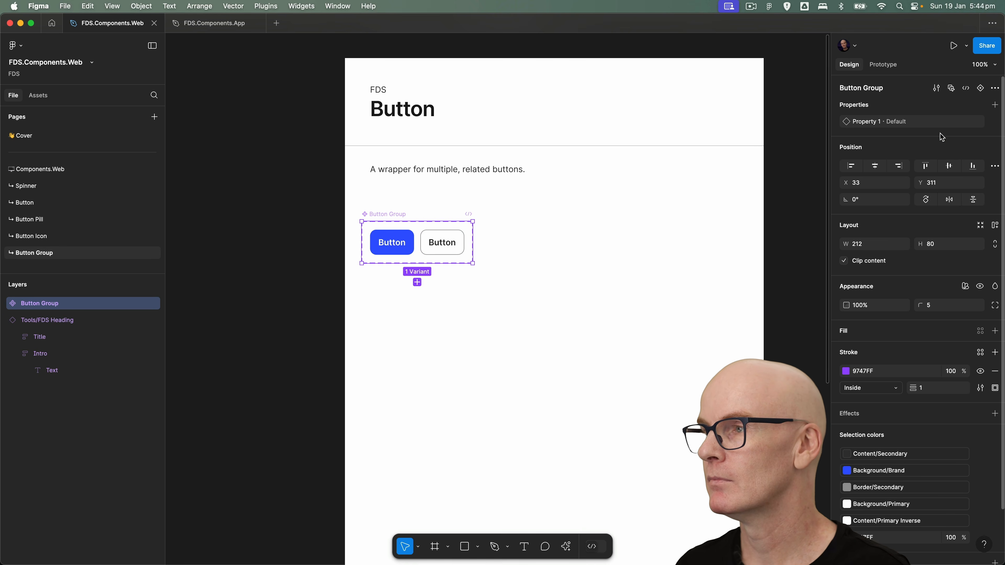
- Rename the Button Group's variant property to Orientation and its default value to Horizontal
{"action": "double_click", "coordinate": [873, 122]}
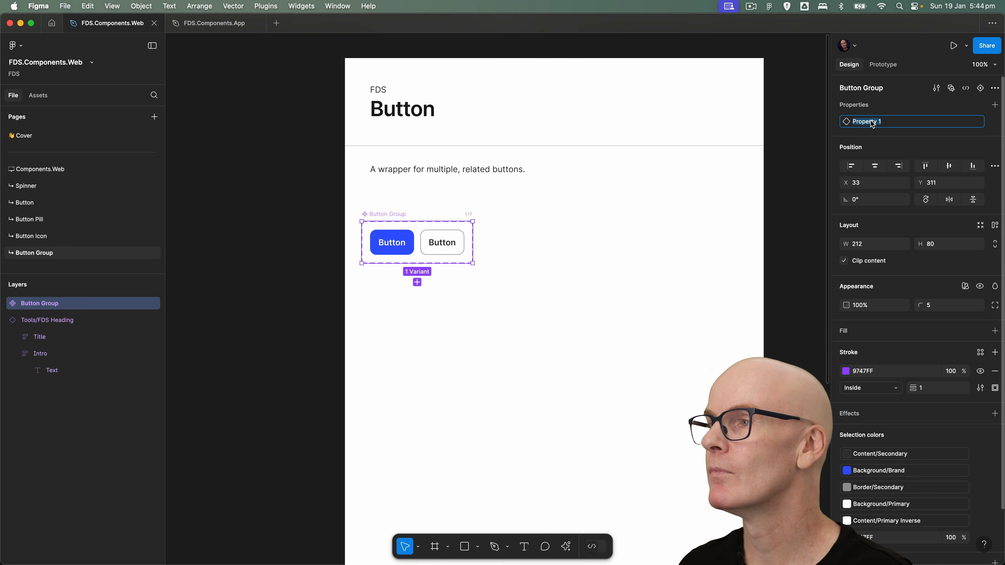
{"action": "type", "text": "Orientation"}
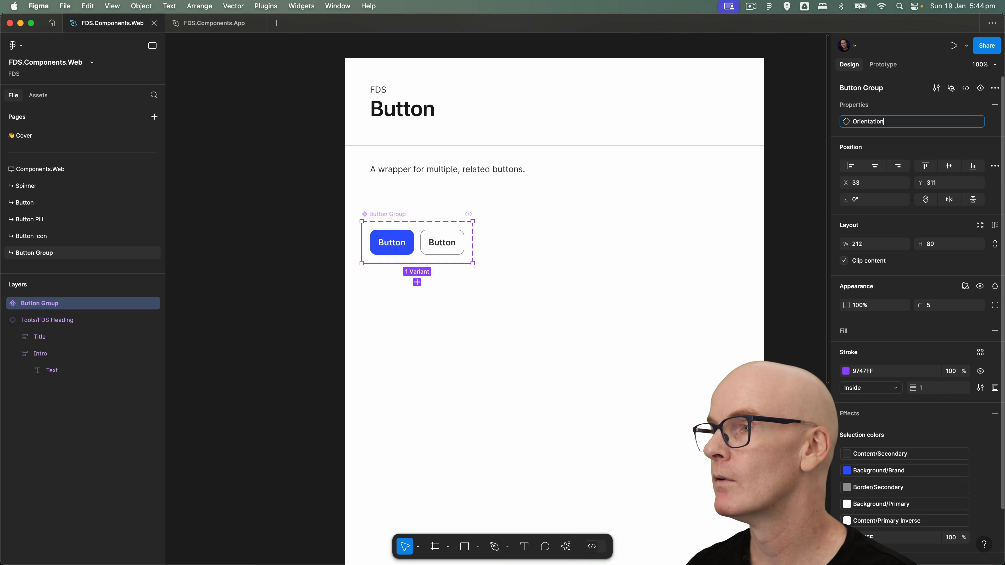
{"action": "key", "text": "Return"}
{"action": "left_click", "coordinate": [981, 122]}
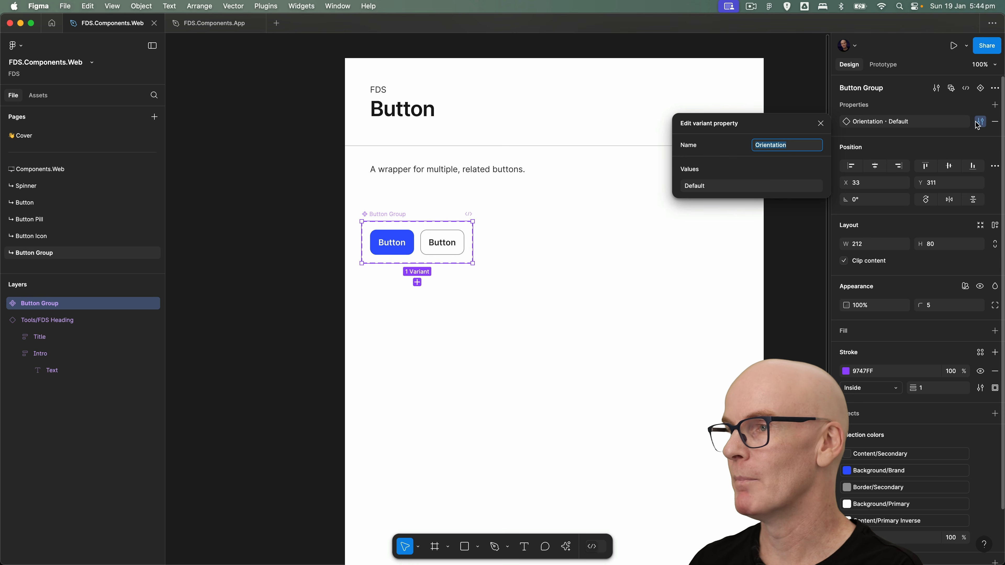
{"action": "left_click", "coordinate": [712, 187]}
{"action": "type", "text": "Hori"}
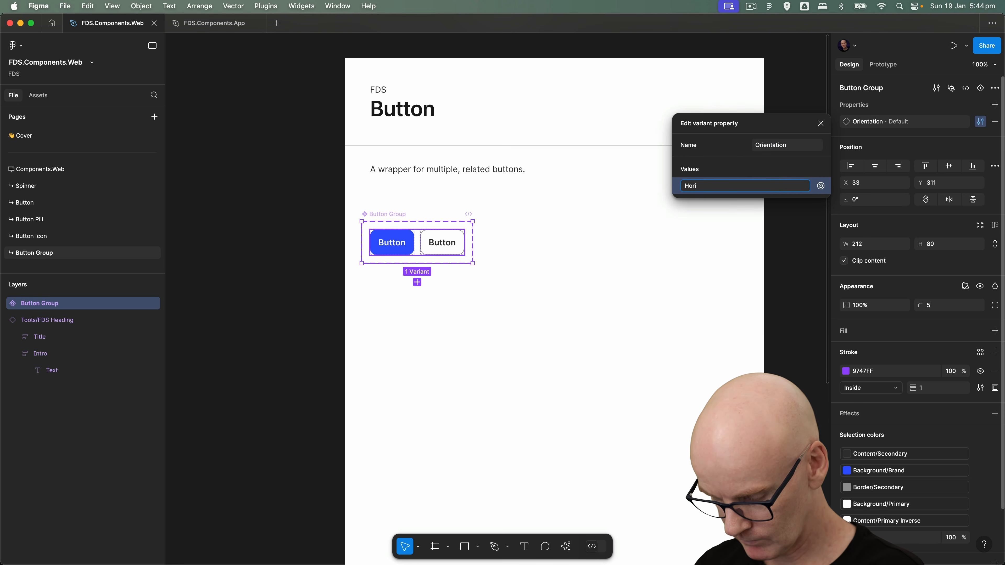
{"action": "type", "text": "zontal"}
{"action": "key", "text": "Return"}
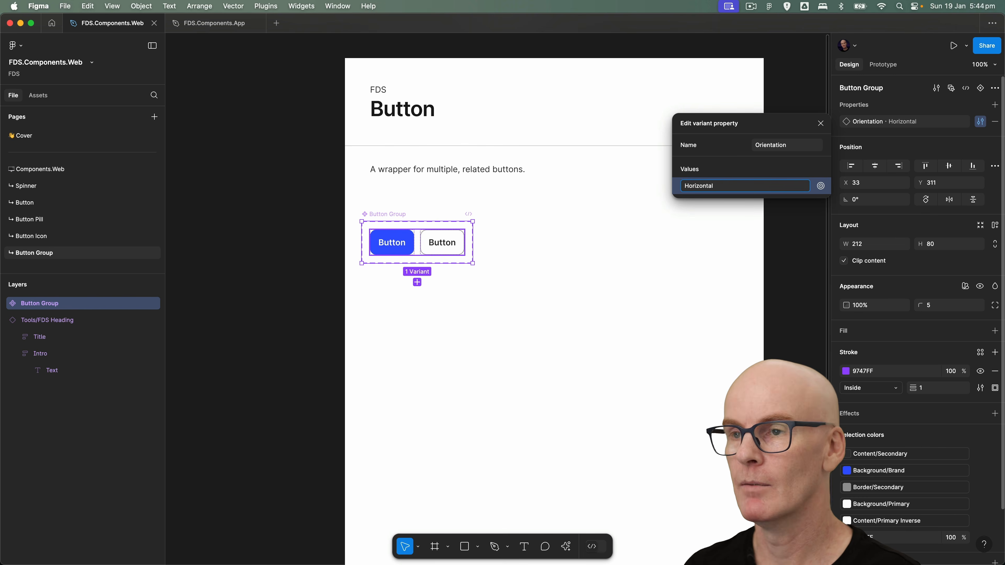
- Move the Button Group component set to X 49, Y 327 on the page
{"action": "left_click", "coordinate": [309, 215]}
{"action": "left_click", "coordinate": [372, 216]}
{"action": "key", "text": "shift+Right"}
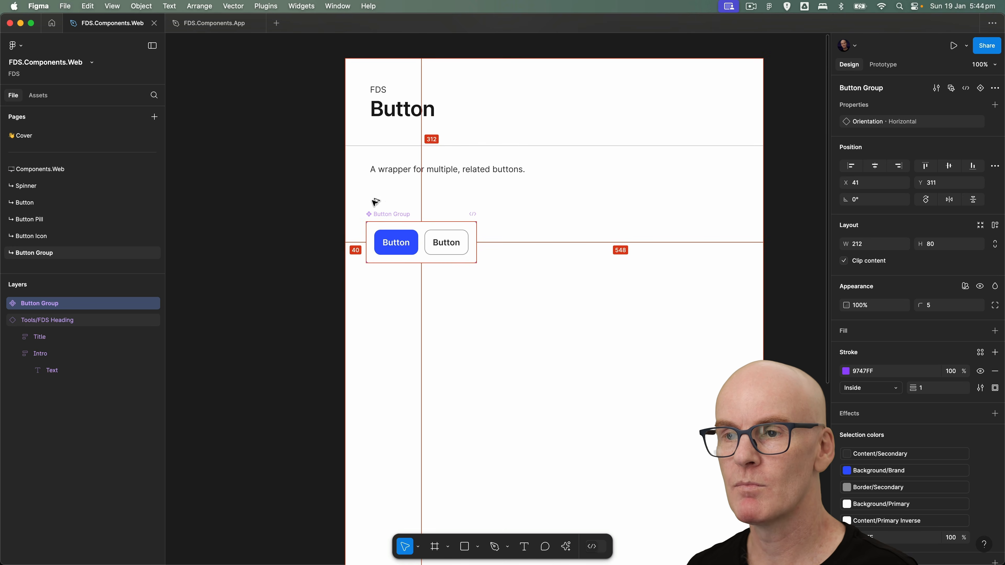
{"action": "key", "text": "shift+Right"}
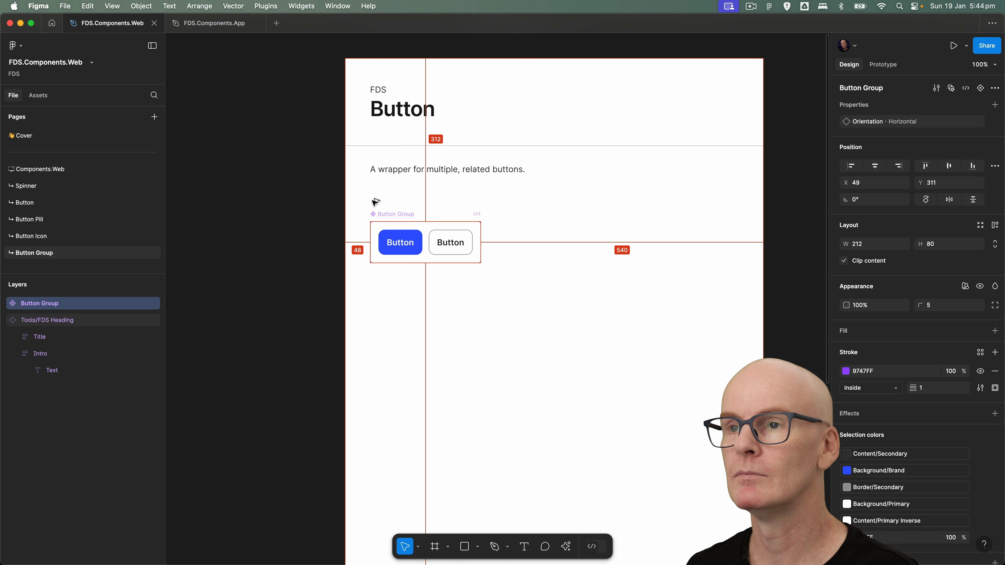
{"action": "key", "text": "shift+Down"}
{"action": "key", "text": "shift+Down"}
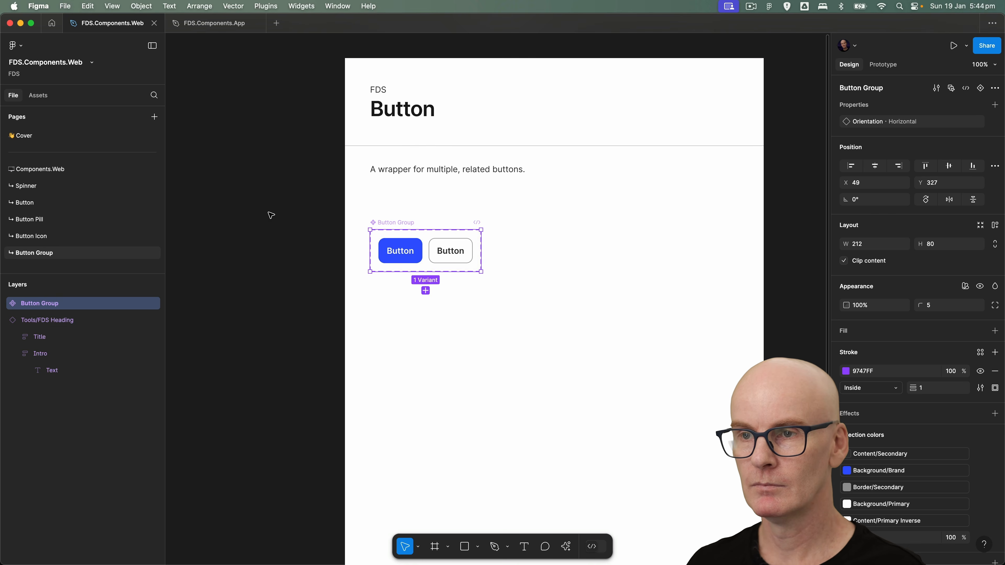
{"action": "left_click", "coordinate": [269, 215]}
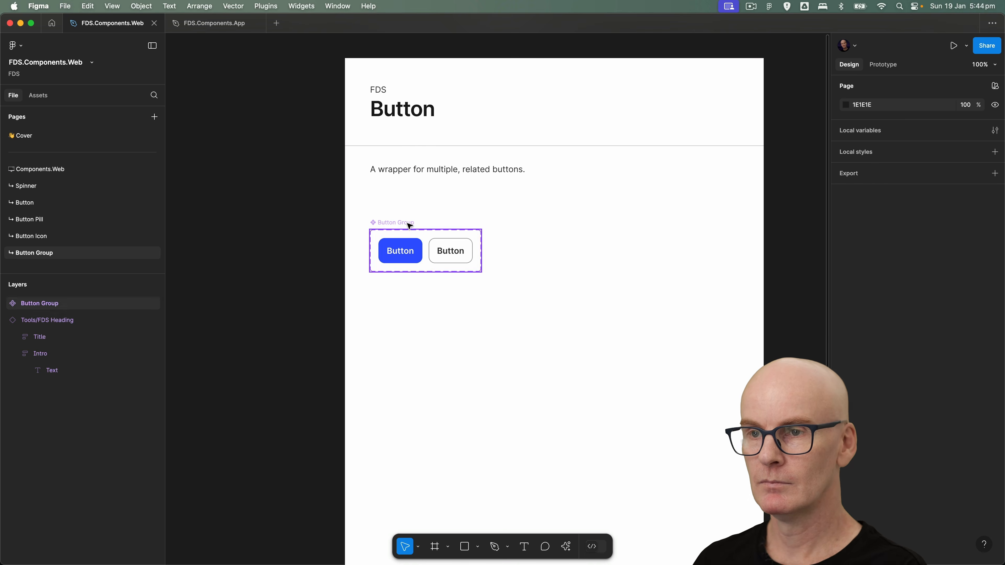
- Add a variant with the orientation Vertical to the Button Group and order it below Horizontal in the layers
{"action": "left_click", "coordinate": [420, 238]}
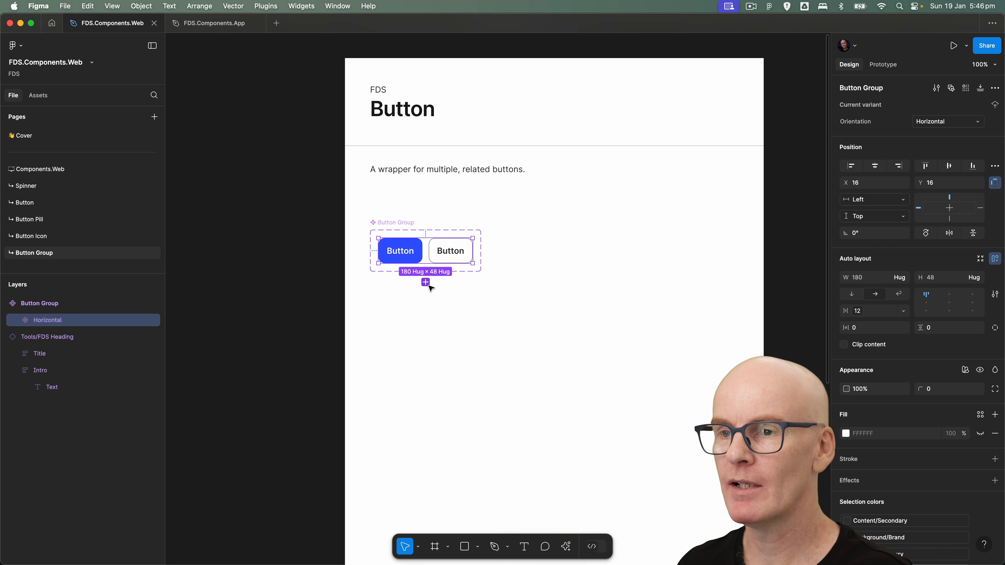
{"action": "left_click", "coordinate": [427, 284]}
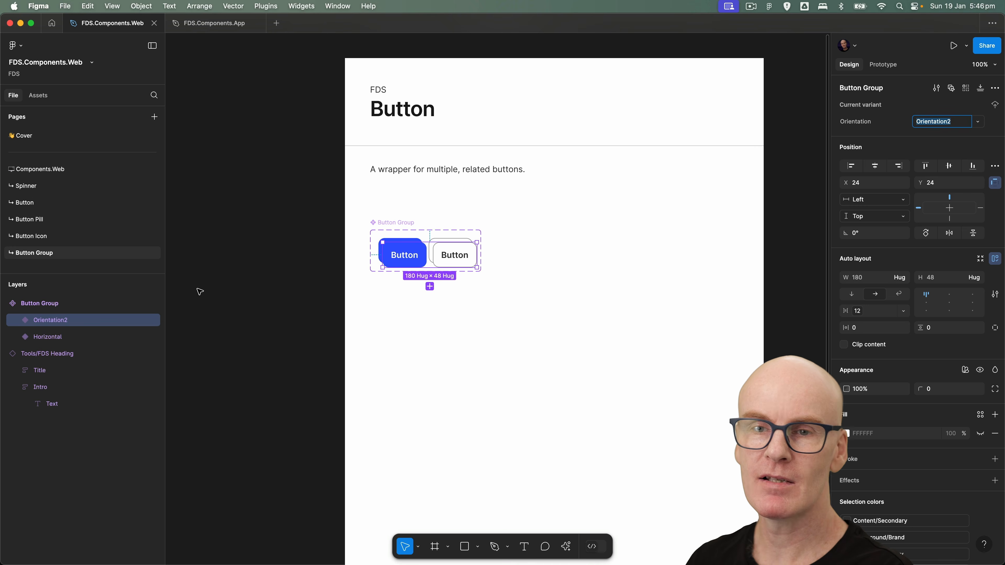
{"action": "key", "text": "super+bracketleft"}
{"action": "double_click", "coordinate": [47, 340]}
{"action": "left_click_drag", "start_coordinate": [128, 339], "coordinate": [69, 340]}
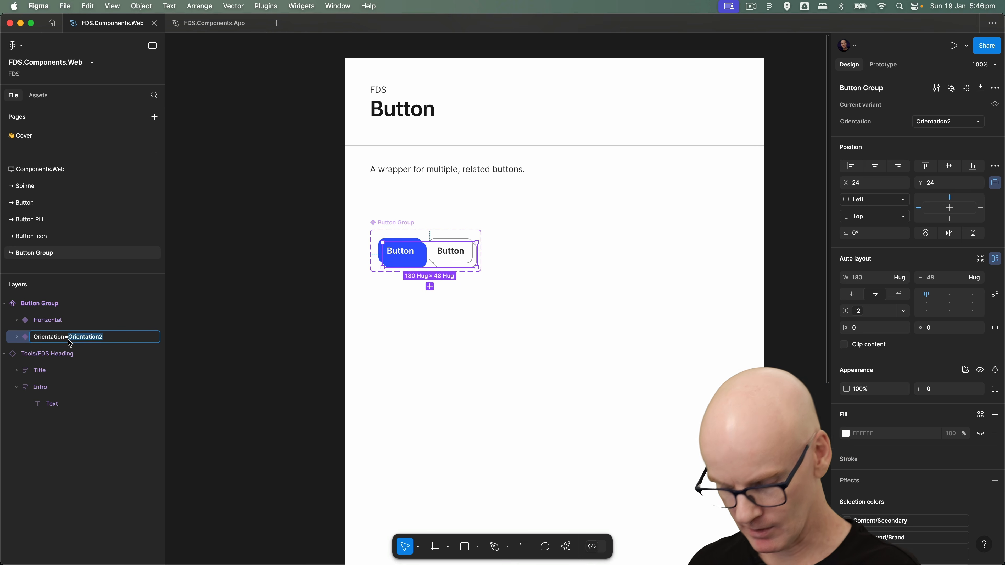
{"action": "type", "text": "Ve"}
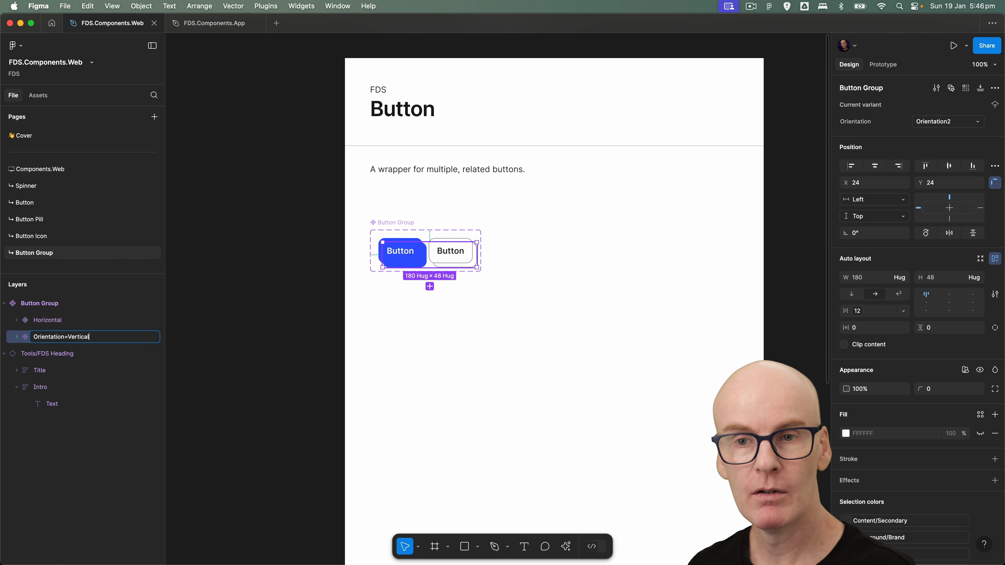
{"action": "type", "text": "rtical"}
{"action": "key", "text": "Return"}
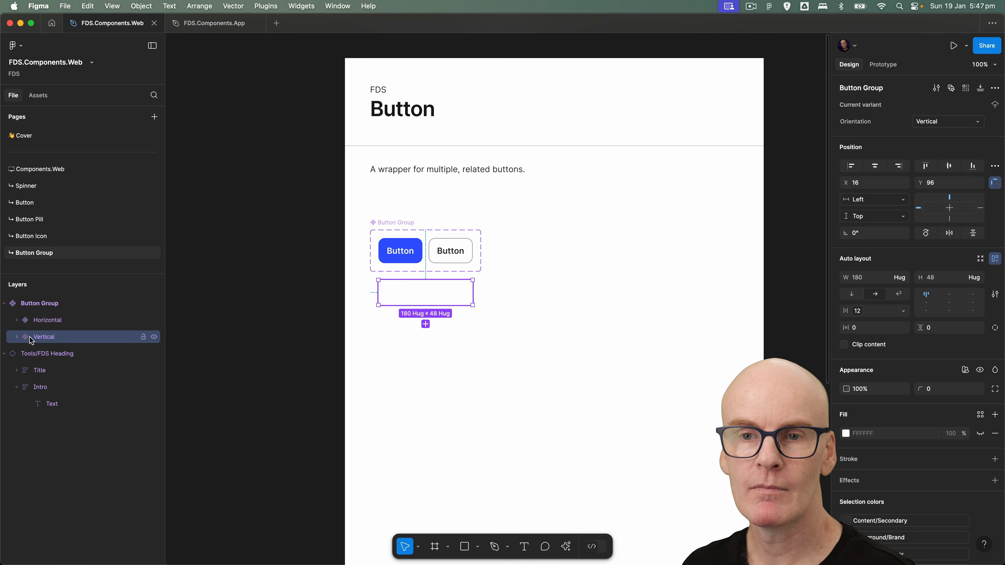
- Extend the Button Group component set downward to a height of about 352 so it encloses the Vertical variant
{"action": "left_click", "coordinate": [16, 336]}
{"action": "left_click", "coordinate": [89, 304]}
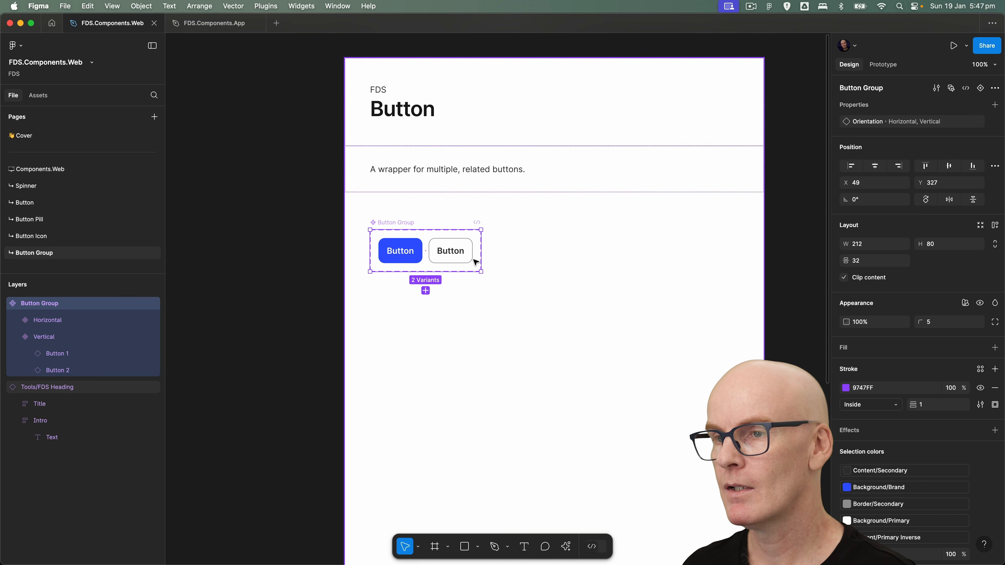
{"action": "left_click_drag", "start_coordinate": [456, 271], "coordinate": [449, 414]}
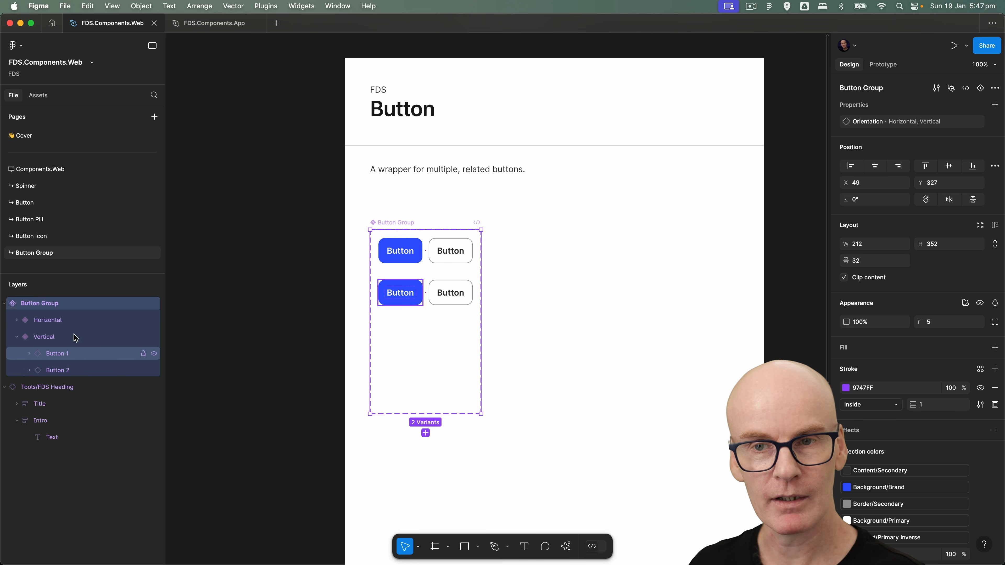
- Set the Vertical variant's auto layout direction to vertical with a gap of 8 from the space variables
{"action": "left_click", "coordinate": [95, 336]}
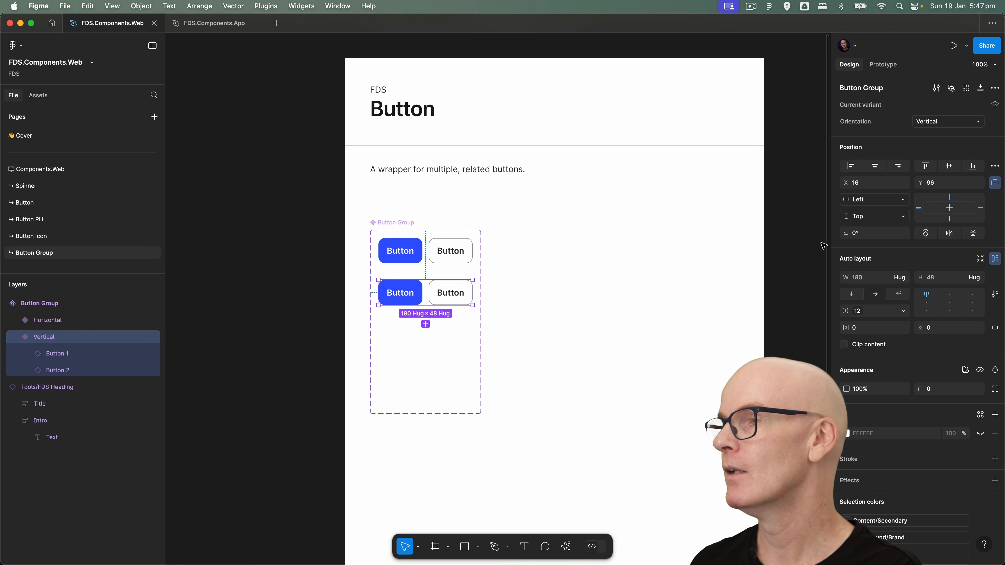
{"action": "left_click", "coordinate": [852, 295]}
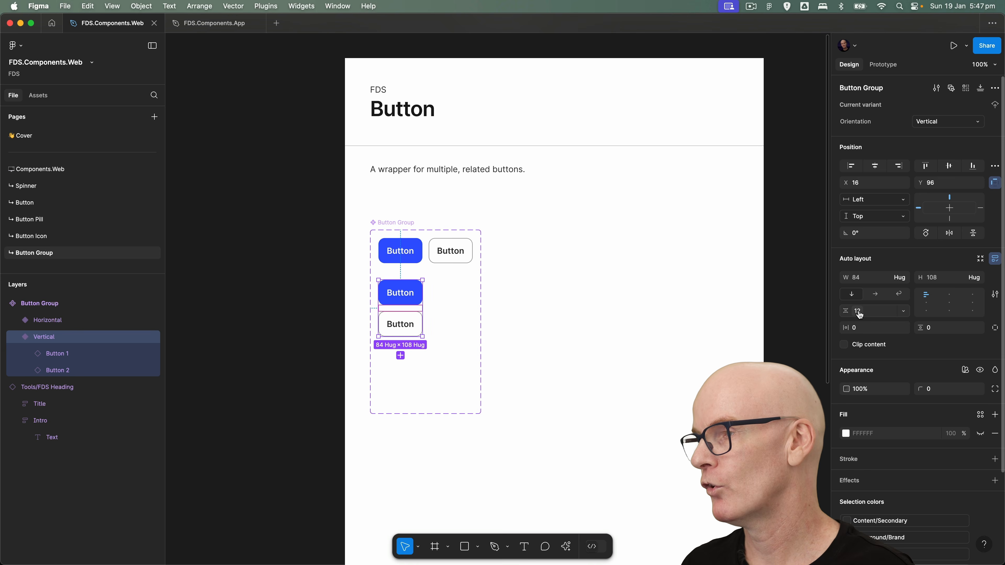
{"action": "left_click", "coordinate": [902, 311]}
{"action": "left_click", "coordinate": [951, 436]}
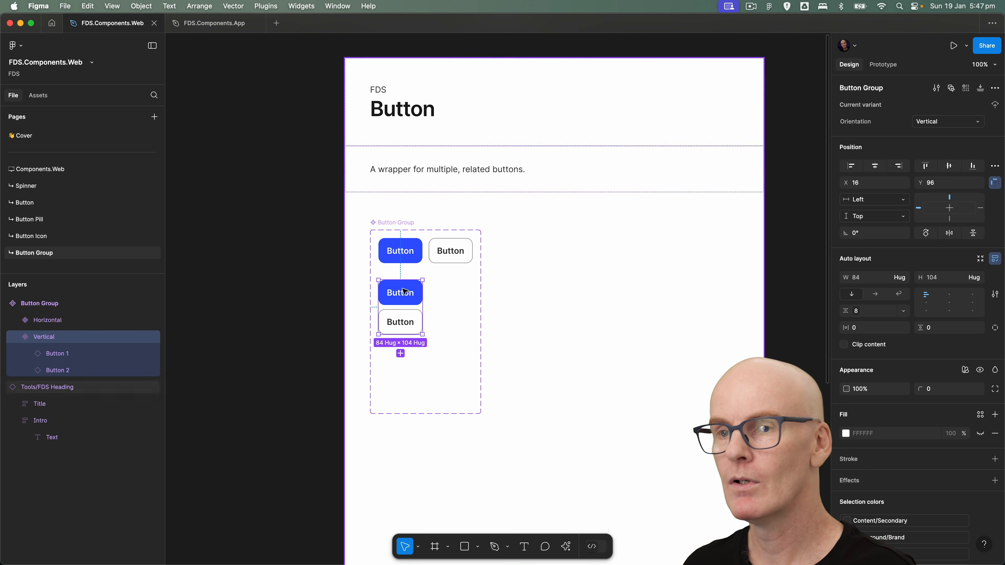
- Resize the Button Group component set to fit its two variants
{"action": "left_click", "coordinate": [378, 225]}
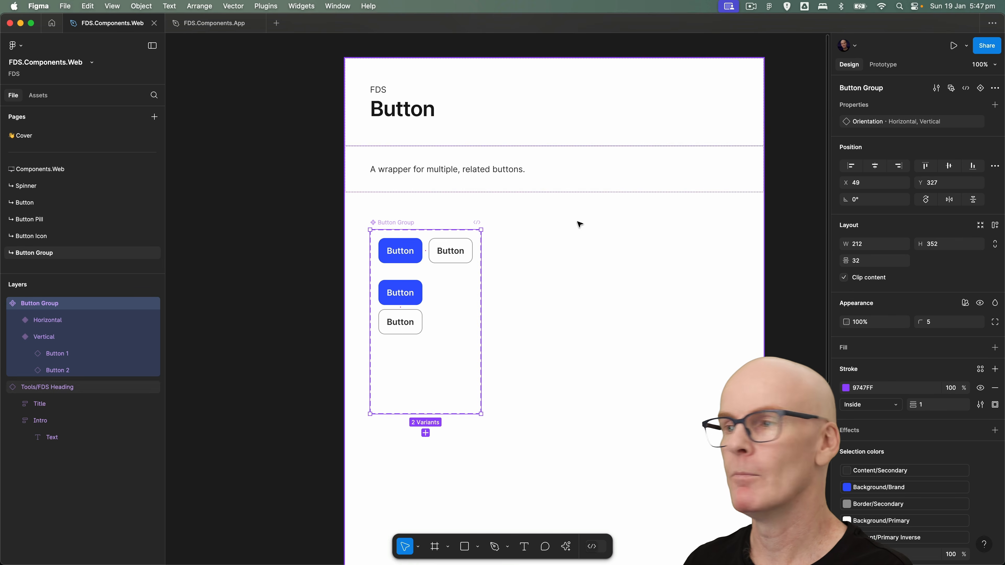
{"action": "left_click", "coordinate": [980, 226]}
{"action": "left_click", "coordinate": [389, 224]}
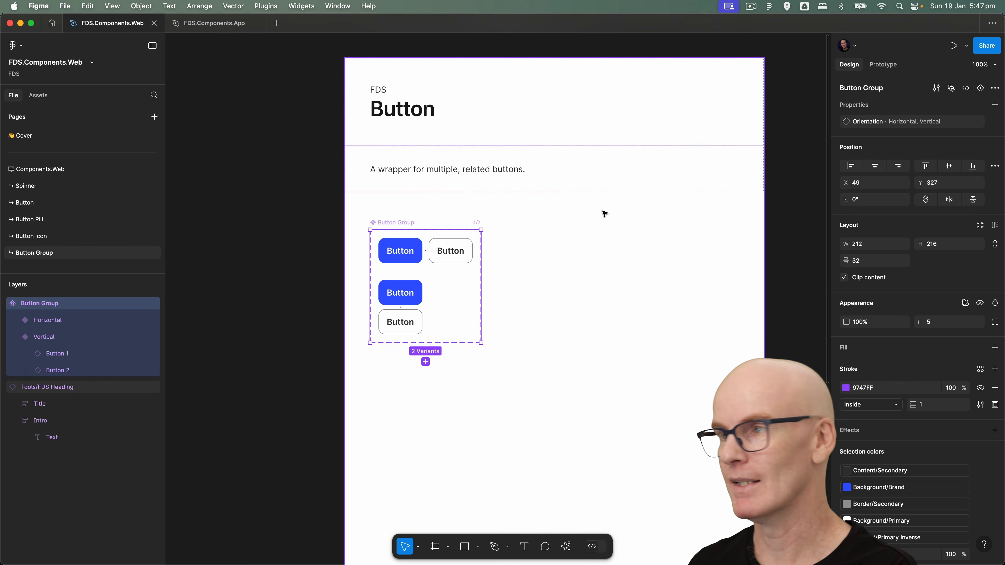
- Expose the properties of the nested instances Button 1 and Button 2 on the Button Group component set
{"action": "left_click", "coordinate": [994, 105]}
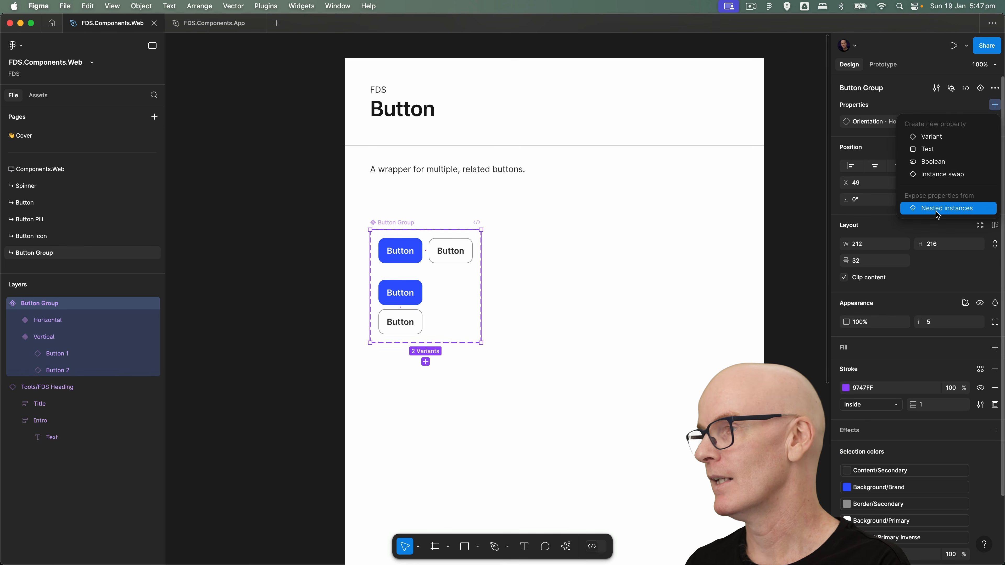
{"action": "left_click", "coordinate": [917, 210]}
{"action": "left_click", "coordinate": [692, 154]}
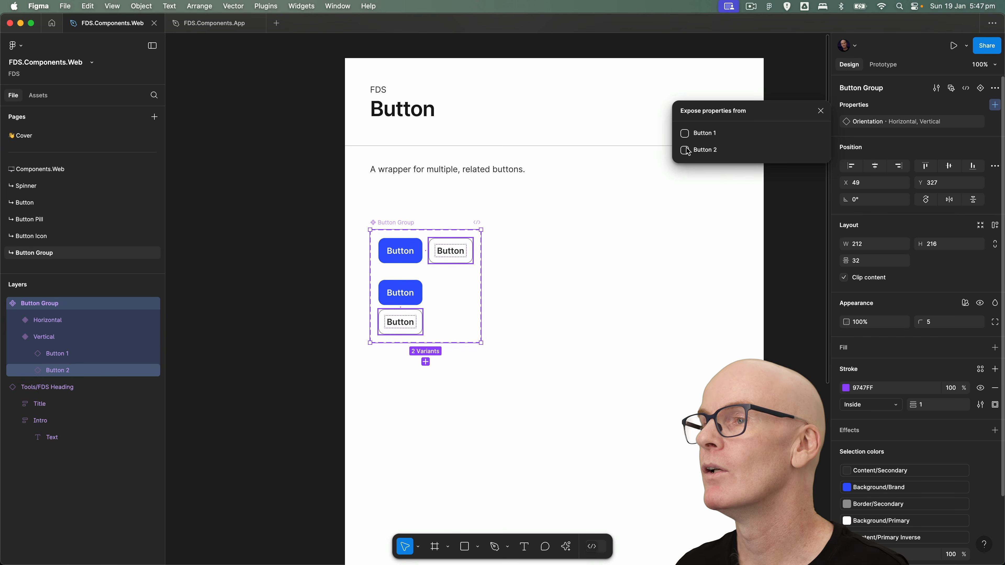
{"action": "left_click", "coordinate": [686, 133]}
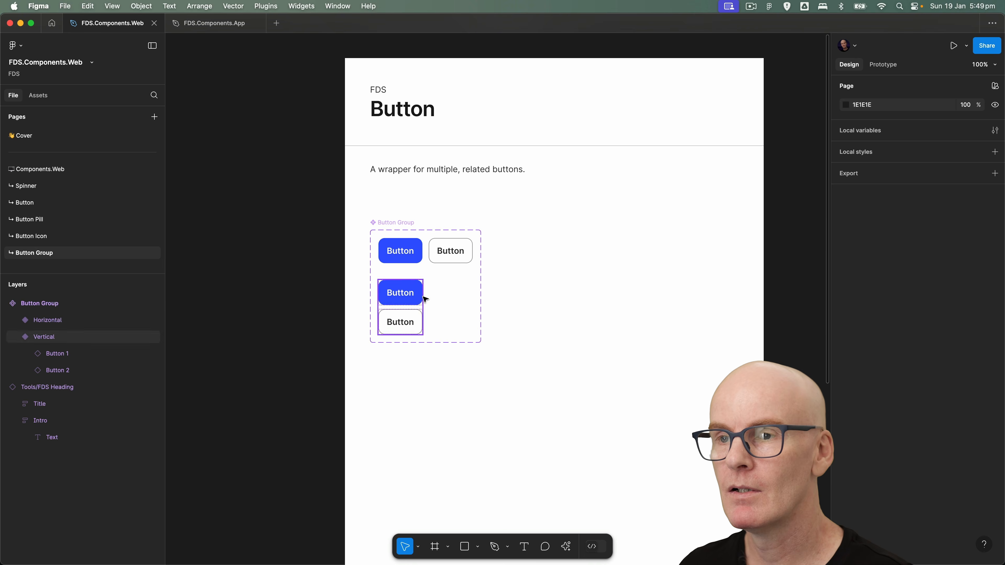
- Place a test instance of the Horizontal variant beside the component set and label its buttons "Buy now" and "Find out more"
{"action": "left_click", "coordinate": [400, 250]}
{"action": "left_click_drag", "start_coordinate": [399, 251], "coordinate": [549, 253]}
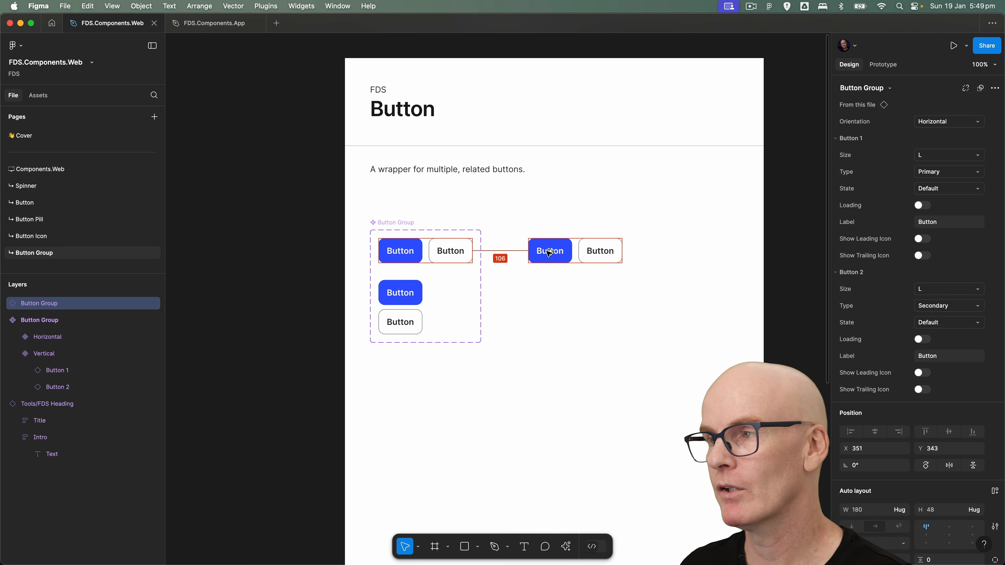
{"action": "left_click", "coordinate": [957, 227]}
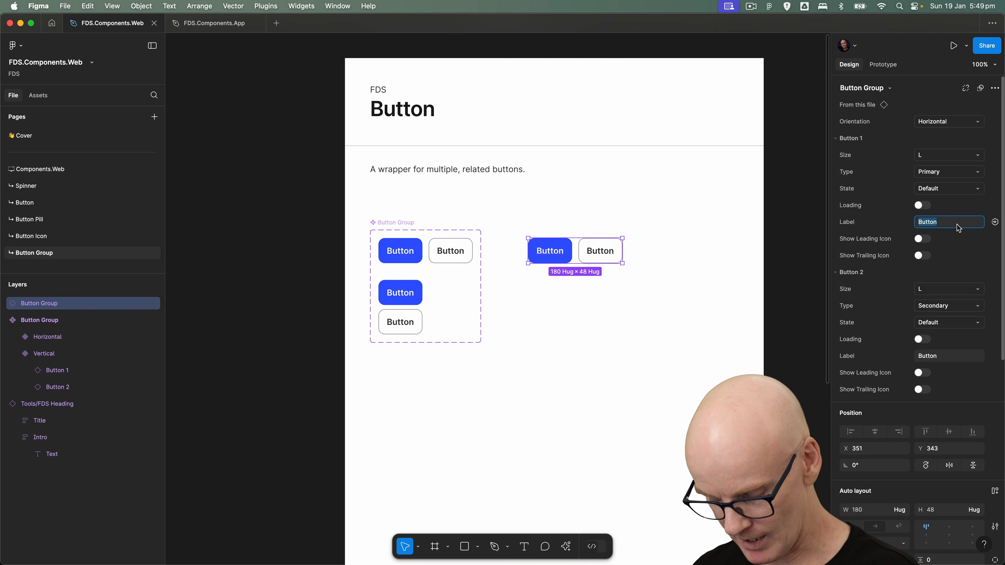
{"action": "type", "text": "Bu"}
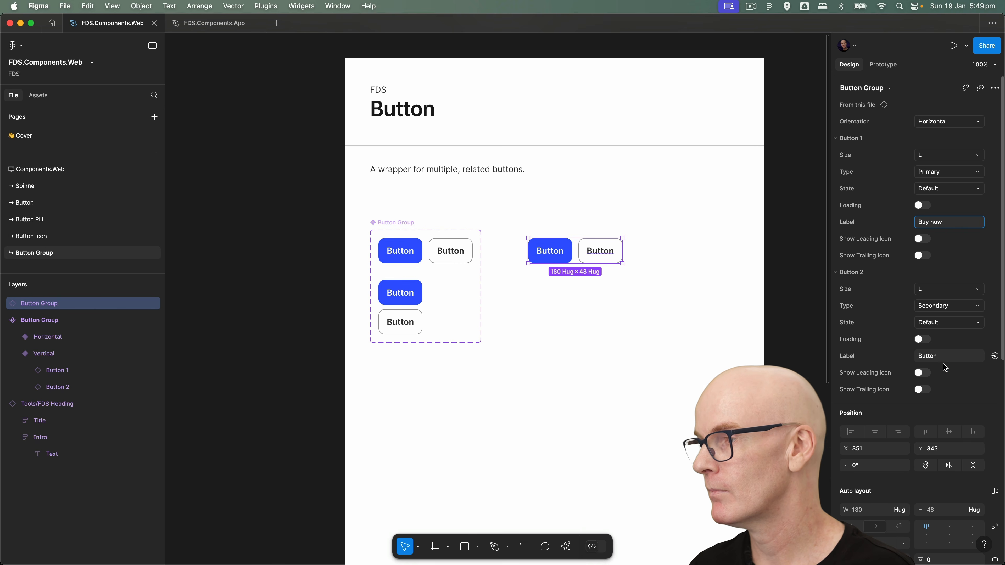
{"action": "left_click", "coordinate": [948, 356]}
{"action": "type", "text": "Find o"}
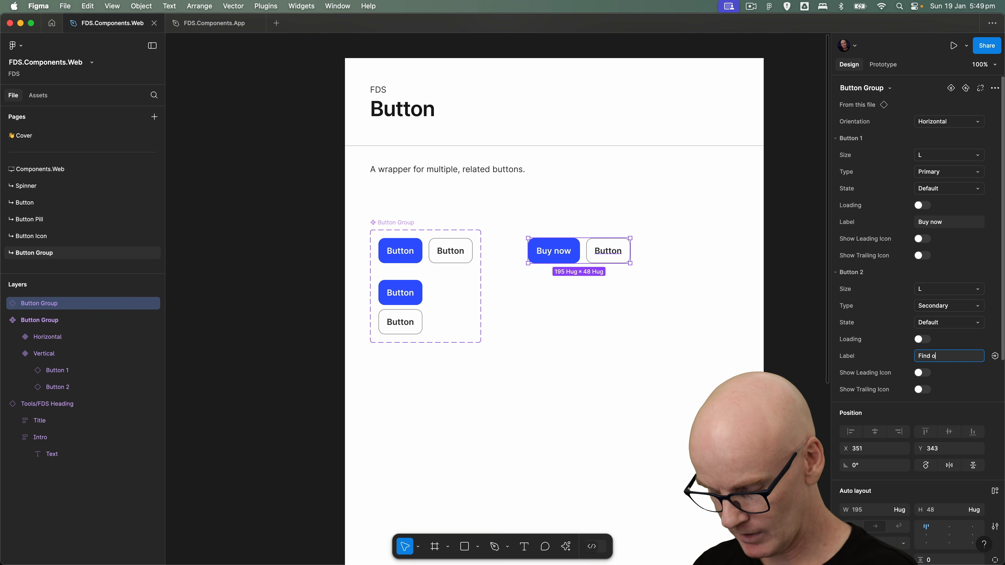
{"action": "left_click", "coordinate": [616, 308]}
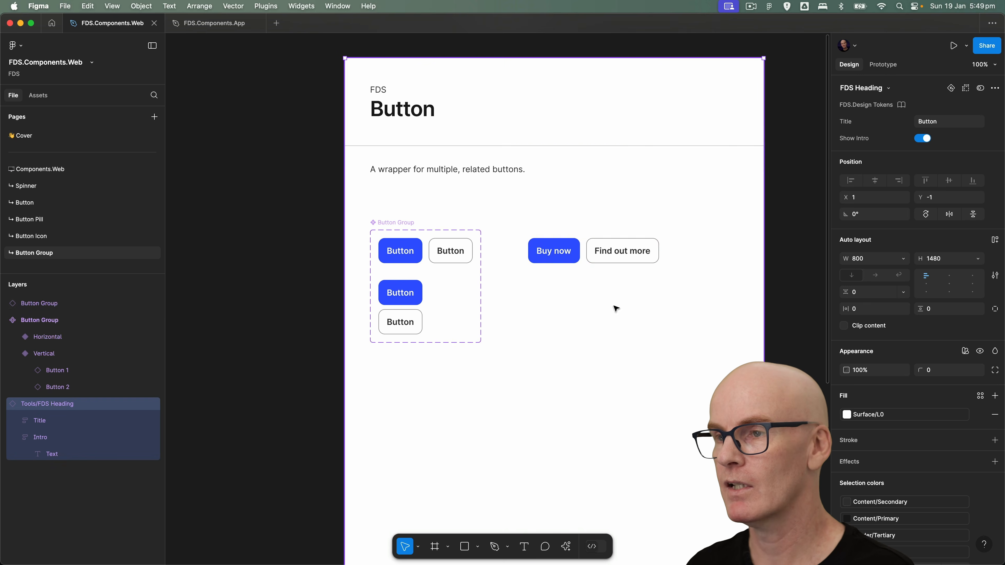
- Try the exposed types on the test instance, with Button 1 as Secondary and another type for Button 2, and delete the instance
{"action": "left_click", "coordinate": [530, 246]}
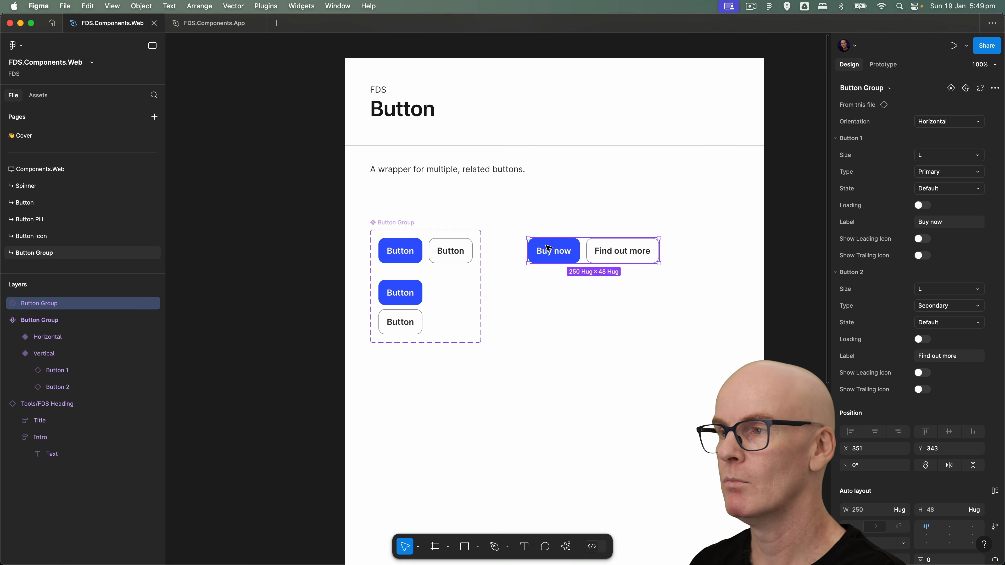
{"action": "left_click", "coordinate": [944, 172]}
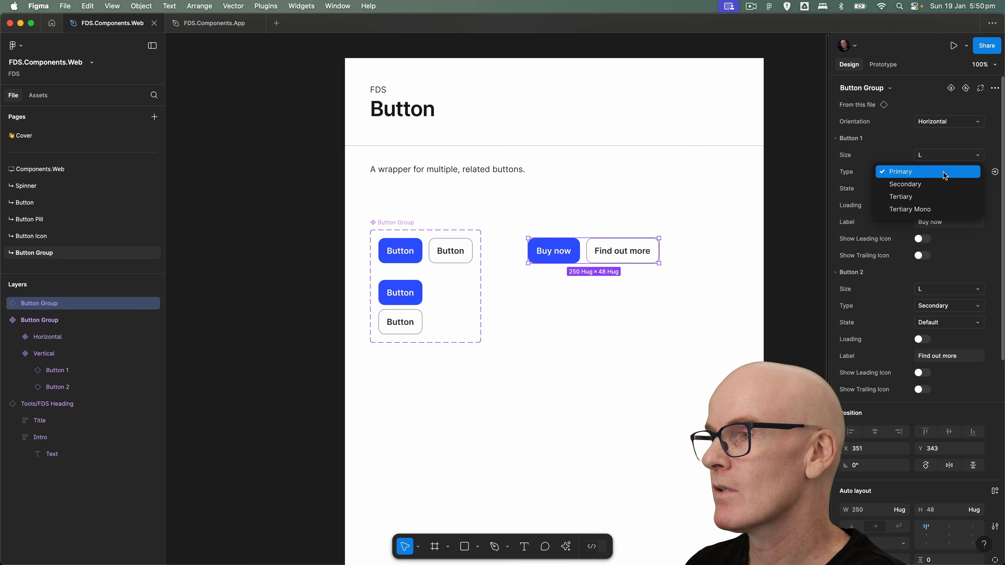
{"action": "left_click", "coordinate": [920, 186]}
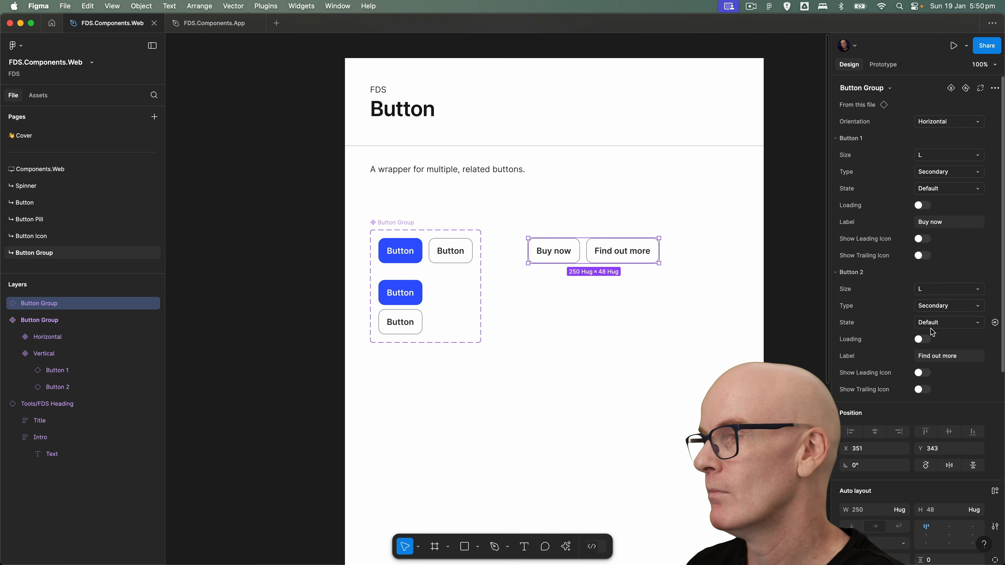
{"action": "left_click", "coordinate": [943, 309]}
{"action": "left_click", "coordinate": [932, 316]}
{"action": "left_click", "coordinate": [761, 258]}
{"action": "key", "text": "Escape"}
{"action": "left_click", "coordinate": [574, 249]}
{"action": "key", "text": "Delete"}
- Change the page heading's title text to "Button Group"
{"action": "double_click", "coordinate": [394, 116]}
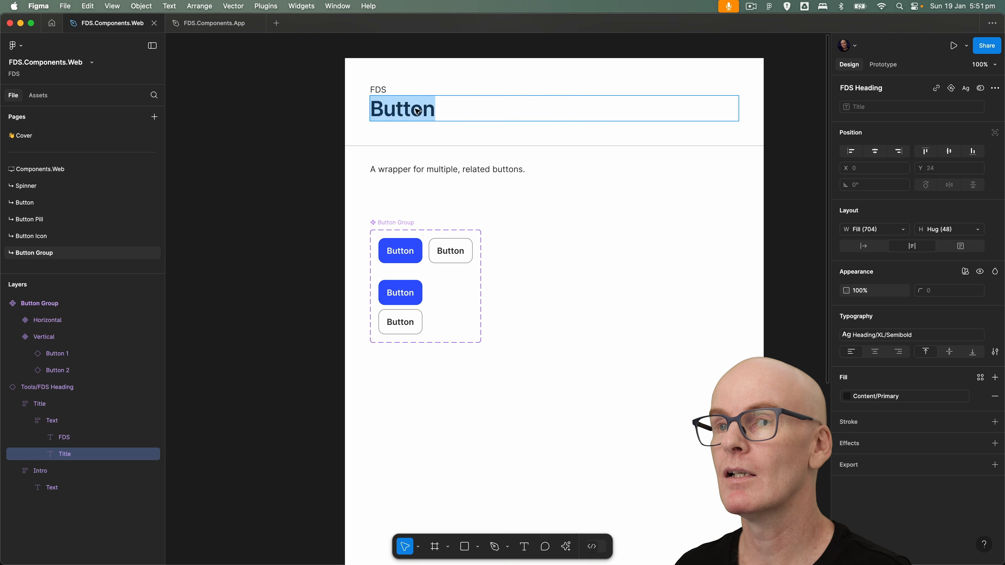
{"action": "left_click", "coordinate": [464, 108]}
{"action": "type", "text": "Group"}
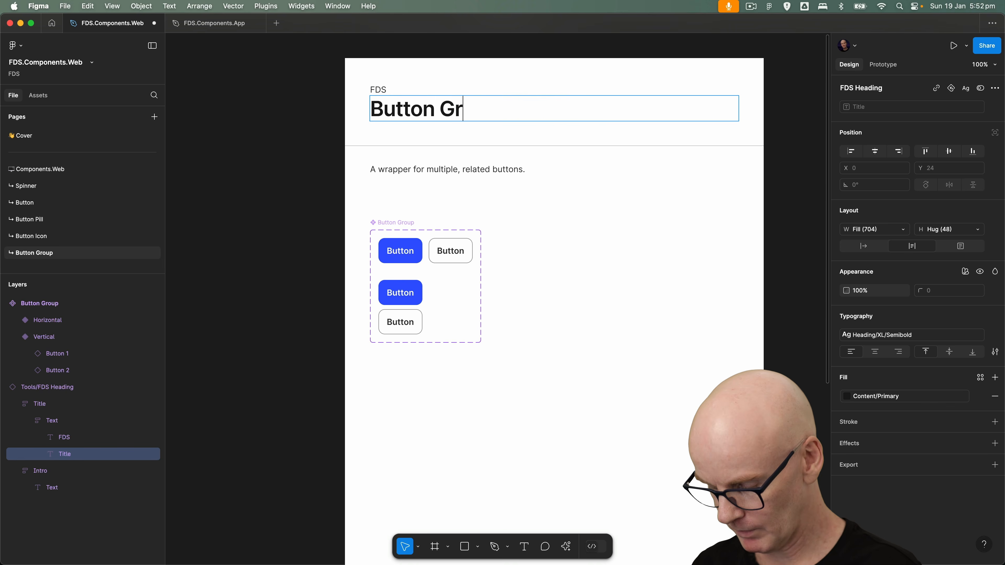
{"action": "left_click", "coordinate": [264, 122]}
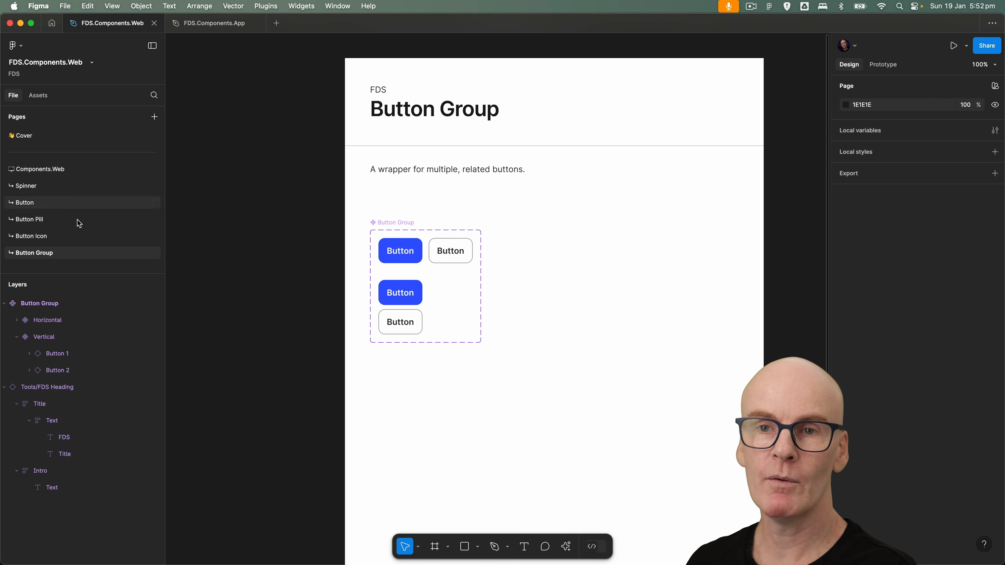
- Duplicate the Button Group page and name the copy "Button Group Pill"
{"action": "right_click", "coordinate": [44, 253]}
{"action": "left_click", "coordinate": [79, 294]}
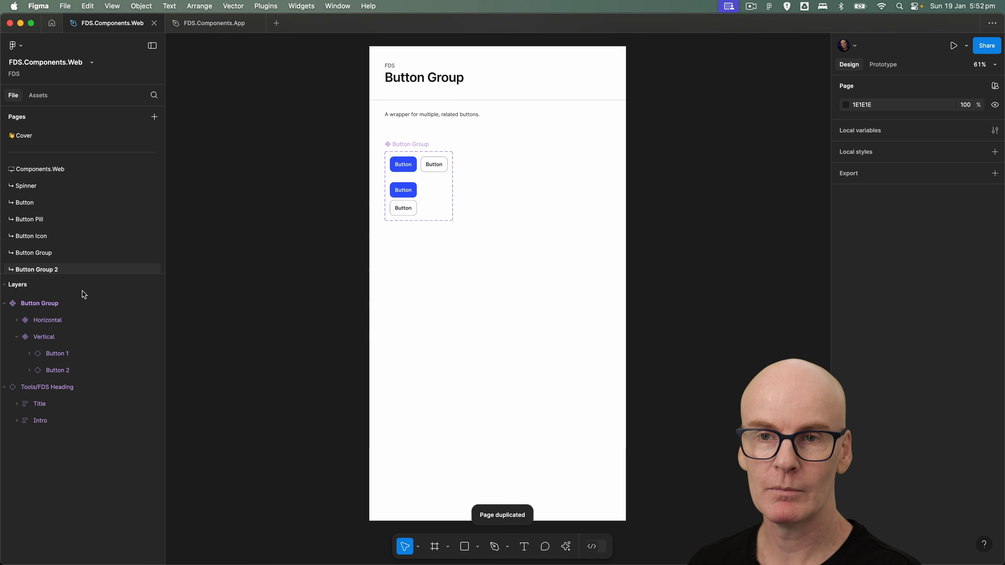
{"action": "double_click", "coordinate": [55, 271]}
{"action": "key", "text": "BackSpace"}
{"action": "key", "text": "BackSpace"}
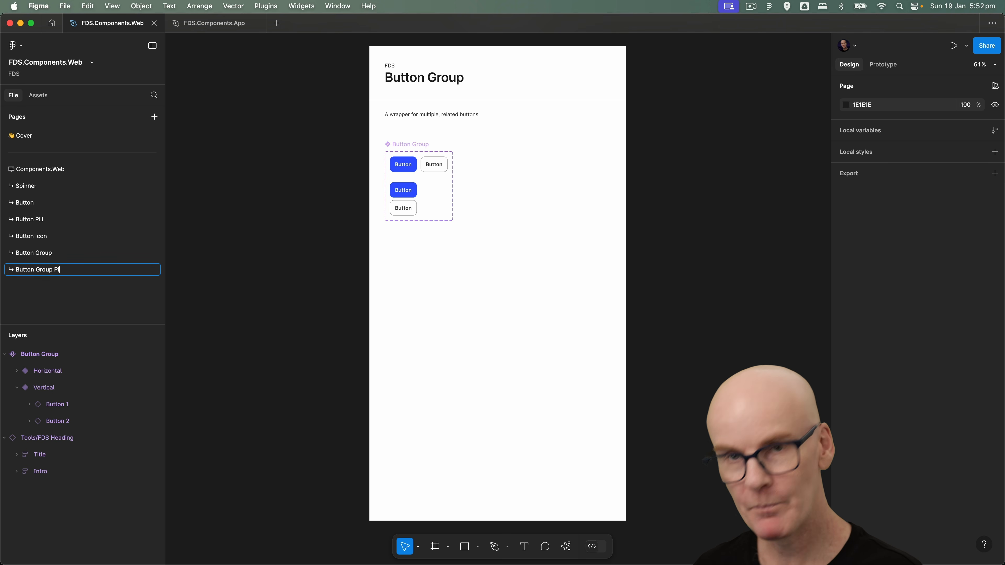
{"action": "key", "text": "Return"}
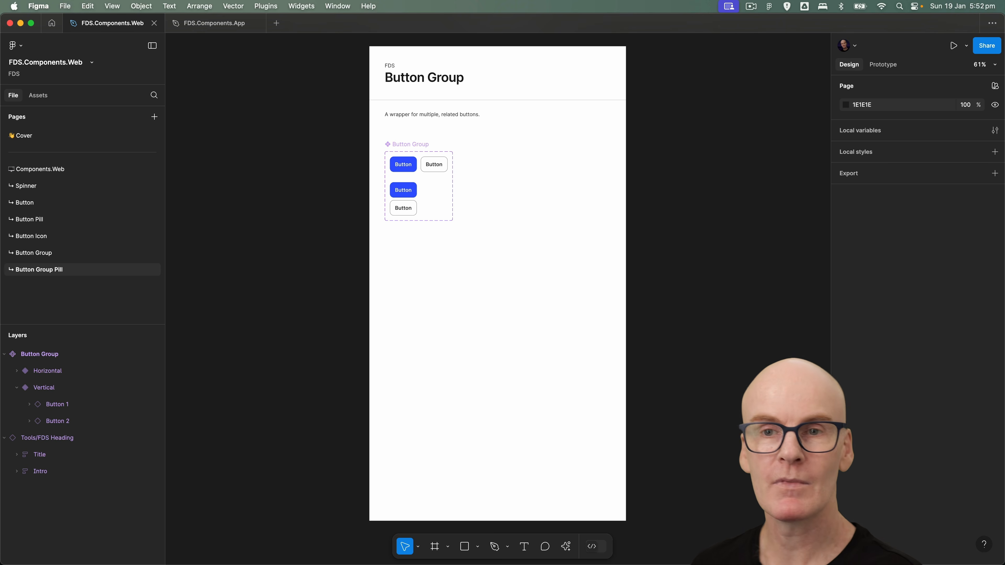
- Delete the copied Button Group component set and change the page heading's title text to "Button Group Pill"
{"action": "left_click", "coordinate": [410, 165]}
{"action": "key", "text": "Delete"}
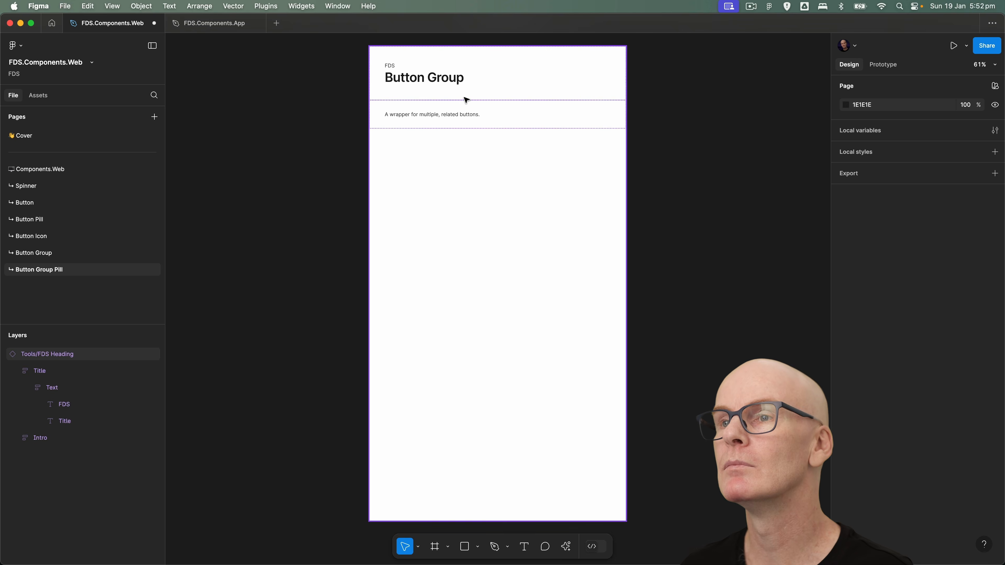
{"action": "double_click", "coordinate": [460, 78]}
{"action": "double_click", "coordinate": [471, 75]}
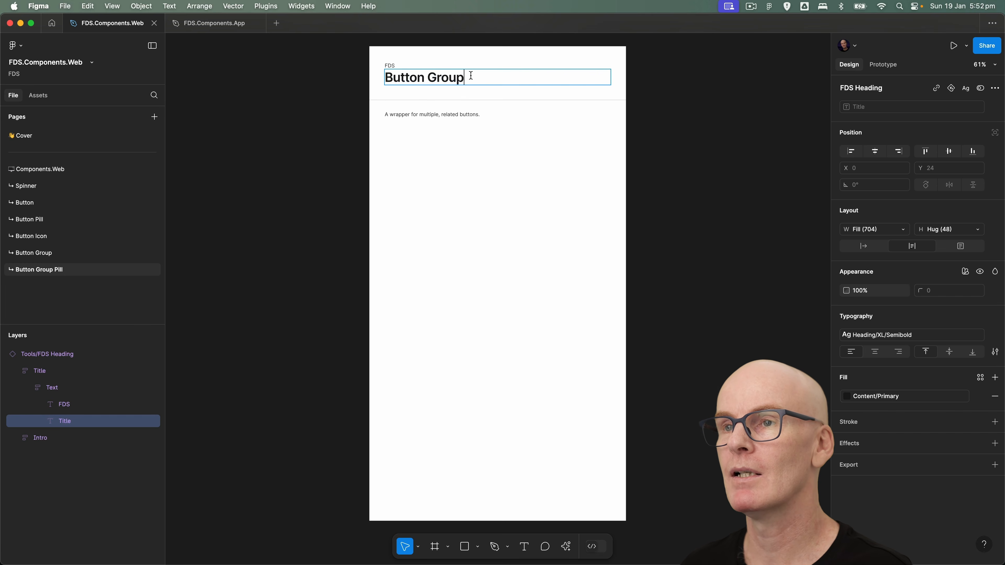
{"action": "type", "text": "Pill"}
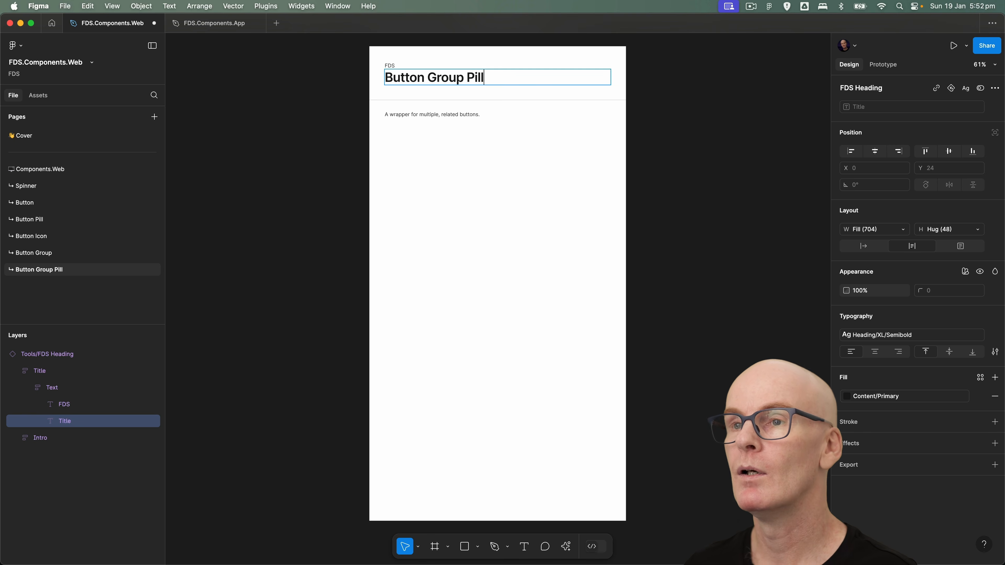
{"action": "left_click", "coordinate": [281, 137]}
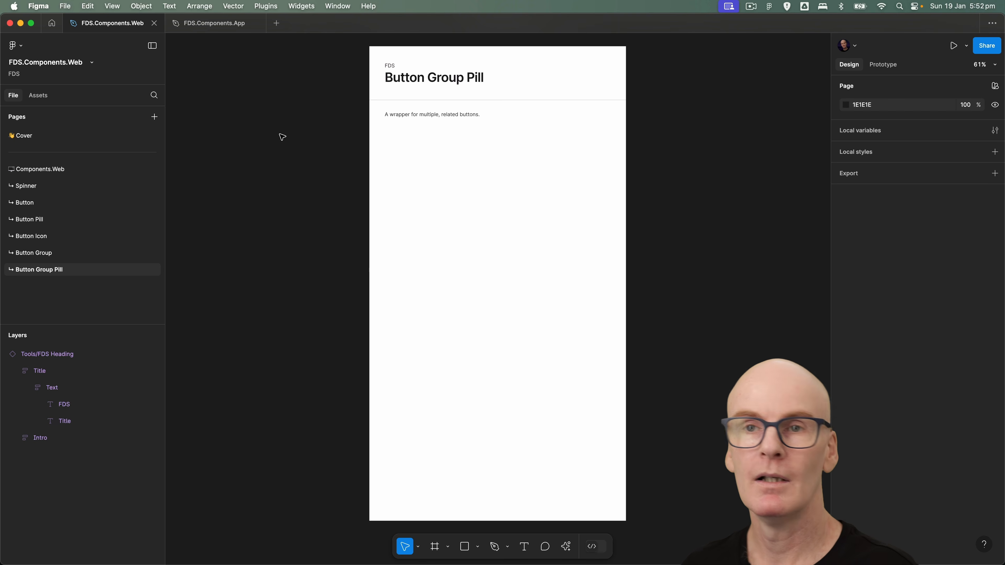
- Place an instance of the local Button Pill component on the page below the intro text
{"action": "left_click", "coordinate": [33, 96]}
{"action": "left_click", "coordinate": [11, 134]}
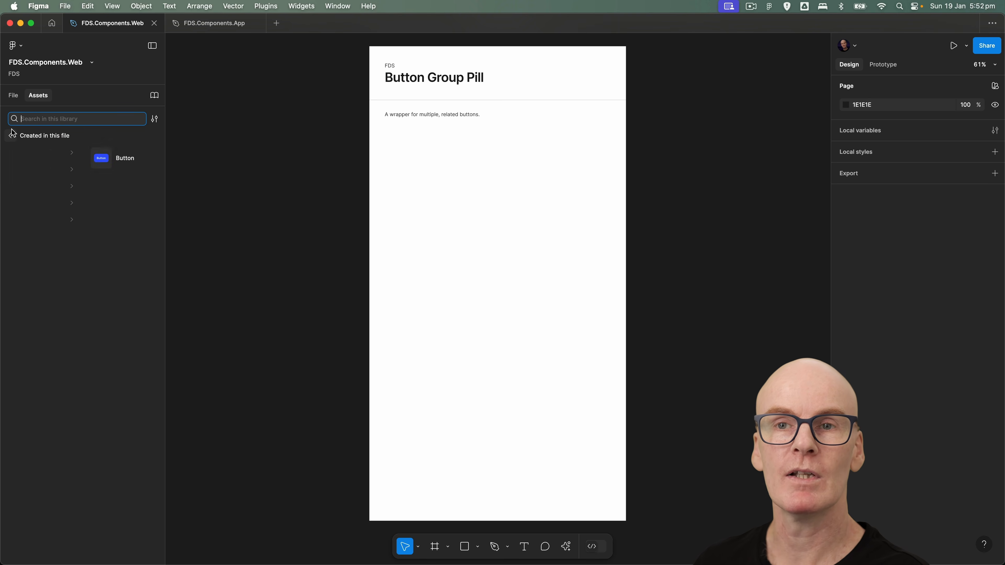
{"action": "left_click", "coordinate": [54, 204]}
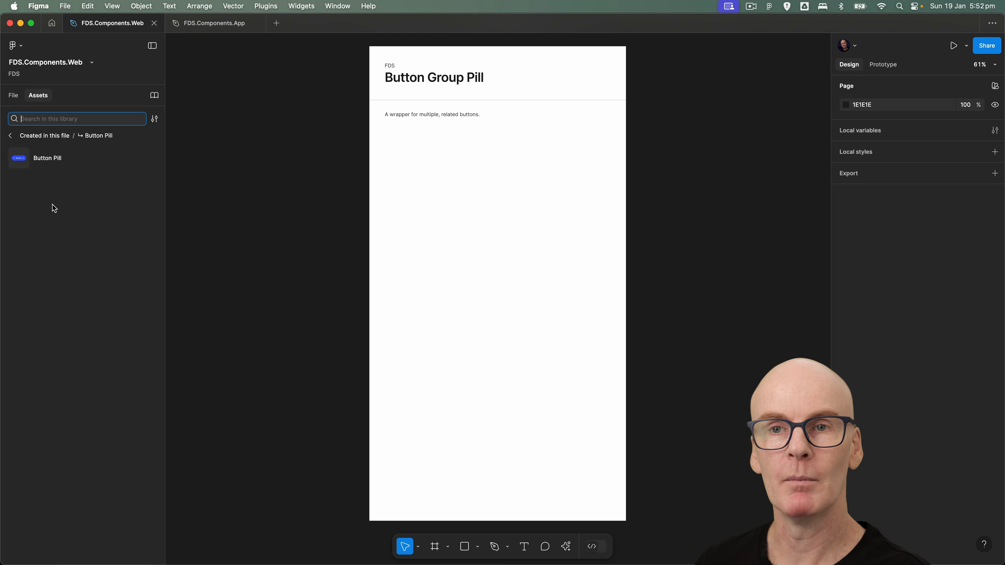
{"action": "left_click_drag", "start_coordinate": [34, 158], "coordinate": [414, 159]}
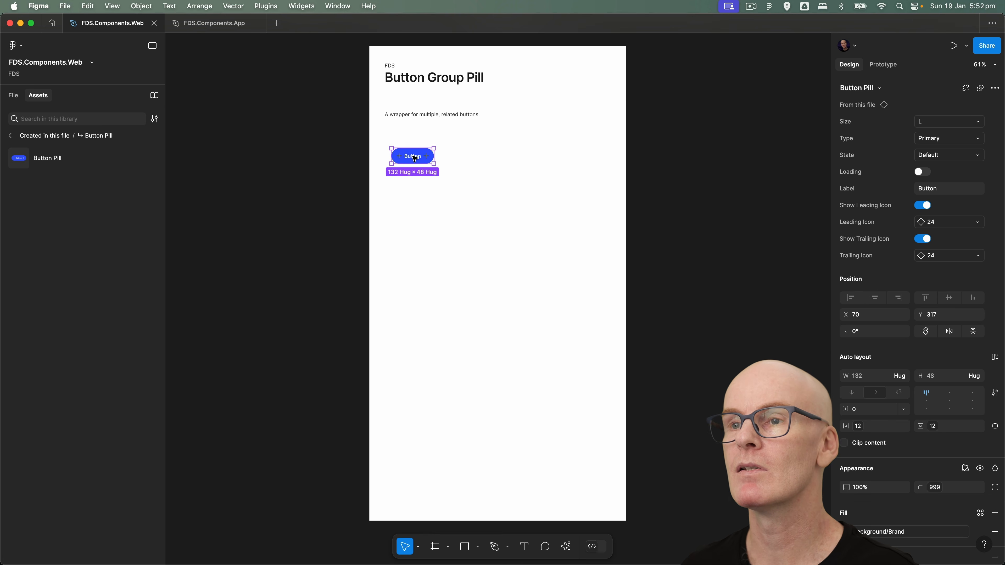
- Nudge the Button Pill instance into line with the heading text, at X 49 and Y 327
{"action": "key", "text": "shift+Left"}
{"action": "key", "text": "shift+Left"}
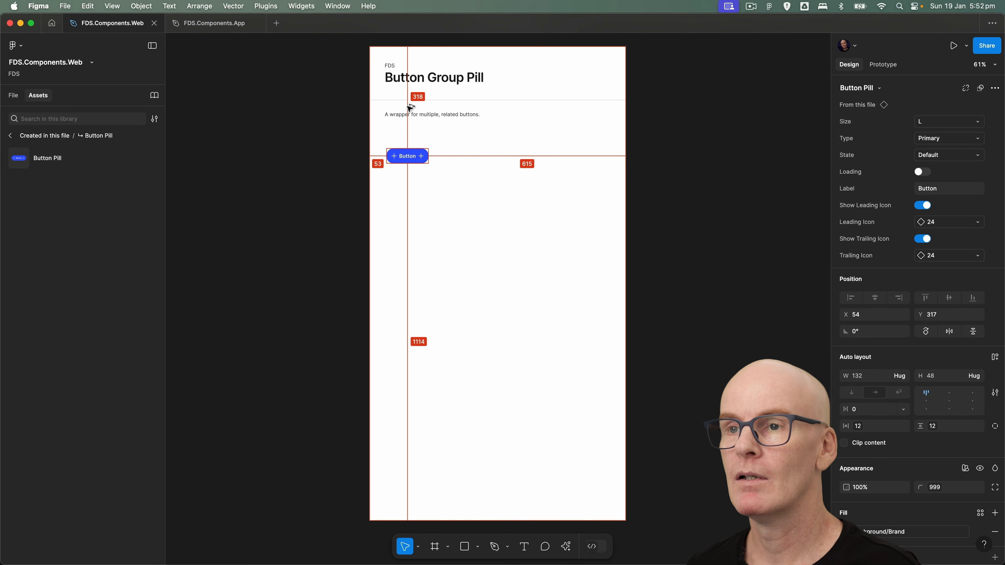
{"action": "key", "text": "Down"}
{"action": "key", "text": "Down"}
{"action": "key", "text": "Down"}
{"action": "key", "text": "Down"}
{"action": "key", "text": "Down"}
{"action": "key", "text": "Down"}
{"action": "key", "text": "Down"}
{"action": "key", "text": "Down"}
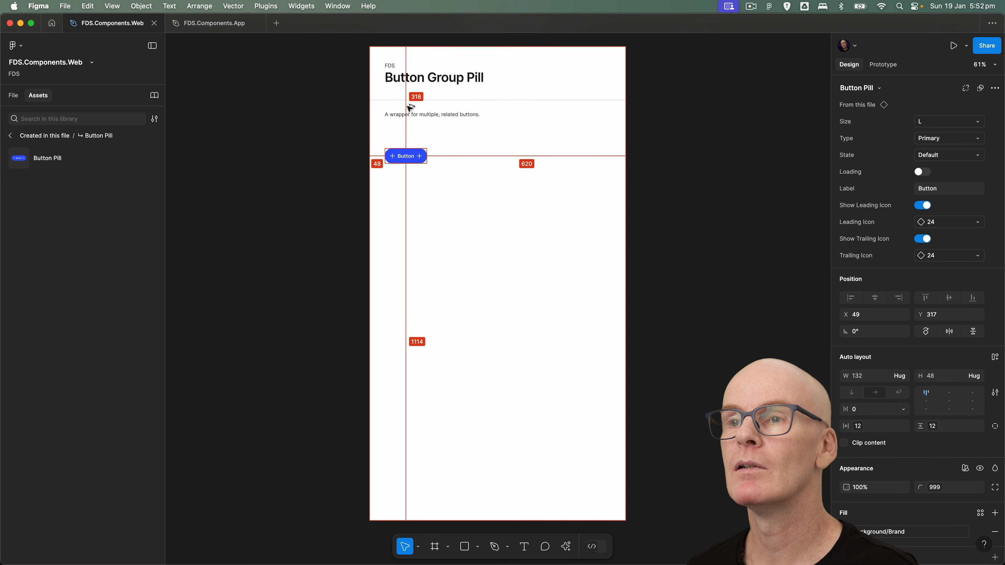
{"action": "key", "text": "Left"}
{"action": "key", "text": "Down"}
{"action": "key", "text": "Down"}
{"action": "left_click", "coordinate": [426, 189]}
{"action": "left_click_drag", "start_coordinate": [429, 175], "coordinate": [384, 150]}
{"action": "key", "text": "shift+2"}
{"action": "scroll", "coordinate": [405, 183], "scroll_direction": "right", "scroll_amount": 5}
{"action": "scroll", "coordinate": [405, 183], "scroll_direction": "down", "scroll_amount": 3}
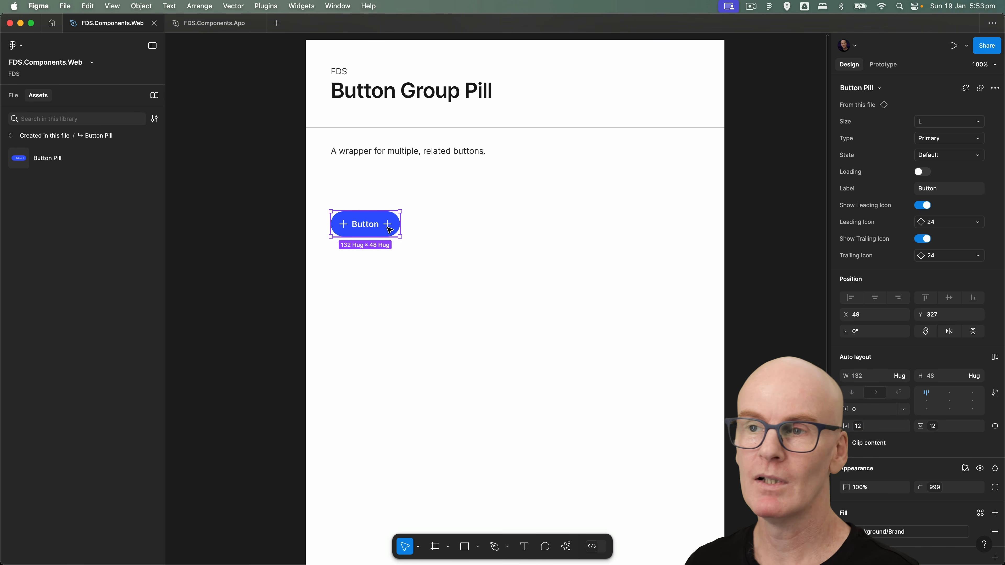
- Go to the instance's main component and hide the leading and trailing icons in the large primary default Button Pill variant
{"action": "left_click", "coordinate": [864, 104]}
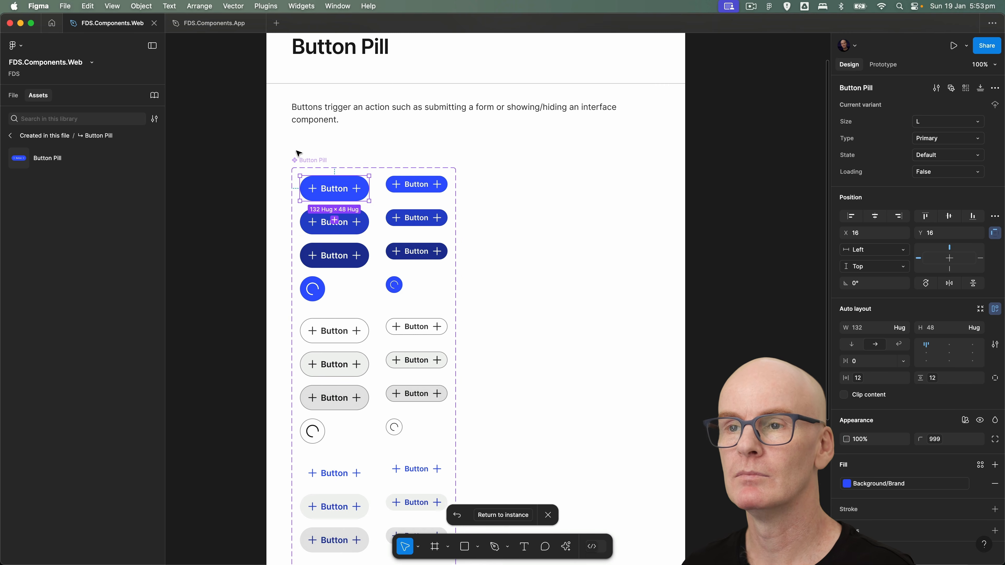
{"action": "left_click", "coordinate": [310, 190]}
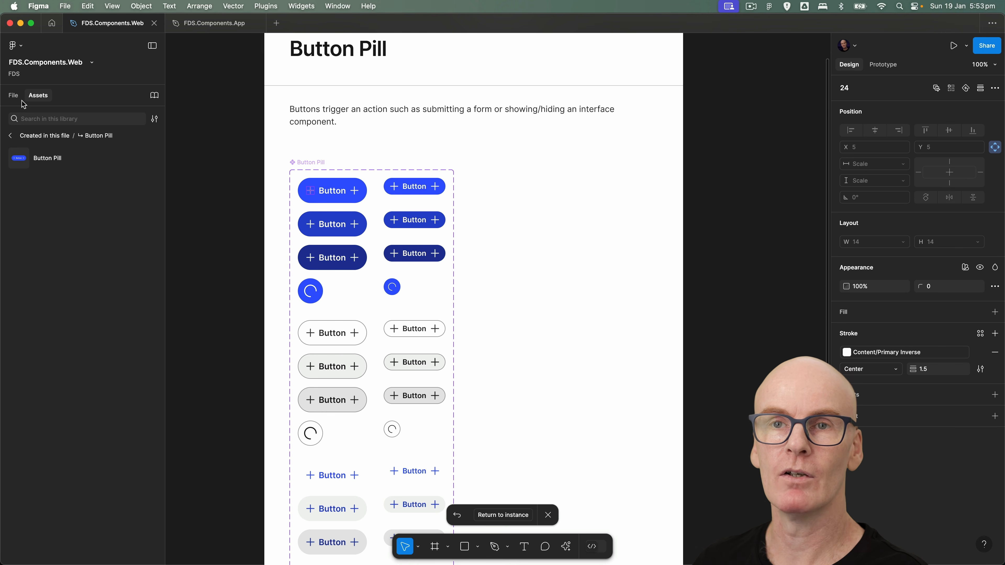
{"action": "left_click", "coordinate": [14, 96]}
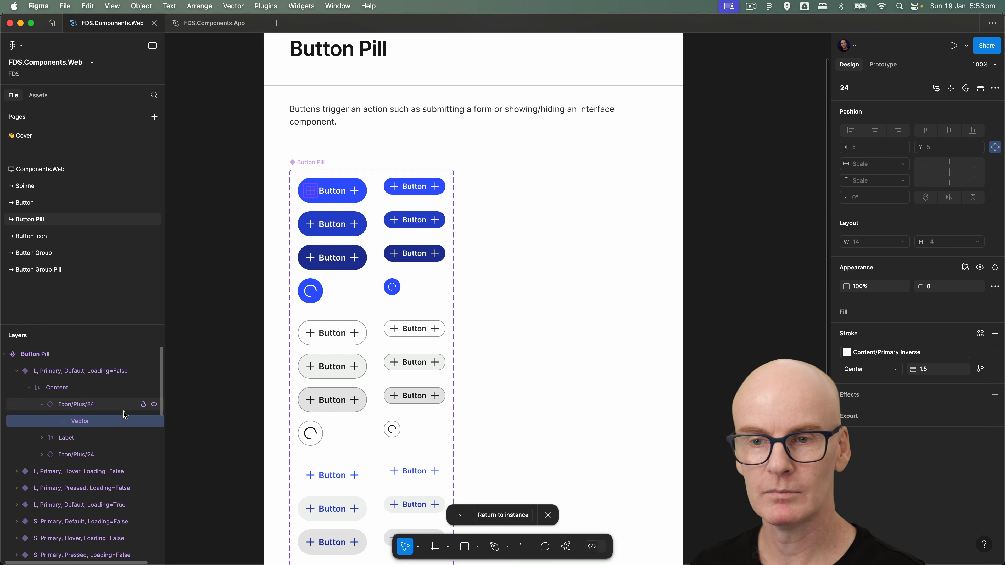
{"action": "left_click", "coordinate": [118, 405]}
{"action": "left_click", "coordinate": [154, 404]}
{"action": "left_click", "coordinate": [154, 454]}
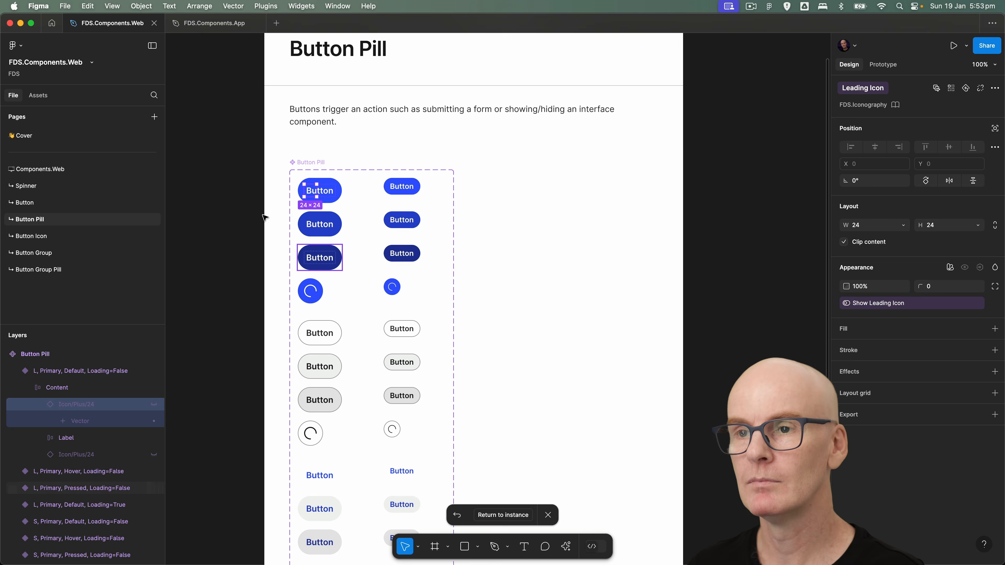
{"action": "left_click", "coordinate": [265, 218]}
- Move all size S Button Pill variants closer to the large ones, to X 132
{"action": "key", "text": "minus"}
{"action": "scroll", "coordinate": [376, 255], "scroll_direction": "right", "scroll_amount": 2}
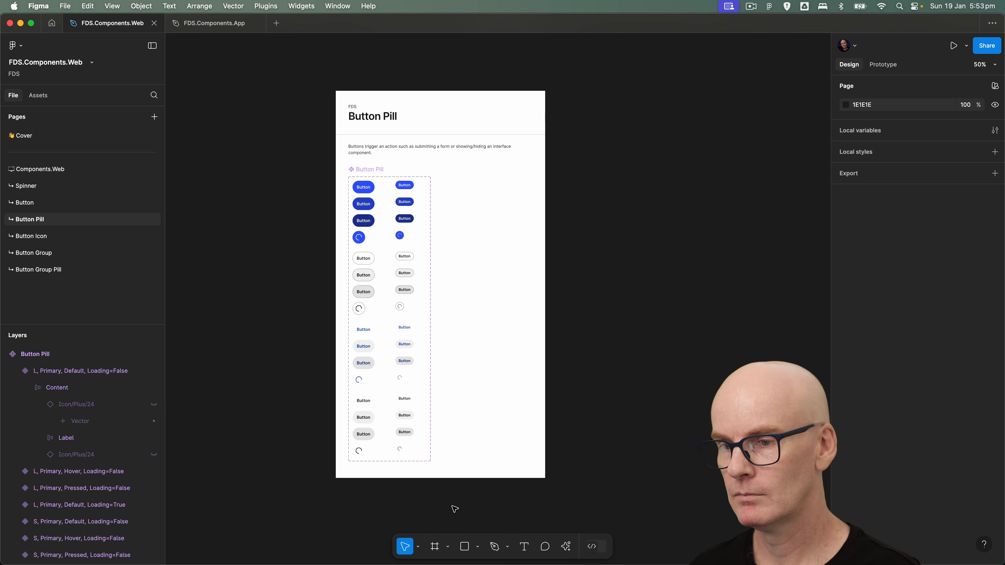
{"action": "left_click_drag", "start_coordinate": [493, 514], "coordinate": [375, 188]}
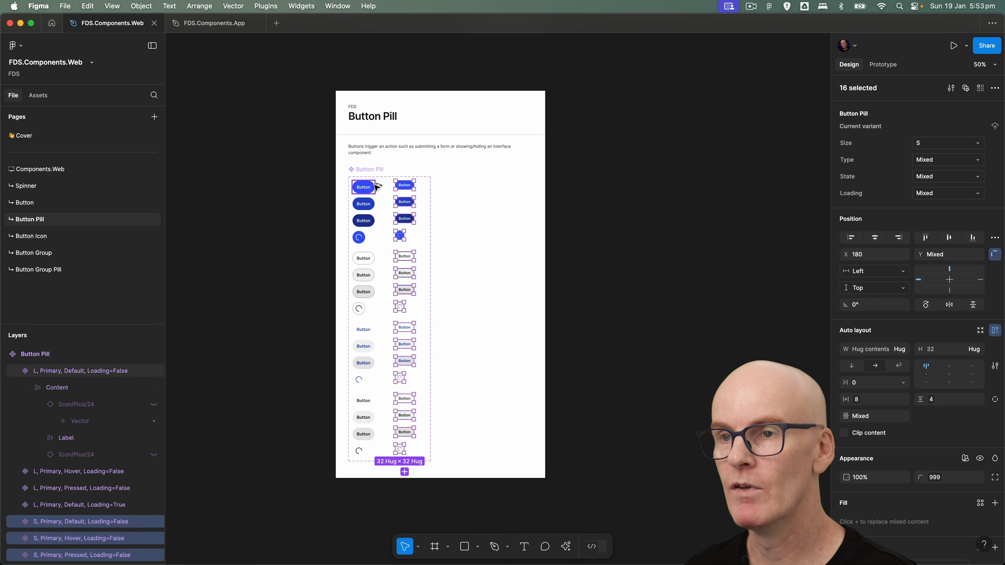
{"action": "key", "text": "Left"}
{"action": "key", "text": "Left"}
{"action": "key", "text": "Left"}
{"action": "key", "text": "Left"}
{"action": "key", "text": "Left"}
{"action": "key", "text": "Left"}
{"action": "key", "text": "Left"}
{"action": "key", "text": "Left"}
{"action": "key", "text": "Left"}
{"action": "key", "text": "Left"}
{"action": "key", "text": "Left"}
{"action": "key", "text": "Left"}
{"action": "key", "text": "Left"}
{"action": "key", "text": "Left"}
{"action": "key", "text": "Left"}
{"action": "key", "text": "Left"}
{"action": "key", "text": "Left"}
{"action": "key", "text": "Left"}
{"action": "key", "text": "Left"}
{"action": "key", "text": "Left"}
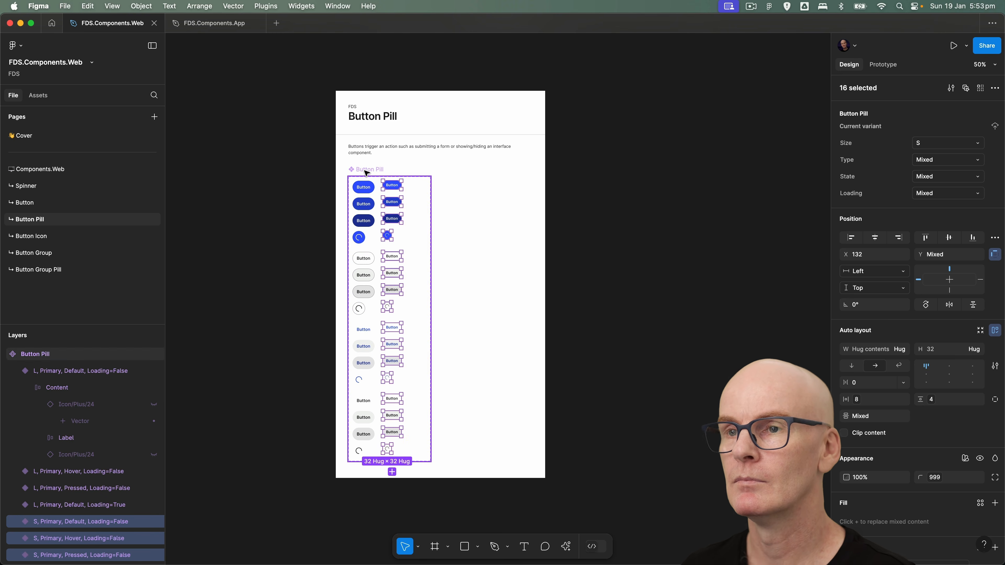
- Shrink the Button Pill component set's frame to fit its variants
{"action": "left_click", "coordinate": [367, 173]}
{"action": "left_click", "coordinate": [979, 359]}
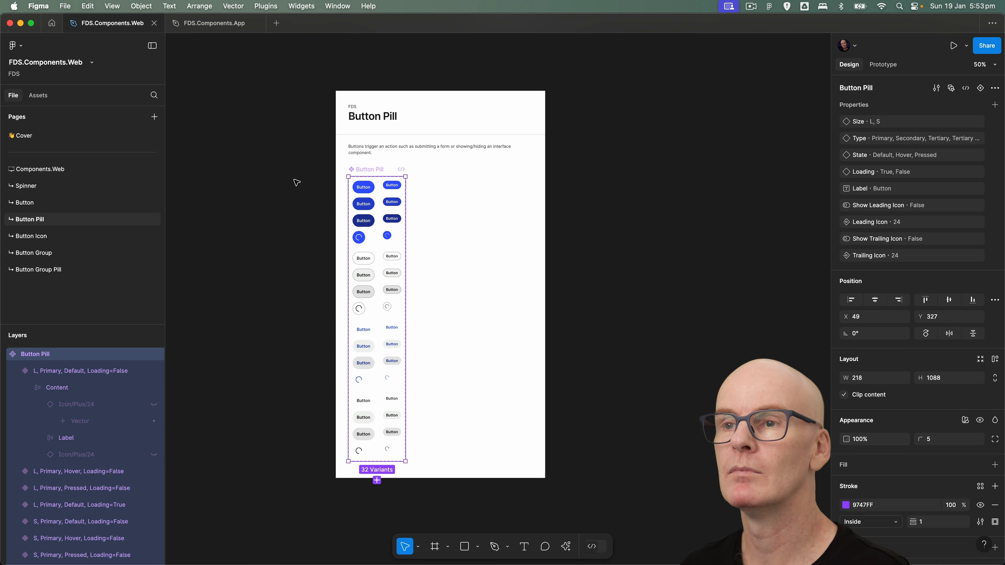
{"action": "left_click", "coordinate": [292, 176]}
- Return to the Button Group Pill page and set the Button Pill instance's size to S
{"action": "left_click", "coordinate": [105, 268]}
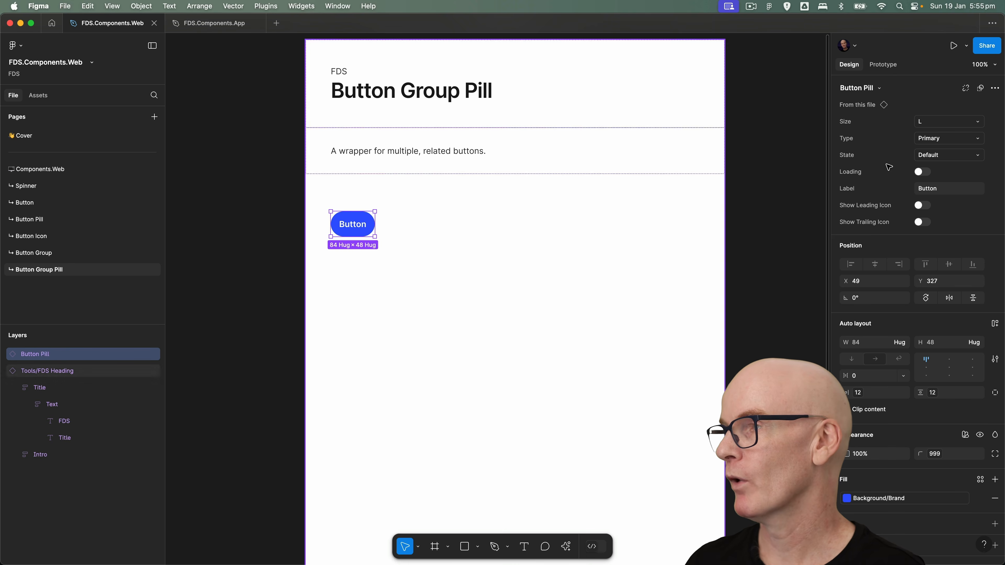
{"action": "left_click", "coordinate": [943, 121]}
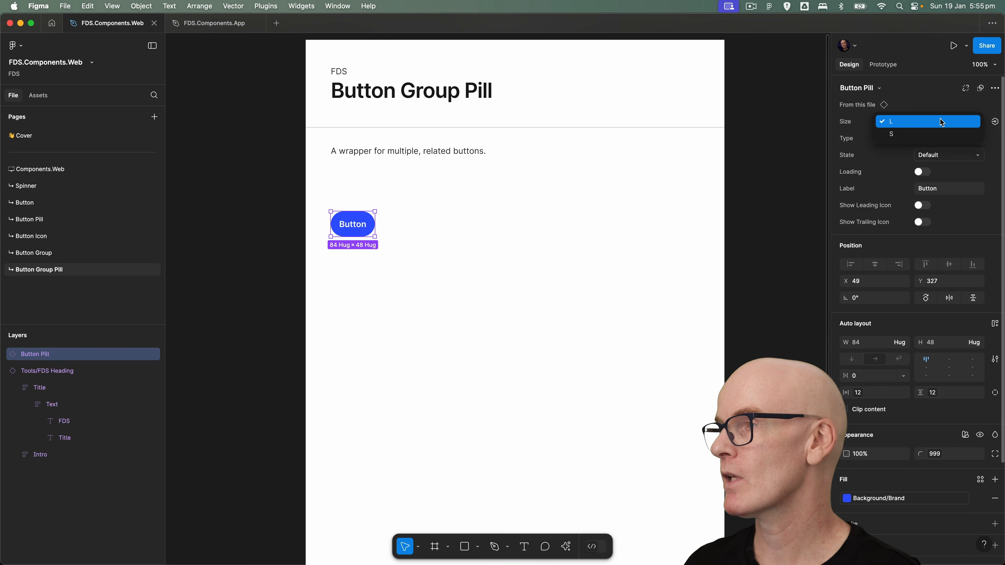
{"action": "left_click", "coordinate": [927, 135]}
{"action": "left_click", "coordinate": [269, 173]}
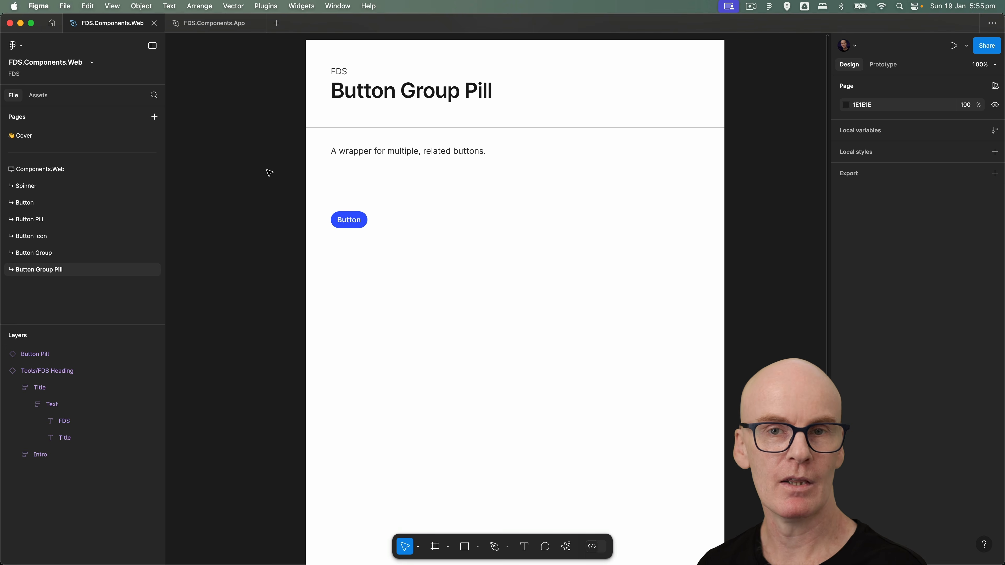
- Create a component from the Button Pill instance and name it "Button Group Pill"
{"action": "left_click", "coordinate": [348, 221]}
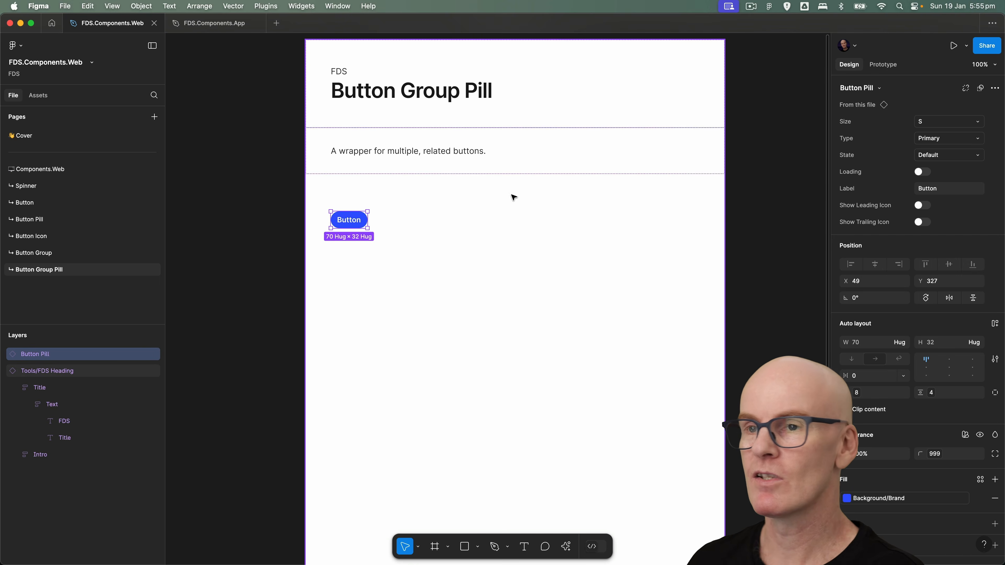
{"action": "left_click", "coordinate": [995, 88]}
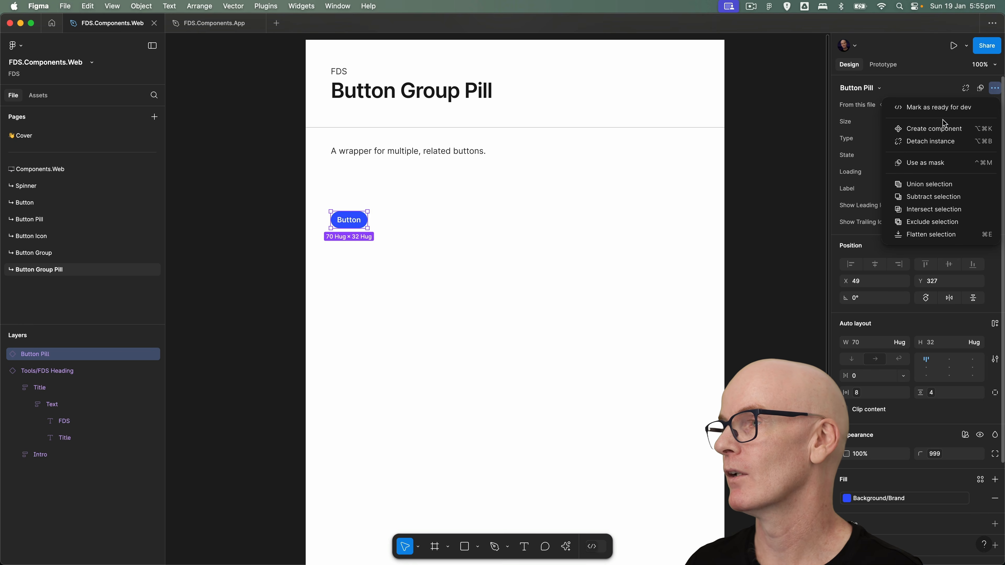
{"action": "left_click", "coordinate": [942, 128]}
{"action": "double_click", "coordinate": [342, 205]}
{"action": "key", "text": "Right"}
{"action": "type", "text": "G"}
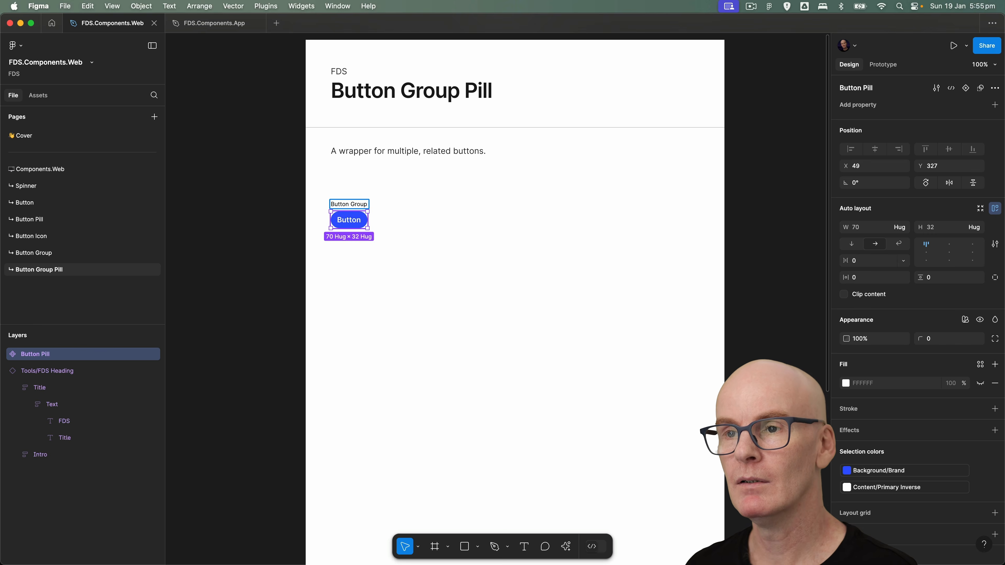
{"action": "type", "text": "roup"}
{"action": "key", "text": "Return"}
- Duplicate the nested Button Pill instance five times inside the Button Group Pill component
{"action": "key", "text": "Return"}
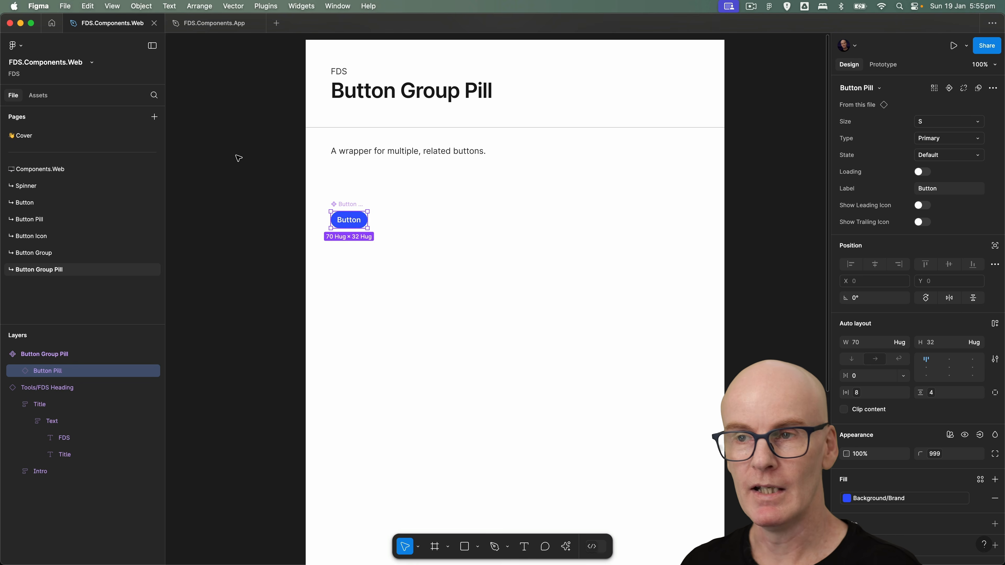
{"action": "key", "text": "super+d"}
{"action": "key", "text": "super+d"}
{"action": "key", "text": "super+d"}
{"action": "key", "text": "super+d"}
{"action": "key", "text": "super+d"}
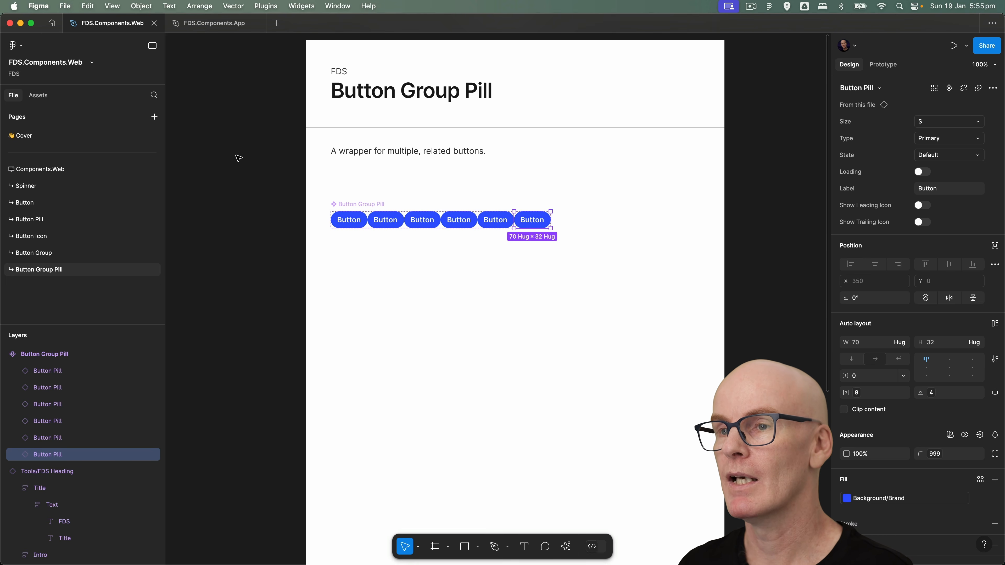
- Rename the six nested instances in the Button Group Pill component as Button Pill 1 through Button Pill 6, in layer order
{"action": "double_click", "coordinate": [78, 455]}
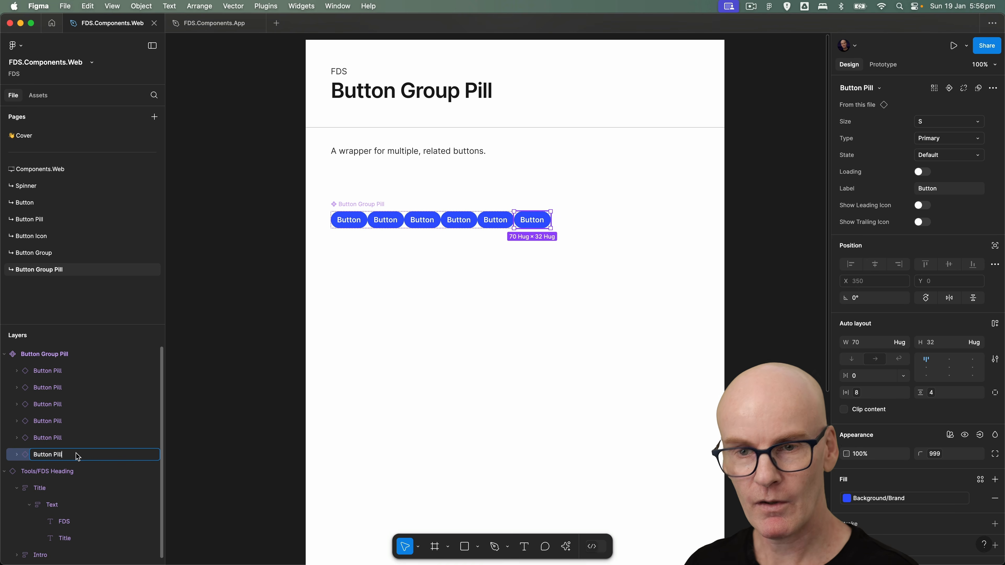
{"action": "type", "text": "6"}
{"action": "double_click", "coordinate": [67, 438]}
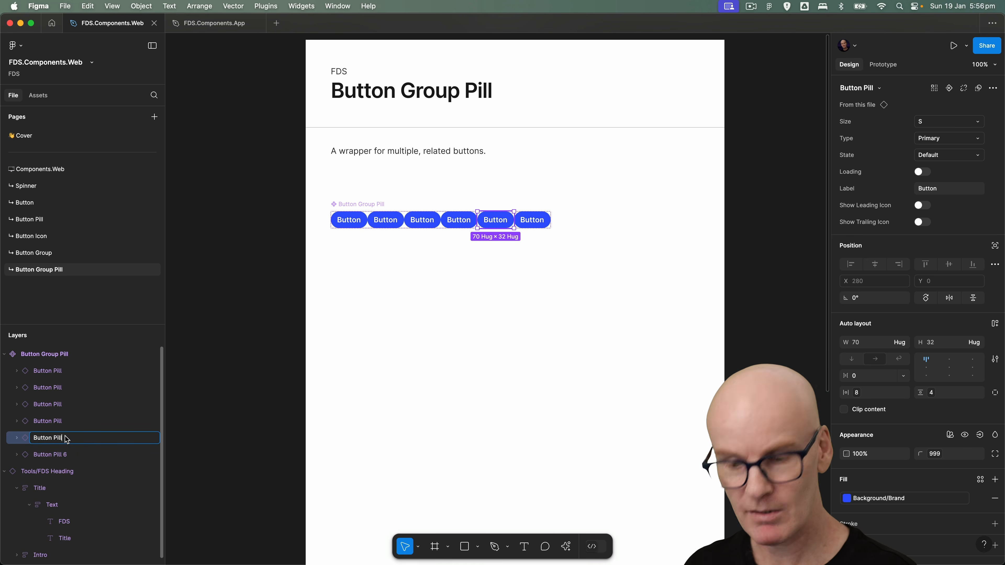
{"action": "type", "text": "5"}
{"action": "double_click", "coordinate": [47, 421]}
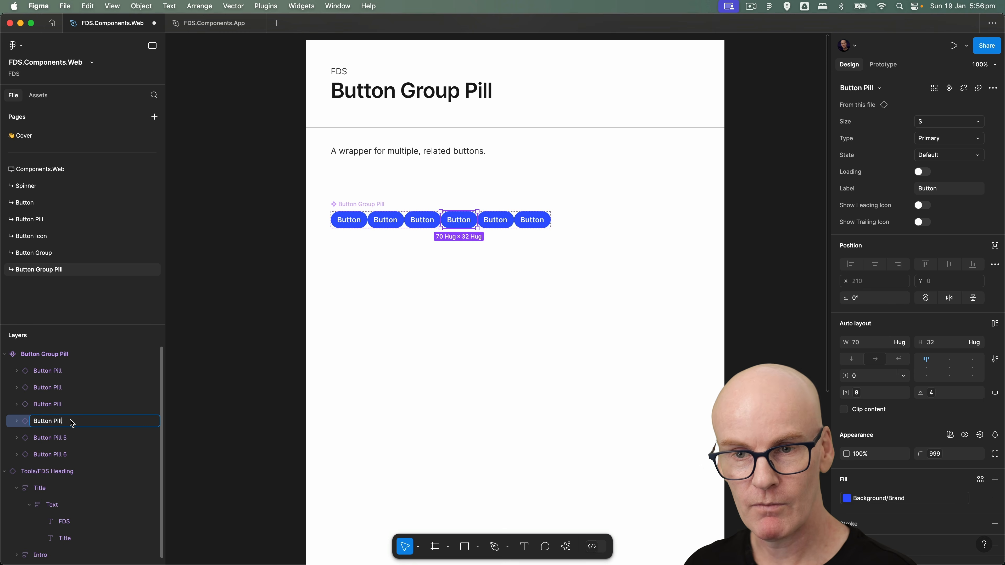
{"action": "type", "text": "4"}
{"action": "double_click", "coordinate": [57, 406]}
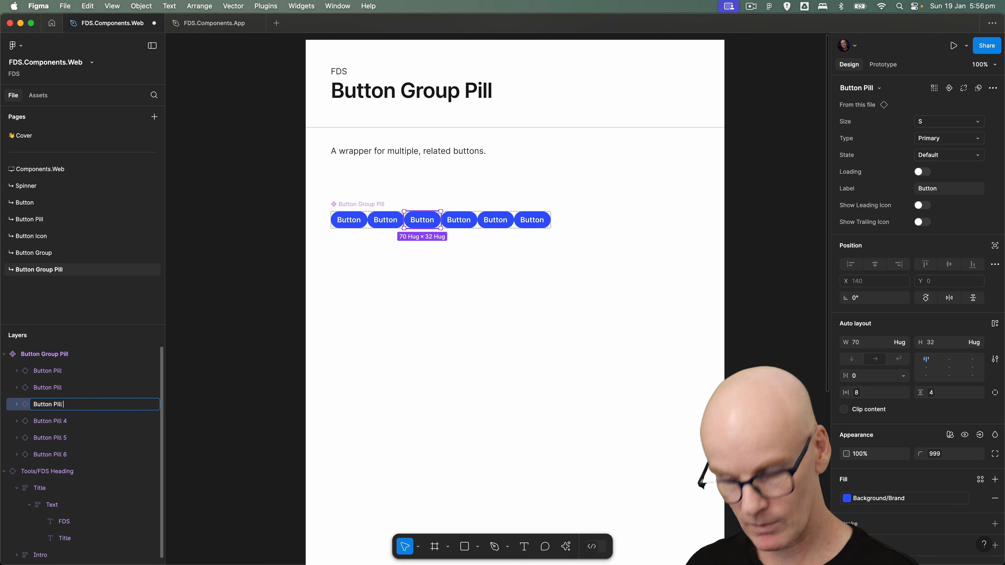
{"action": "double_click", "coordinate": [60, 387]}
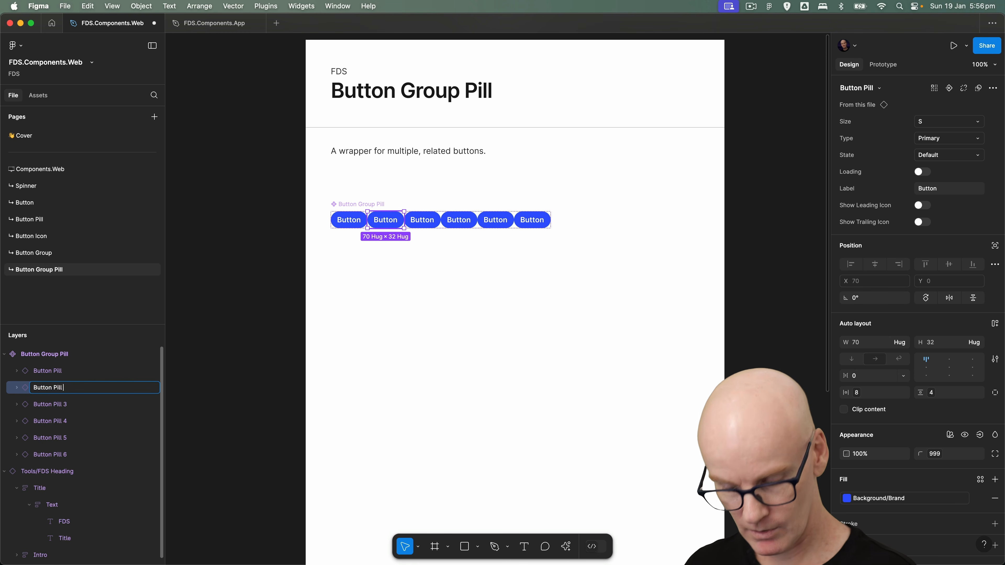
{"action": "type", "text": "2"}
{"action": "double_click", "coordinate": [69, 372]}
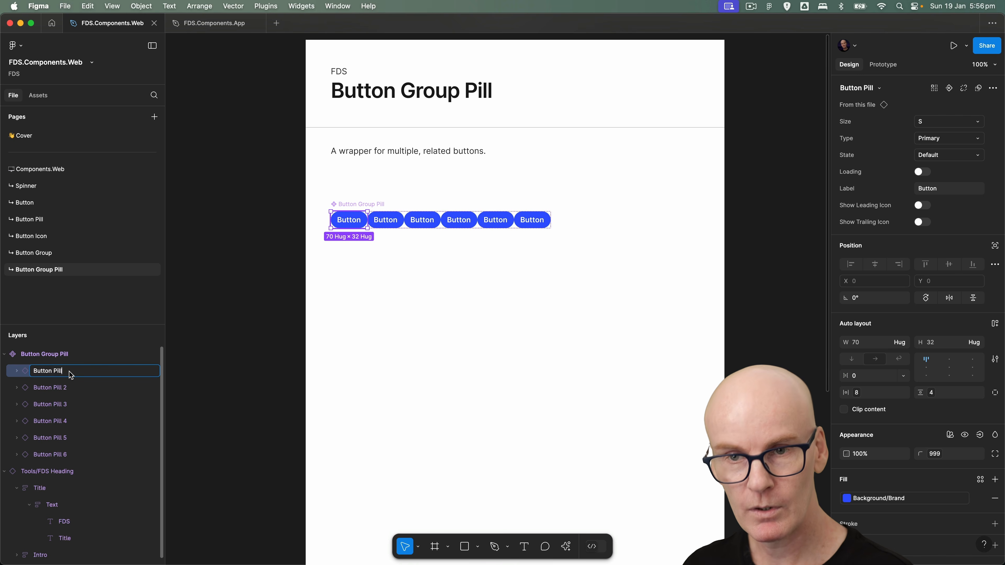
{"action": "type", "text": "1"}
{"action": "left_click", "coordinate": [63, 353]}
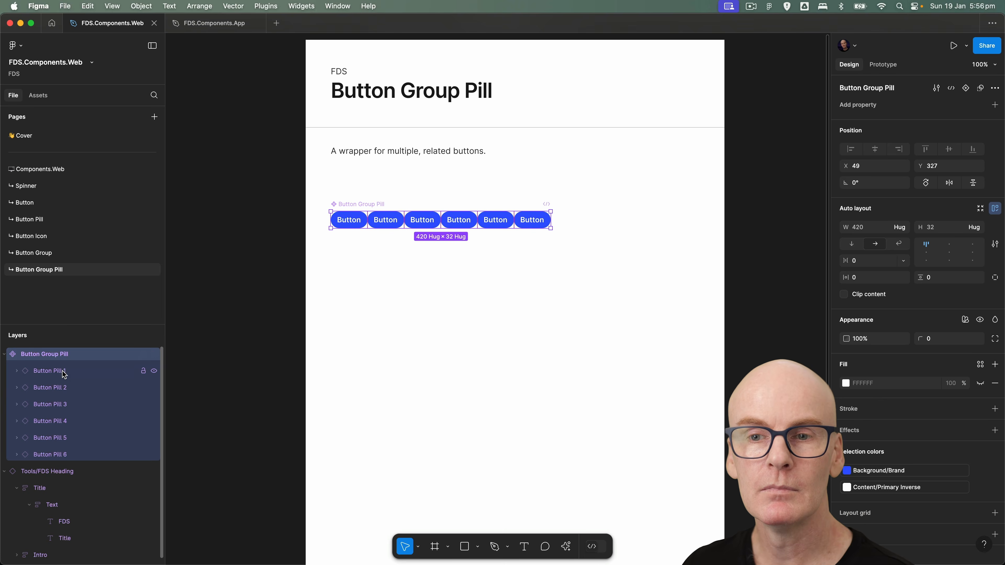
- Set the Type of the nested instances Button Pill 2 through Button Pill 6 to Secondary
{"action": "left_click", "coordinate": [75, 388]}
{"action": "left_click", "coordinate": [76, 455], "text": "shift"}
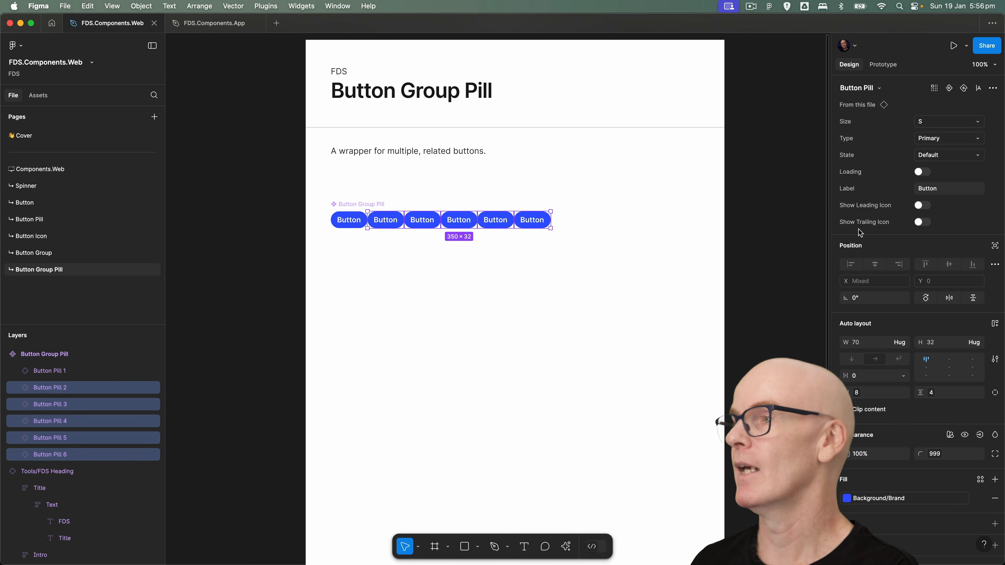
{"action": "left_click", "coordinate": [950, 139]}
{"action": "left_click", "coordinate": [939, 150]}
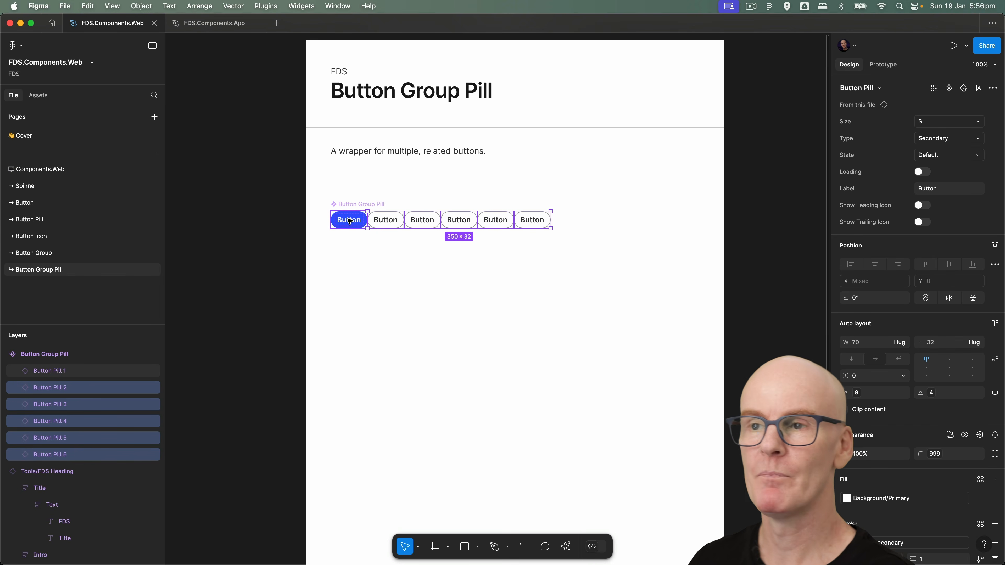
- Apply the Space S variable (8) to the auto layout gap of the Button Group Pill component
{"action": "key", "text": "Escape"}
{"action": "left_click", "coordinate": [334, 204]}
{"action": "left_click", "coordinate": [902, 262]}
{"action": "left_click", "coordinate": [880, 295]}
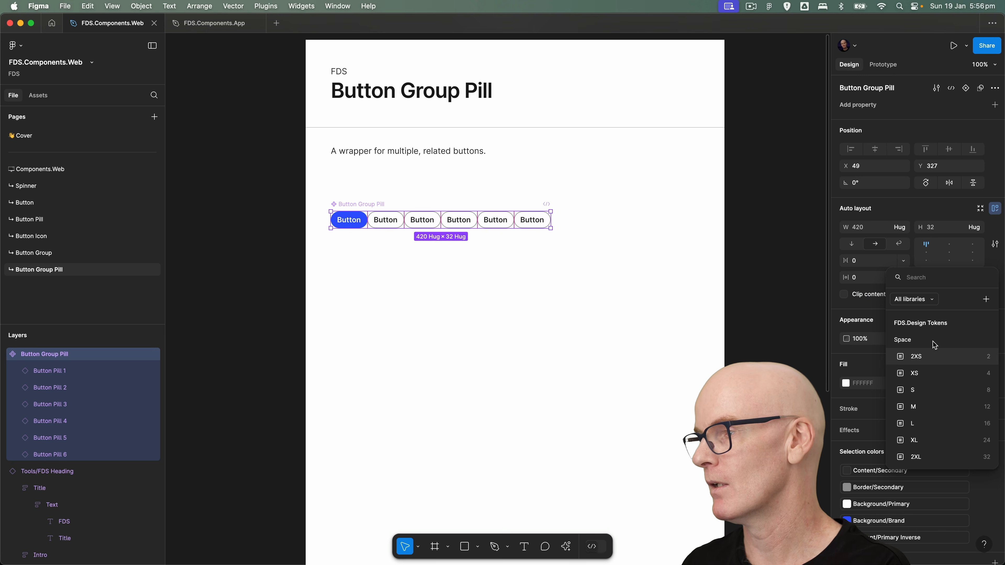
{"action": "left_click", "coordinate": [917, 390]}
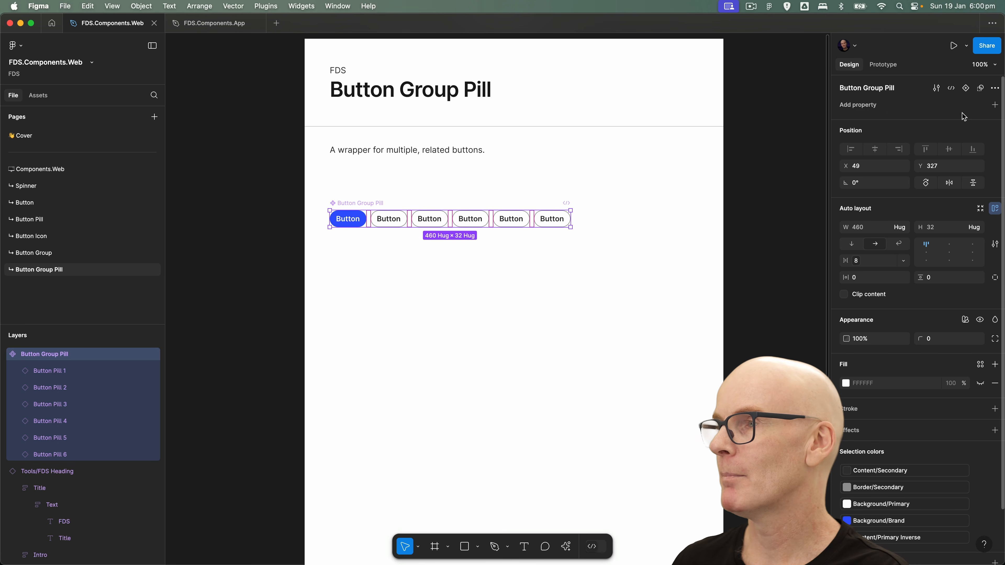
- Expose the nested instance properties of all six Button Pills on the Button Group Pill component
{"action": "left_click", "coordinate": [995, 105]}
{"action": "left_click", "coordinate": [935, 209]}
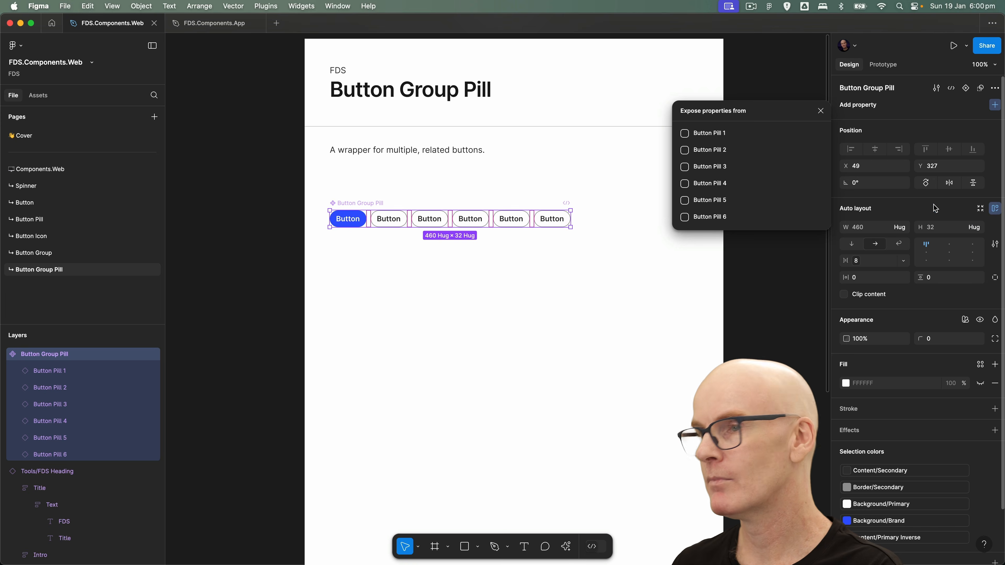
{"action": "left_click", "coordinate": [709, 217]}
{"action": "left_click", "coordinate": [708, 200]}
{"action": "left_click", "coordinate": [708, 184]}
{"action": "left_click", "coordinate": [705, 167]}
{"action": "left_click", "coordinate": [704, 151]}
{"action": "left_click", "coordinate": [706, 134]}
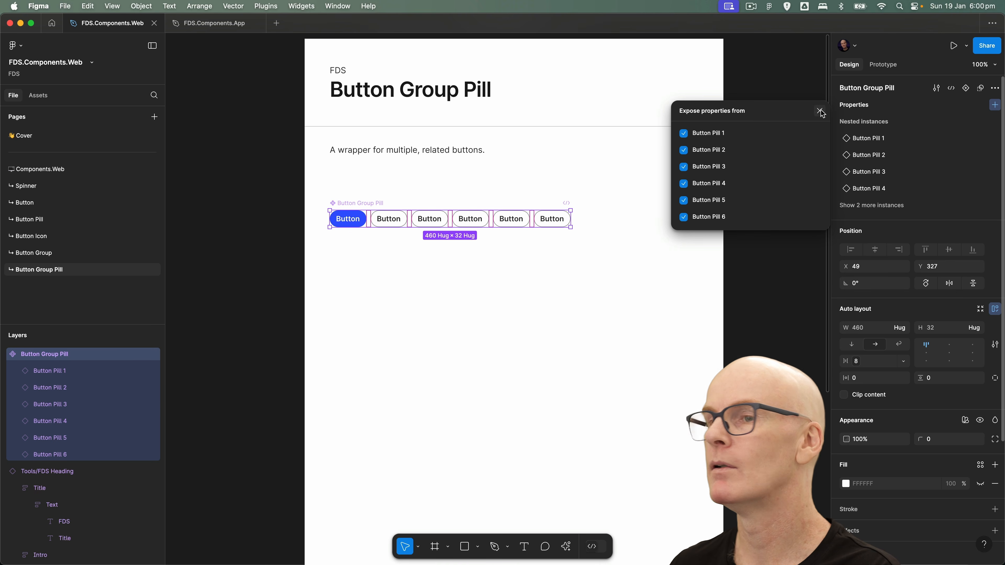
{"action": "left_click", "coordinate": [821, 112]}
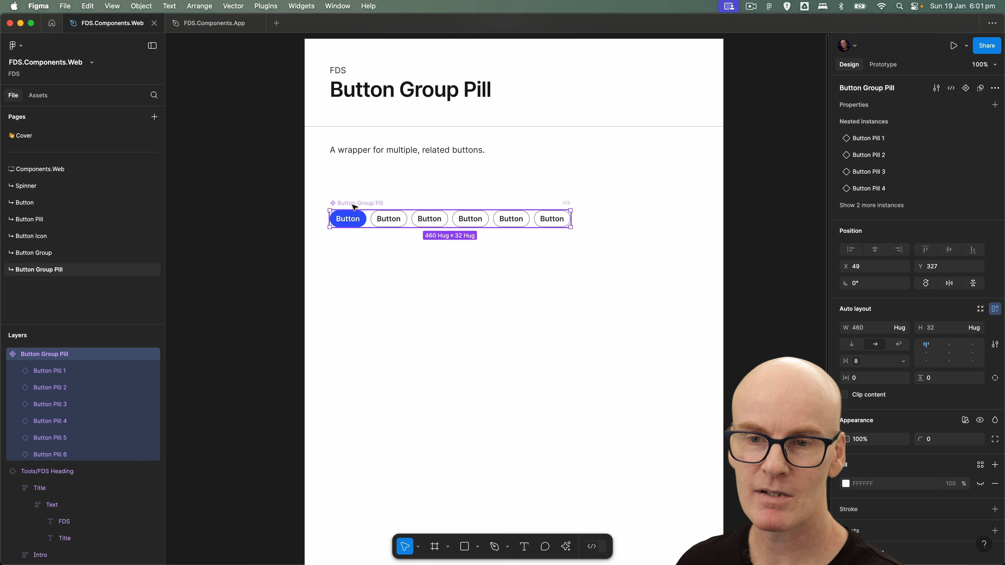
- Create visibility properties "Show Button Pill 6" and "Show Button Pill 5" for the matching nested instances, both with the value True
{"action": "left_click", "coordinate": [63, 455]}
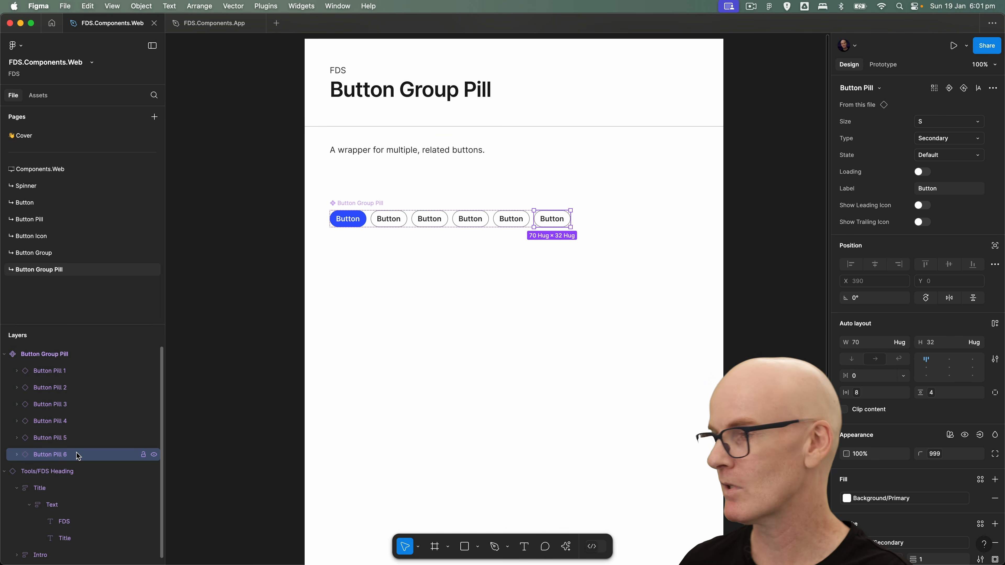
{"action": "left_click", "coordinate": [982, 435]}
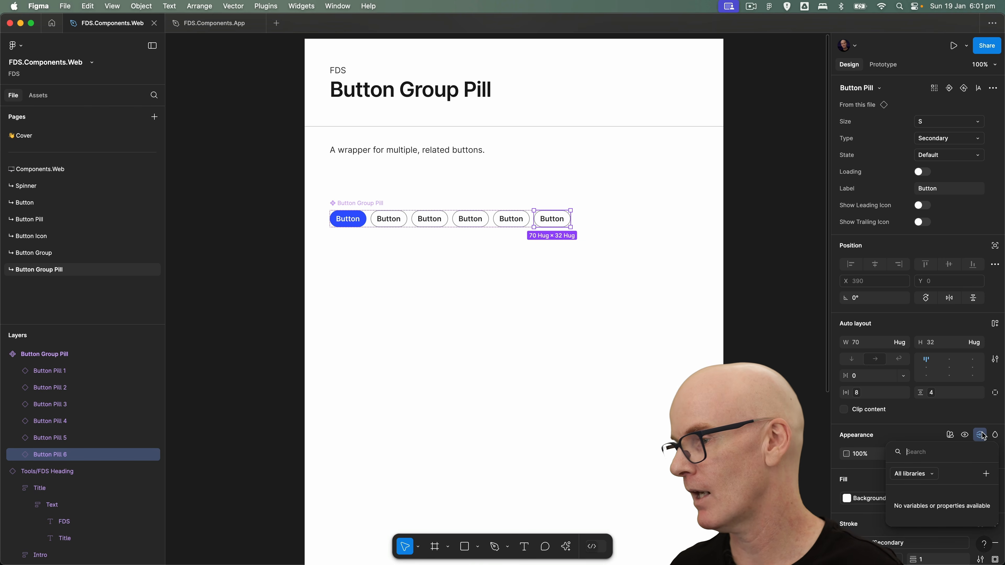
{"action": "left_click", "coordinate": [986, 474]}
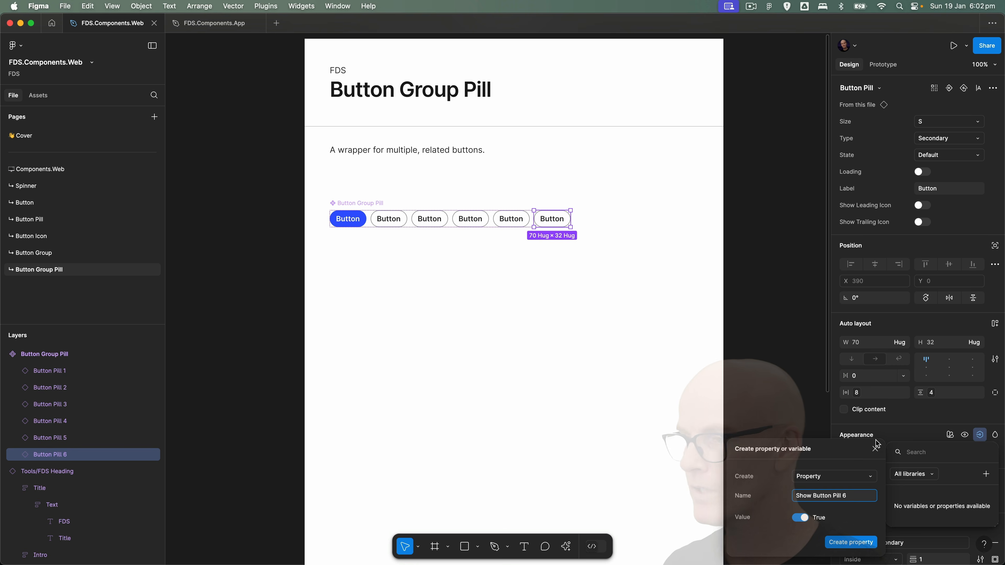
{"action": "left_click", "coordinate": [850, 543]}
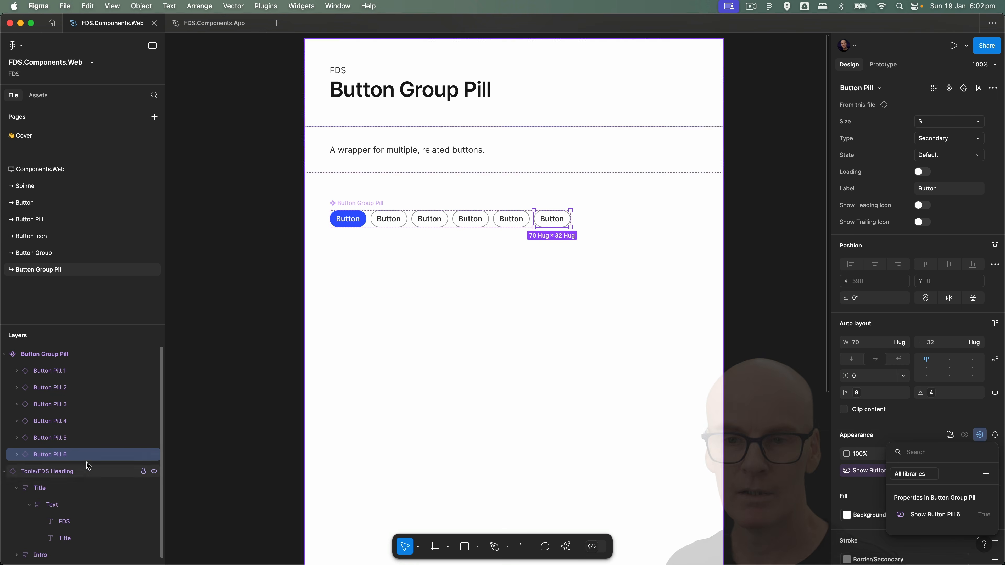
{"action": "left_click", "coordinate": [79, 437]}
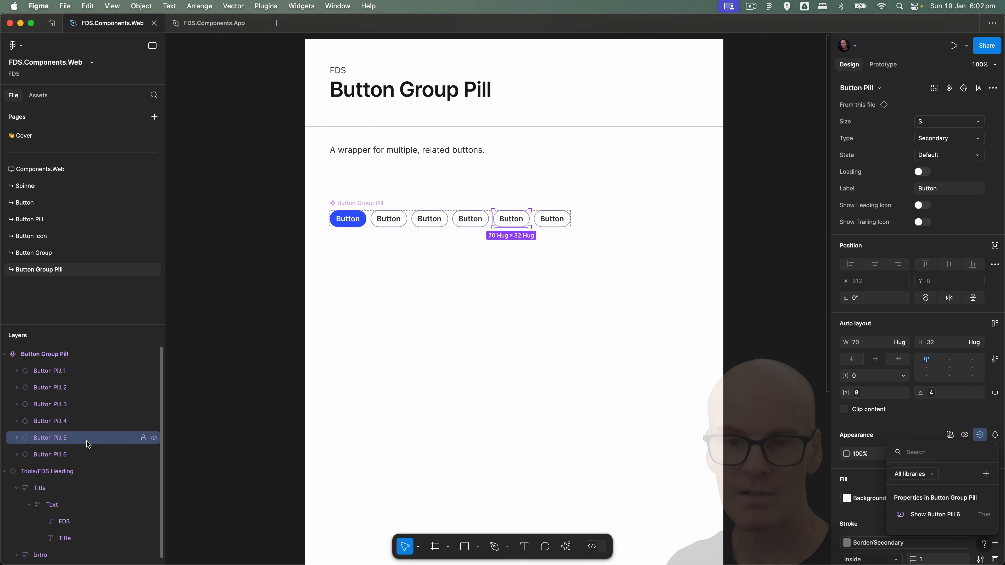
{"action": "left_click", "coordinate": [987, 474]}
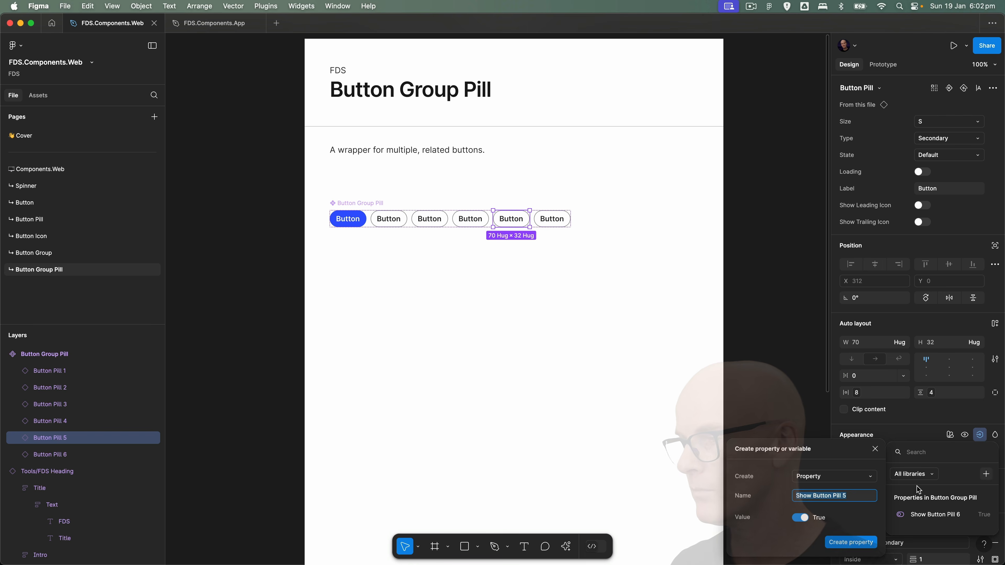
{"action": "left_click", "coordinate": [850, 543]}
- Create visibility properties "Show Button Pill 4" and "Show Button Pill 3" for the matching nested instances, both with the value True
{"action": "left_click", "coordinate": [88, 421]}
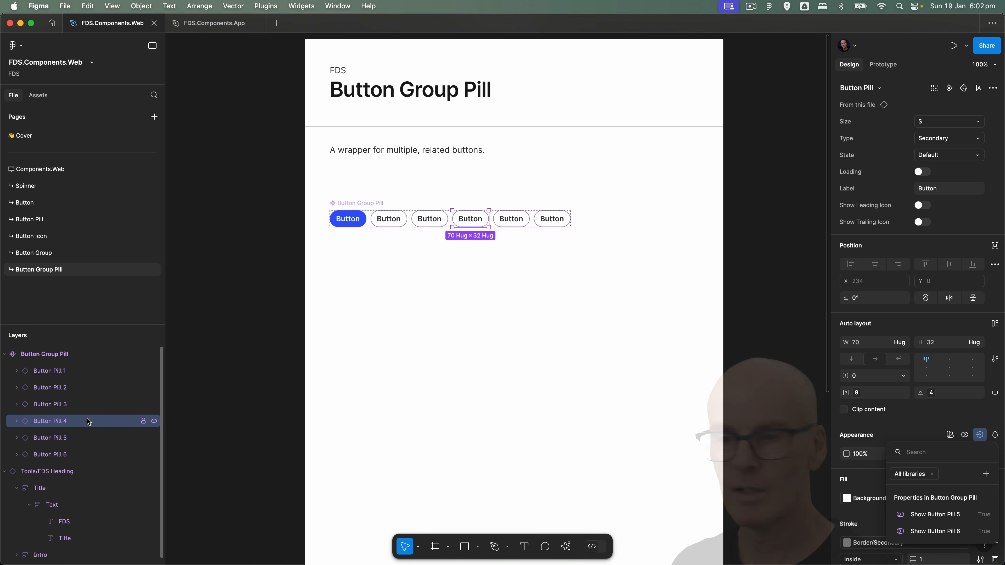
{"action": "left_click", "coordinate": [986, 474]}
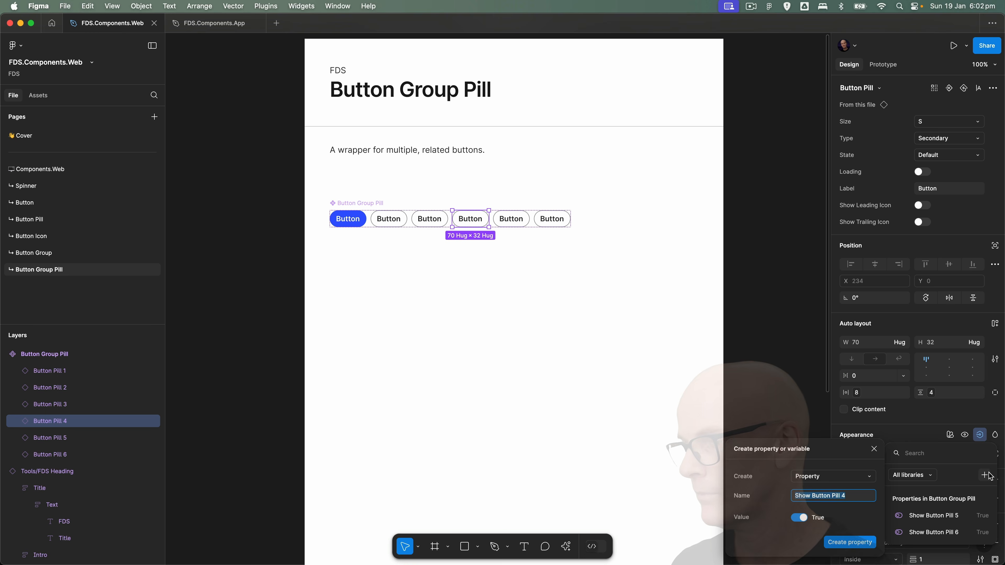
{"action": "left_click", "coordinate": [850, 542]}
{"action": "left_click", "coordinate": [77, 404]}
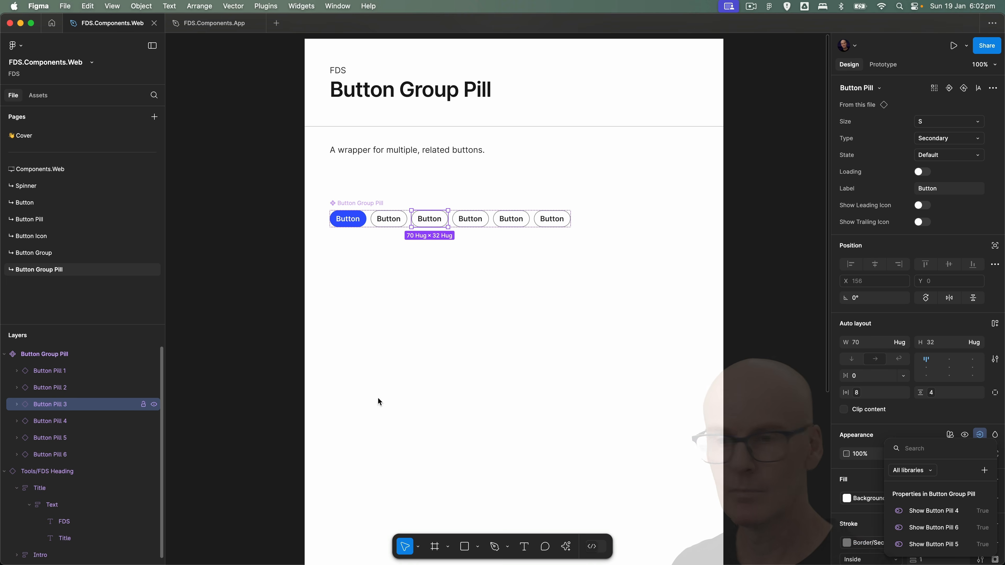
{"action": "left_click", "coordinate": [984, 470]}
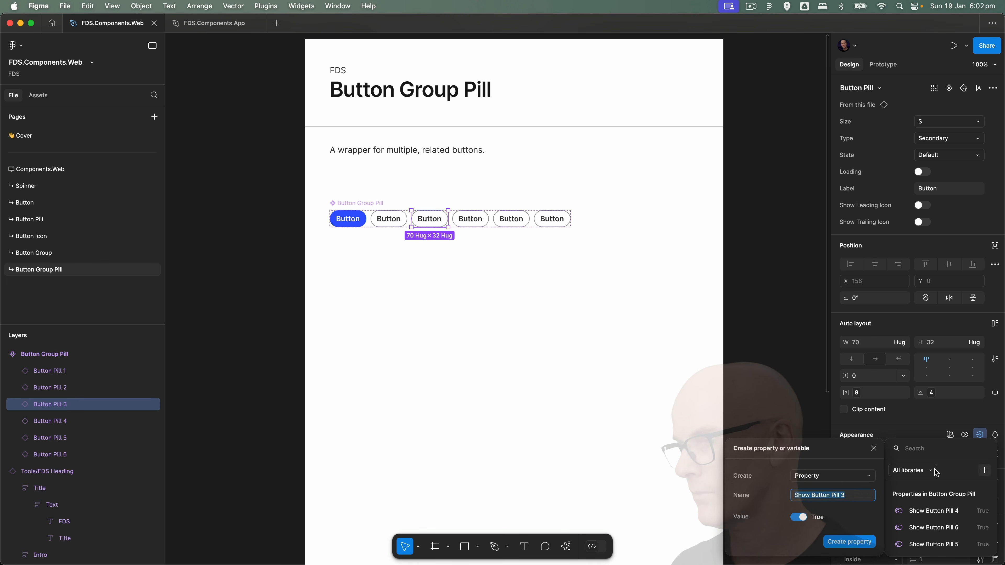
{"action": "left_click", "coordinate": [847, 541]}
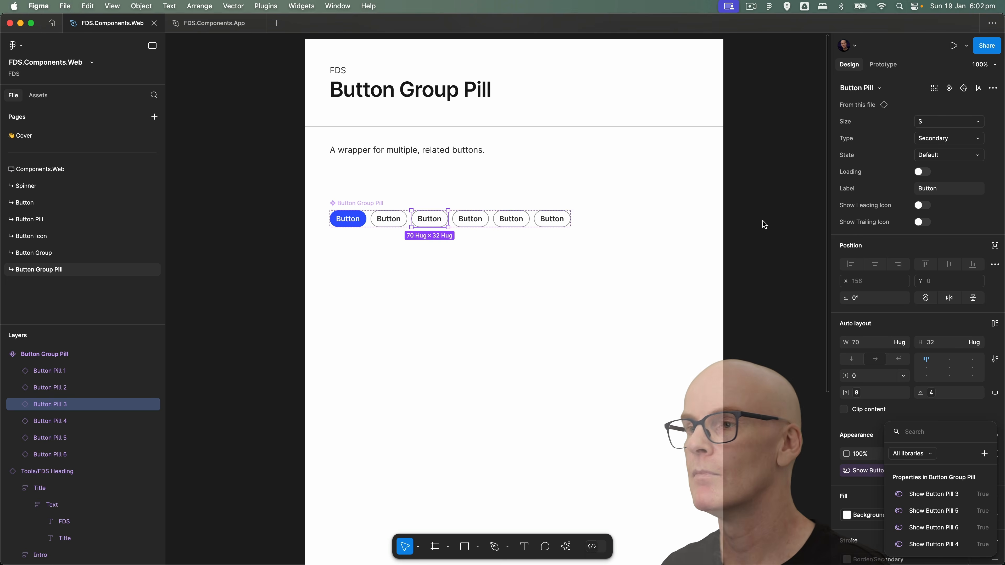
{"action": "key", "text": "Escape"}
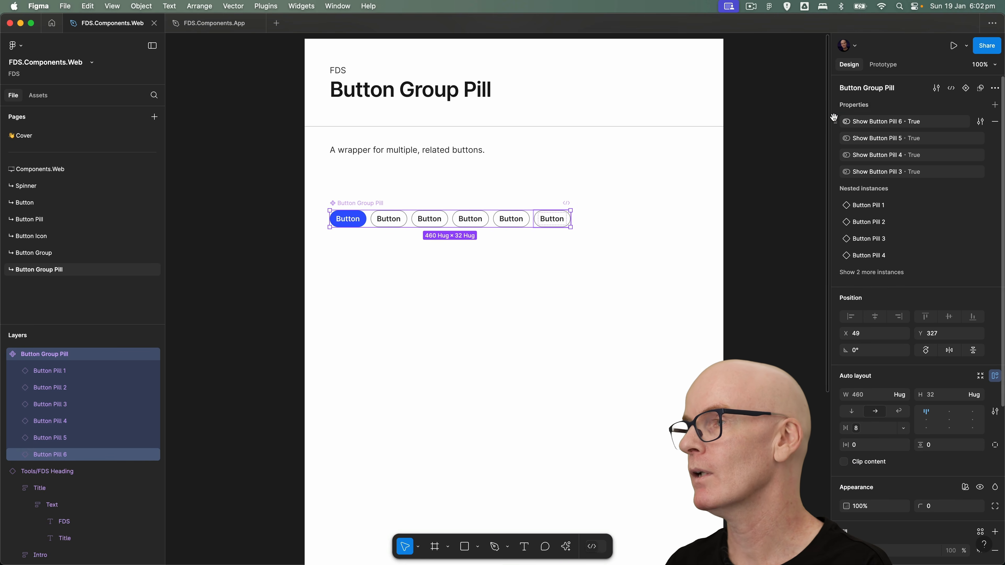
- Reorder the Button Group Pill component's Show Button Pill properties into ascending order from 3 to 6
{"action": "left_click_drag", "start_coordinate": [835, 125], "coordinate": [834, 174]}
{"action": "left_click_drag", "start_coordinate": [835, 122], "coordinate": [838, 143]}
{"action": "left_click", "coordinate": [248, 176]}
- Place a Button Group Pill instance below the main component and turn off Show Button Pill 6 and Show Button Pill 5 on it
{"action": "left_click", "coordinate": [391, 220]}
{"action": "left_click_drag", "start_coordinate": [391, 219], "coordinate": [388, 262]}
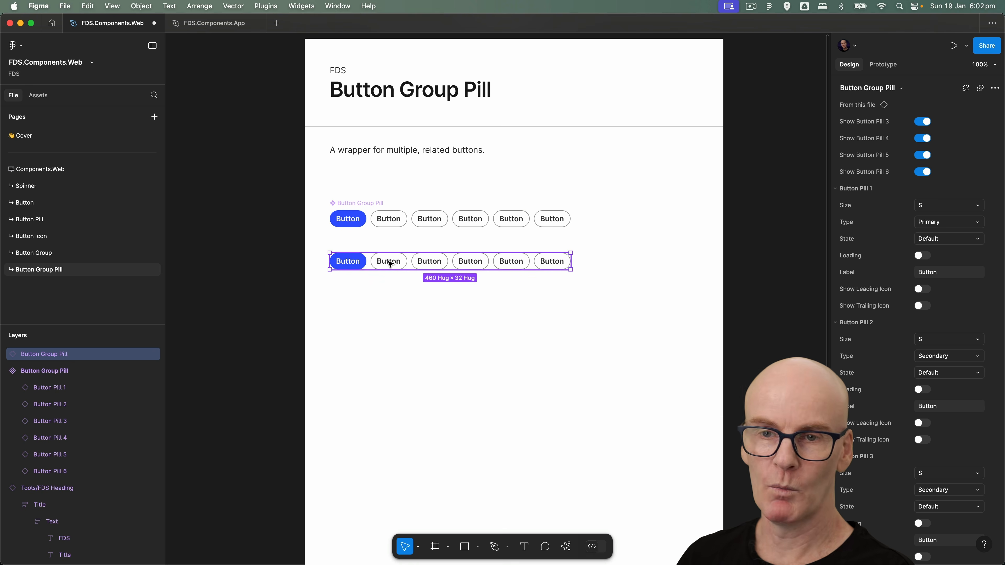
{"action": "left_click", "coordinate": [923, 171]}
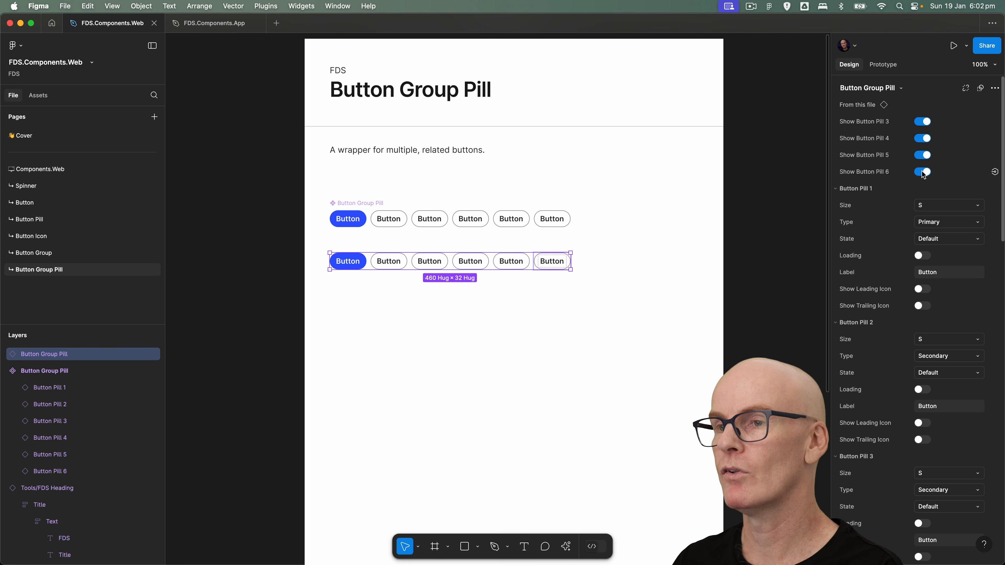
{"action": "left_click", "coordinate": [923, 155]}
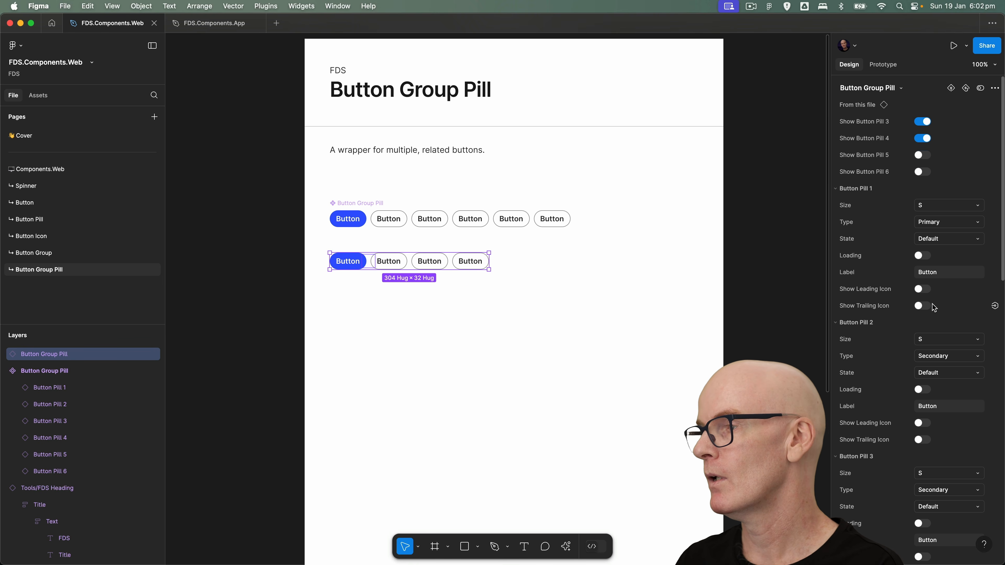
- Change the label of Button Pill 4 in the Button Group Pill instance to "Option 4"
{"action": "scroll", "coordinate": [923, 277], "scroll_direction": "down", "scroll_amount": 8}
{"action": "left_click", "coordinate": [942, 369]}
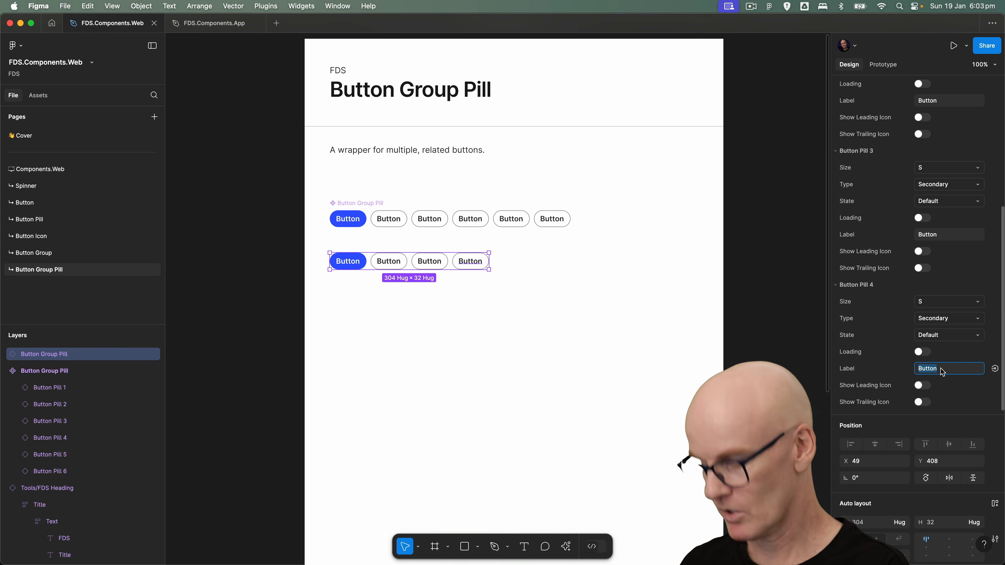
{"action": "type", "text": "Option 4"}
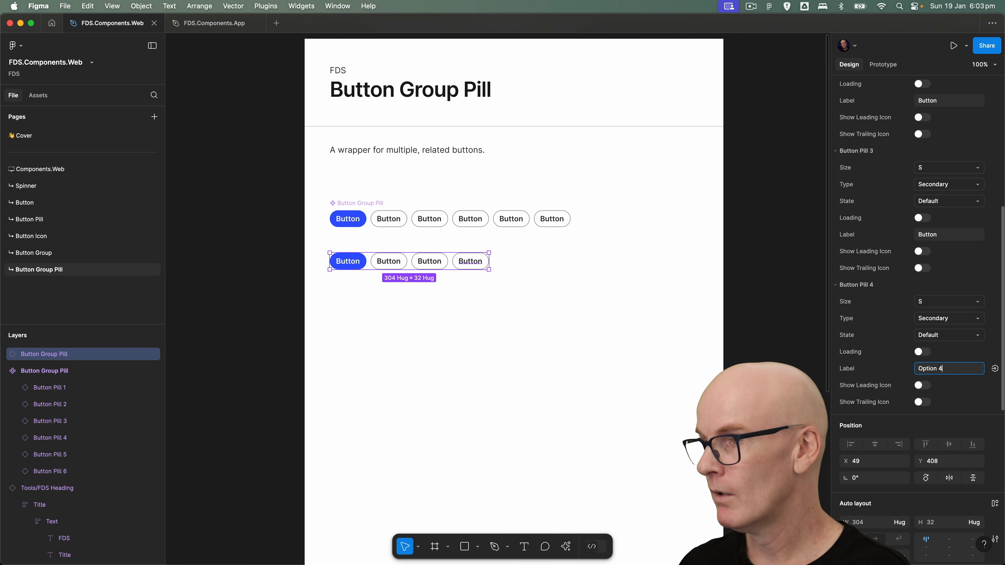
{"action": "left_click", "coordinate": [788, 278]}
- Set Button Pill 1's Type to Secondary and Button Pill 2's Type to Primary in the Button Group Pill instance
{"action": "left_click", "coordinate": [466, 262]}
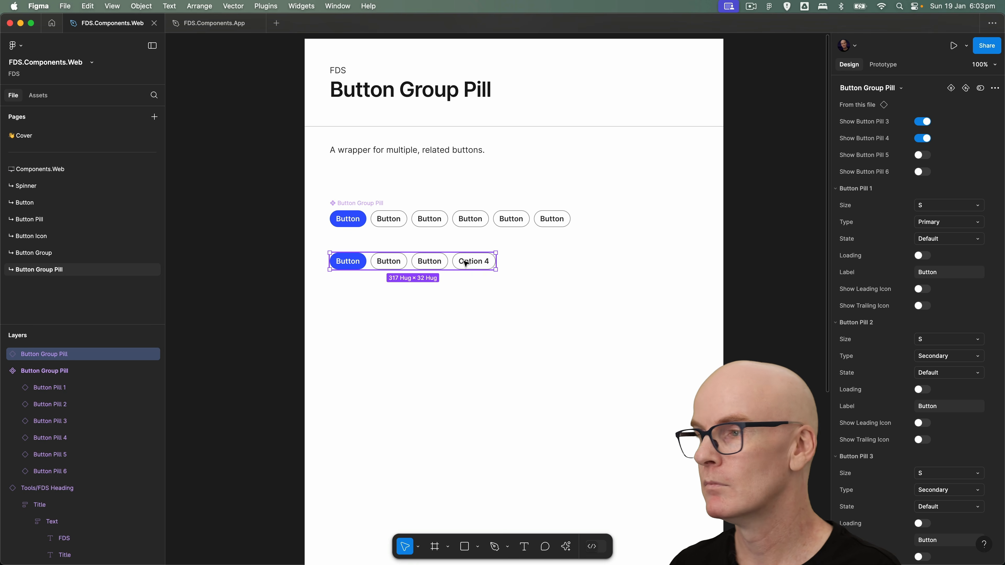
{"action": "left_click", "coordinate": [943, 222]}
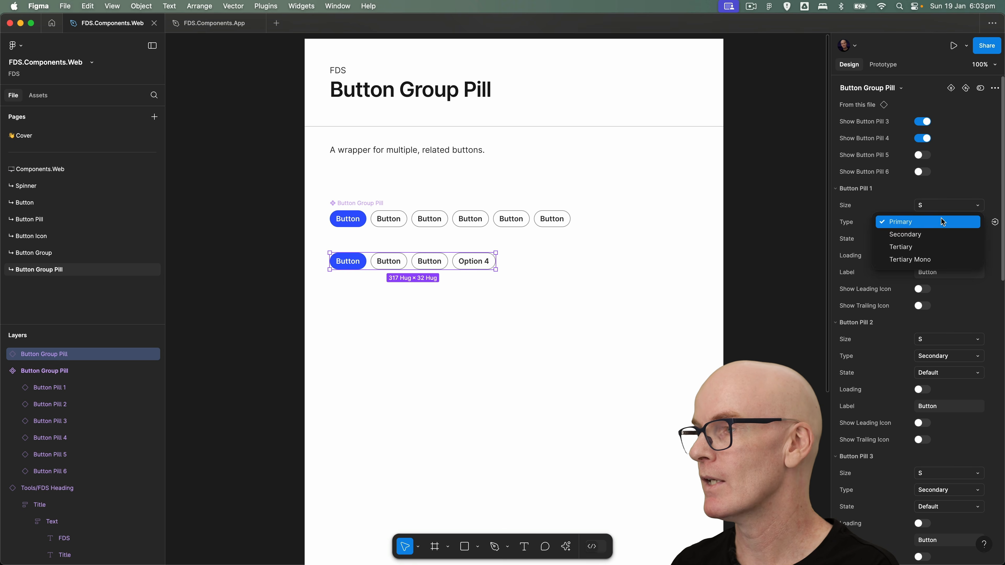
{"action": "left_click", "coordinate": [933, 234]}
{"action": "left_click", "coordinate": [954, 356]}
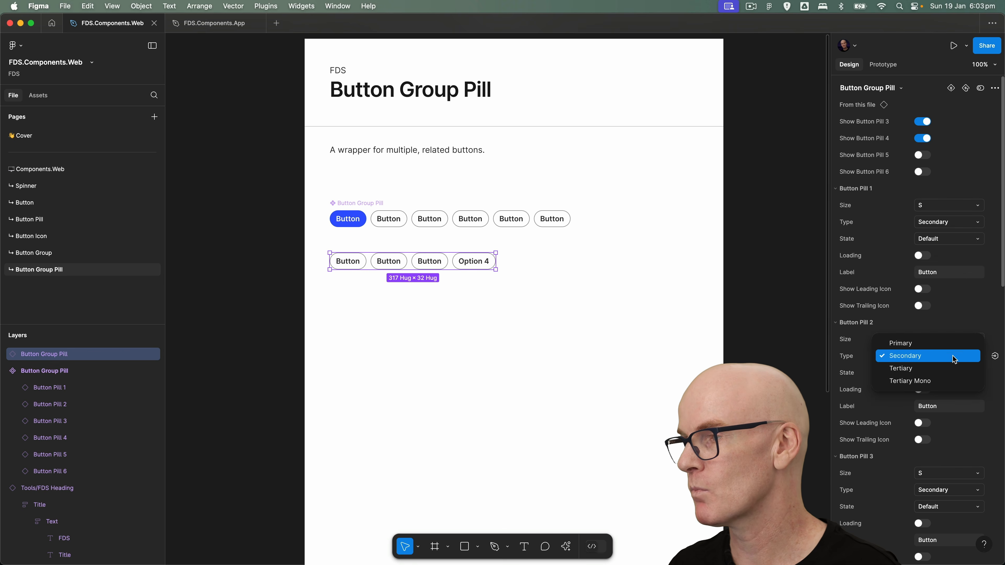
{"action": "left_click", "coordinate": [935, 343]}
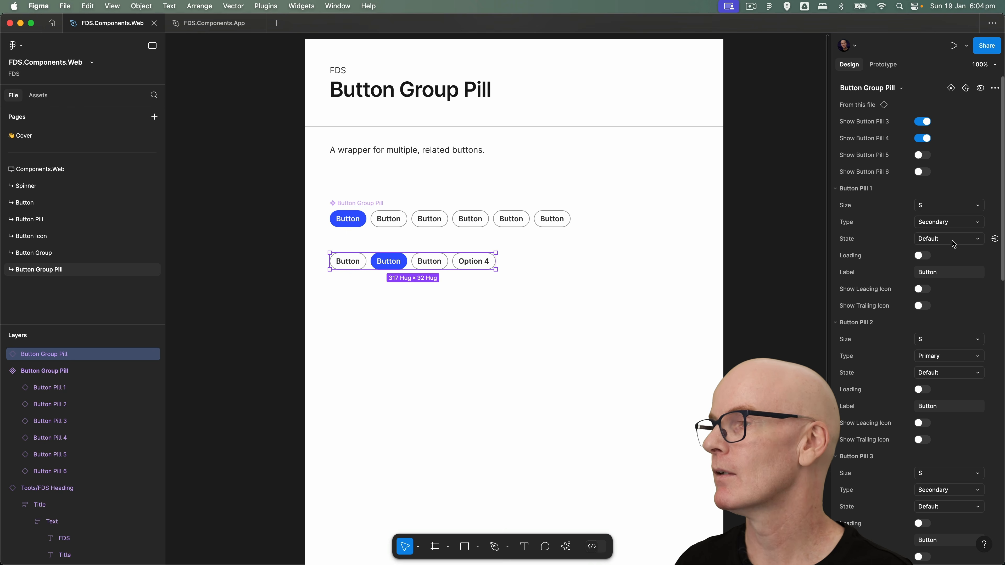
- Show the trailing icon on Button Pill 1 in the Button Group Pill instance and swap it to Icon/Chevron Down/24
{"action": "left_click", "coordinate": [923, 306]}
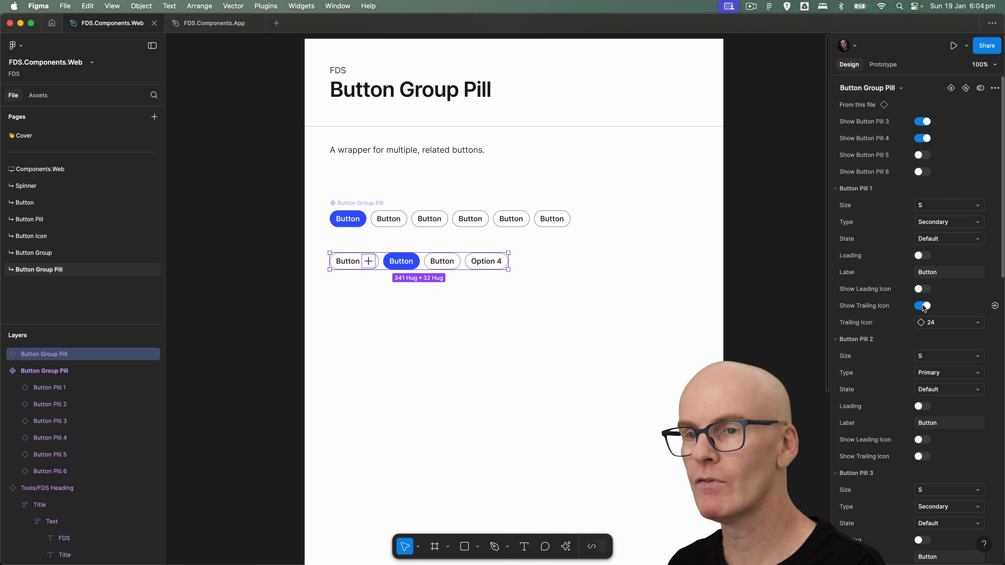
{"action": "left_click", "coordinate": [933, 323]}
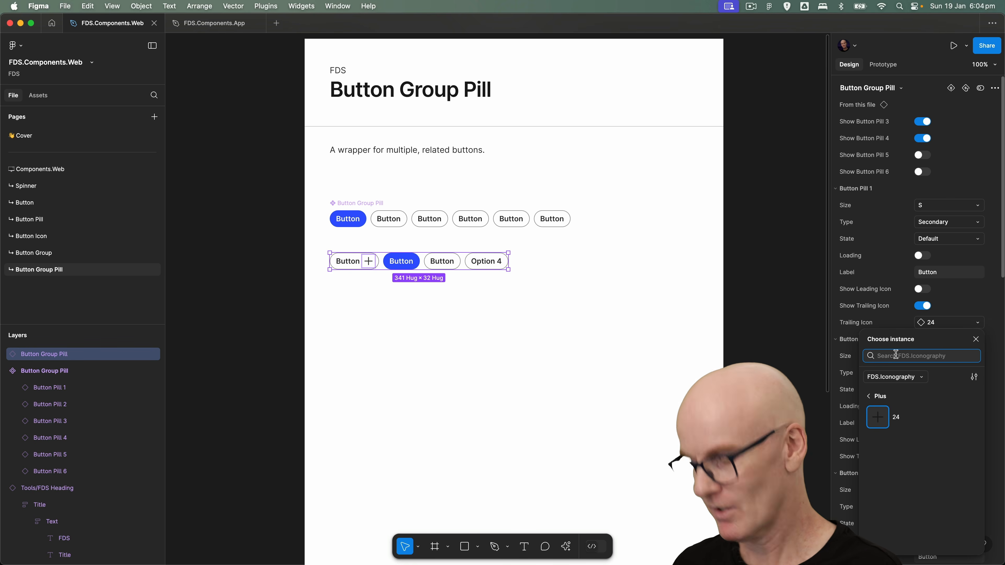
{"action": "type", "text": "chevron"}
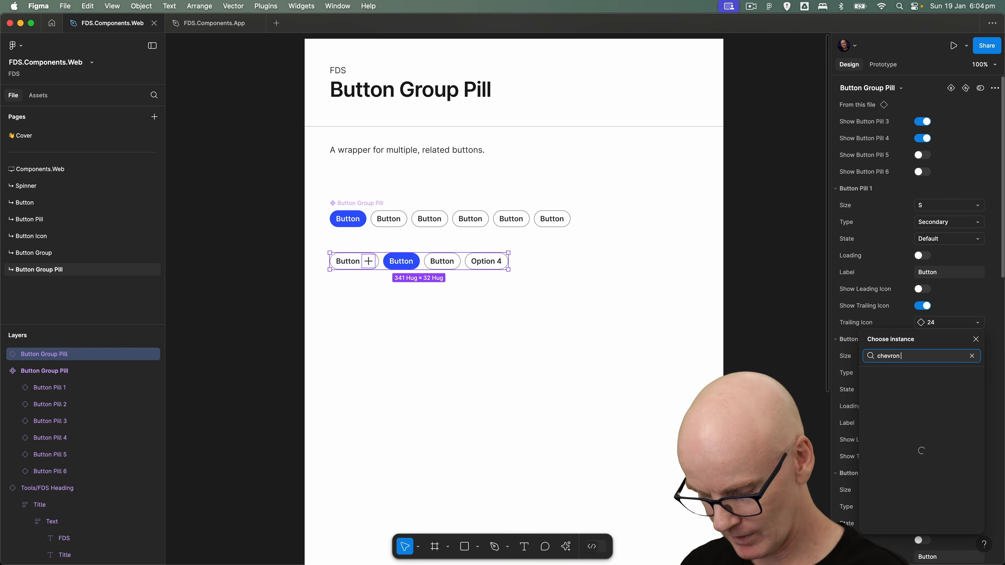
{"action": "type", "text": " down"}
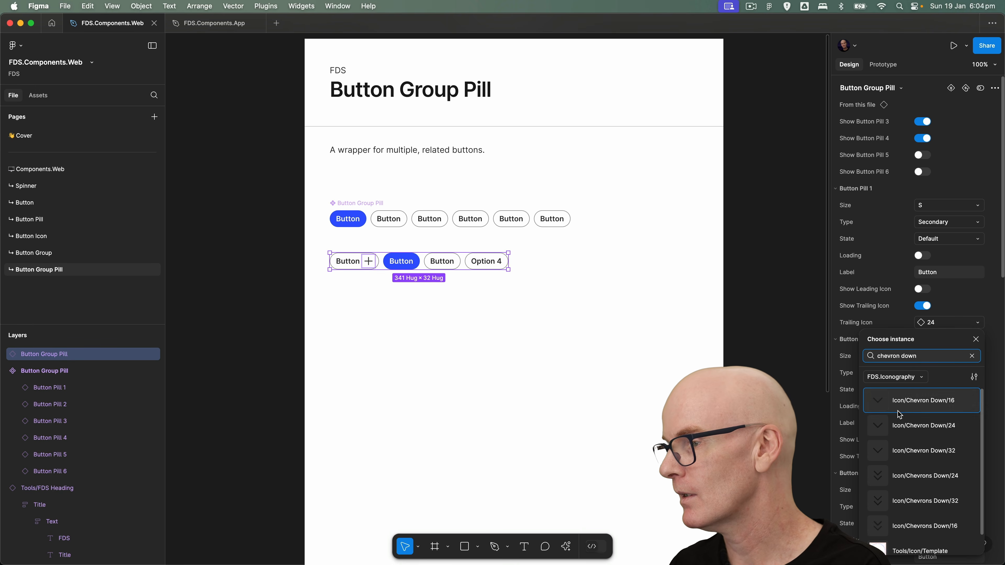
{"action": "left_click", "coordinate": [899, 429]}
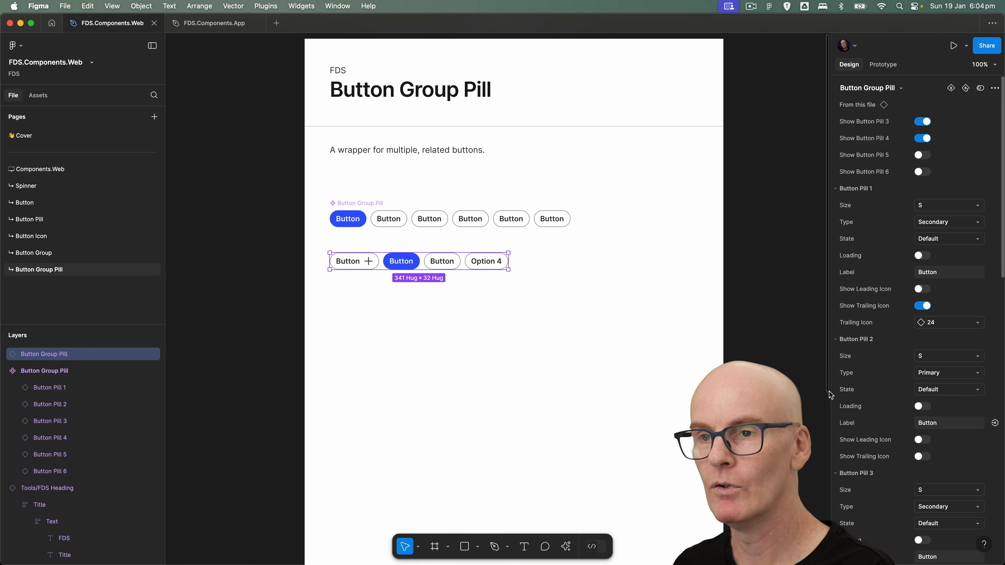
{"action": "left_click", "coordinate": [277, 261]}
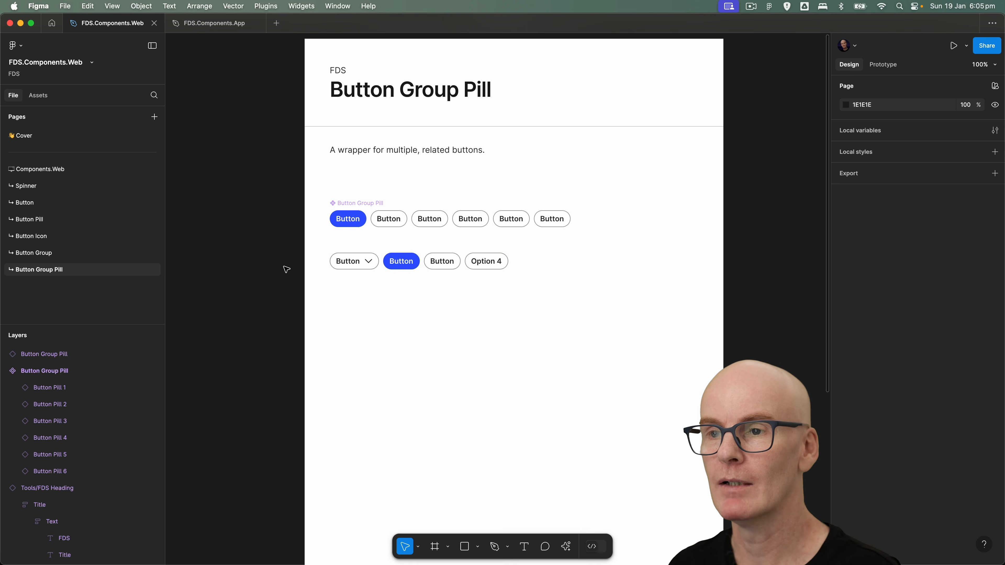
- Delete the test Button Group Pill instance placed below the main component
{"action": "left_click", "coordinate": [391, 270]}
{"action": "key", "text": "Delete"}
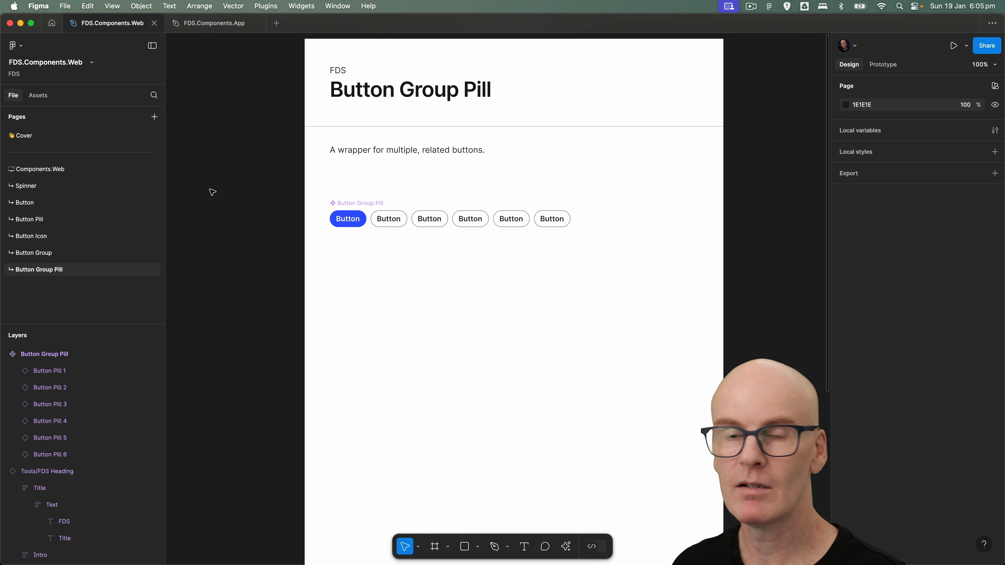
{"action": "left_click", "coordinate": [338, 218]}
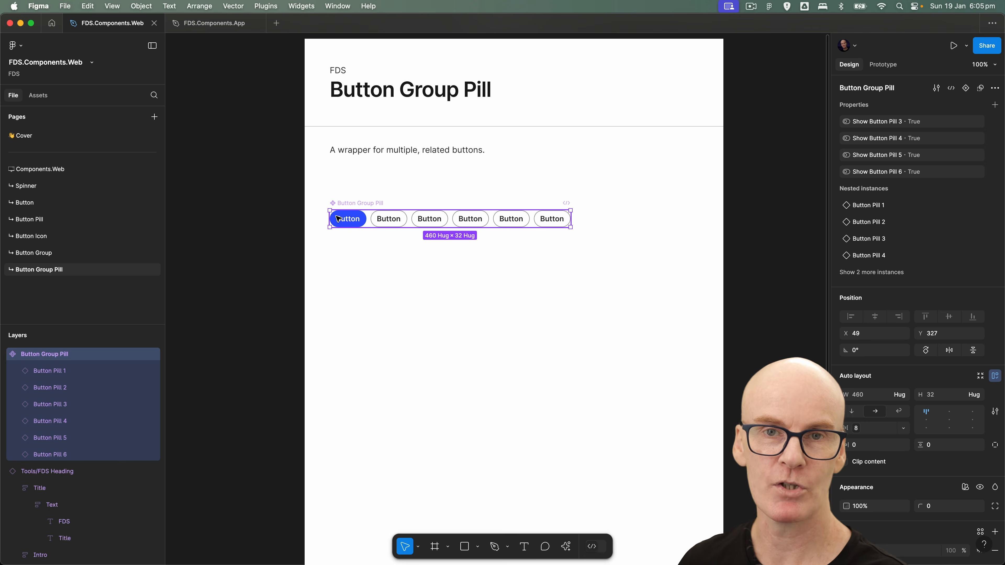
{"action": "left_click", "coordinate": [286, 213]}
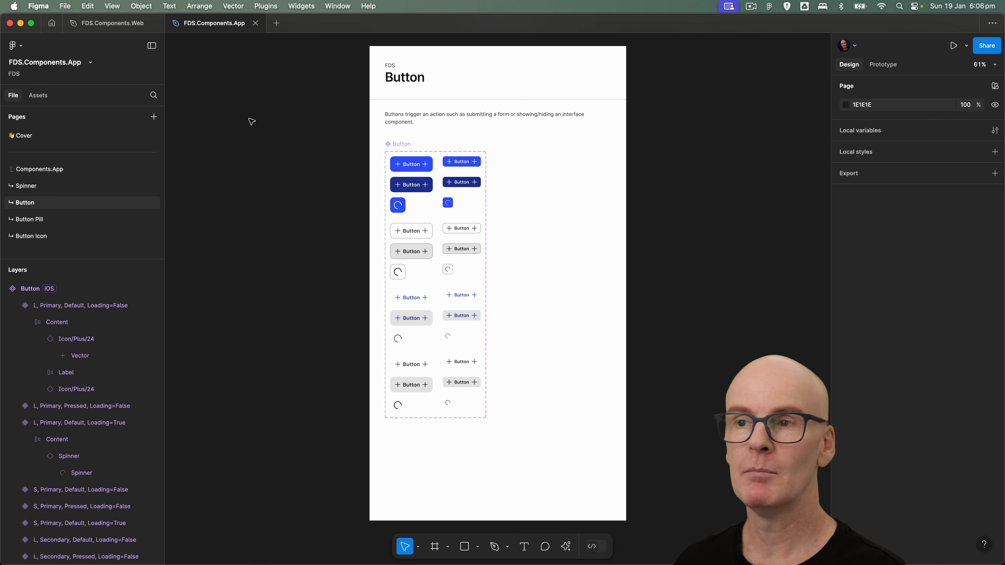
- In the FDS.Components.App file, hide the leading and trailing plus icons by default in the Button component
{"action": "left_click", "coordinate": [81, 355]}
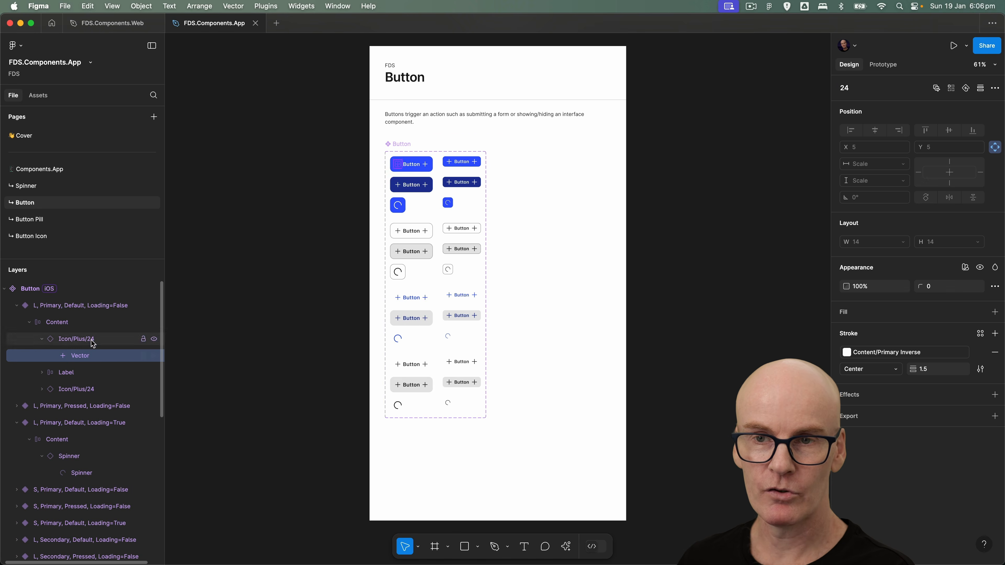
{"action": "left_click", "coordinate": [93, 344]}
{"action": "left_click", "coordinate": [154, 339]}
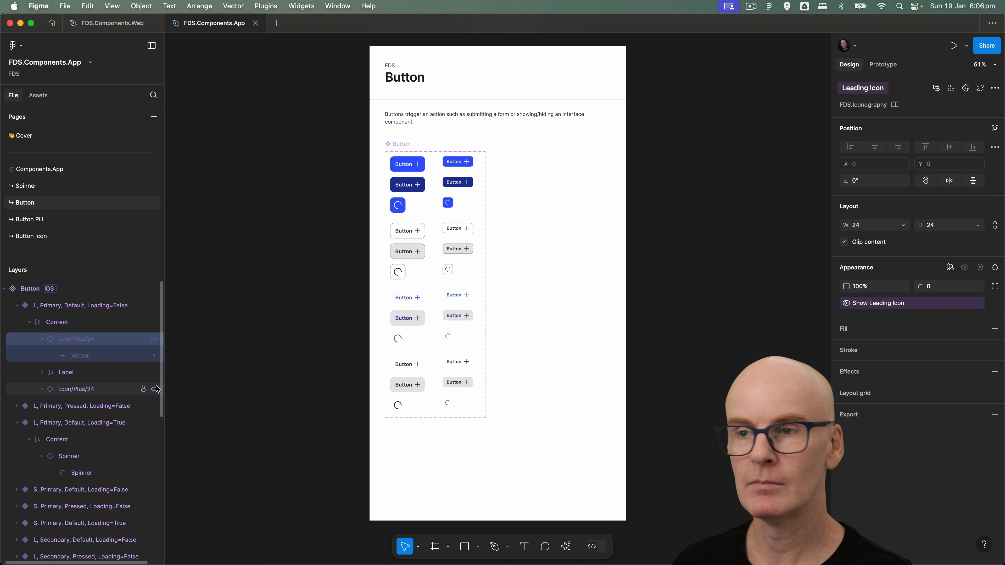
{"action": "left_click", "coordinate": [154, 390]}
{"action": "left_click", "coordinate": [533, 433]}
- Move the size S Button variants to X 133 and resize the Button component set to fit its variants
{"action": "left_click_drag", "start_coordinate": [745, 494], "coordinate": [391, 151]}
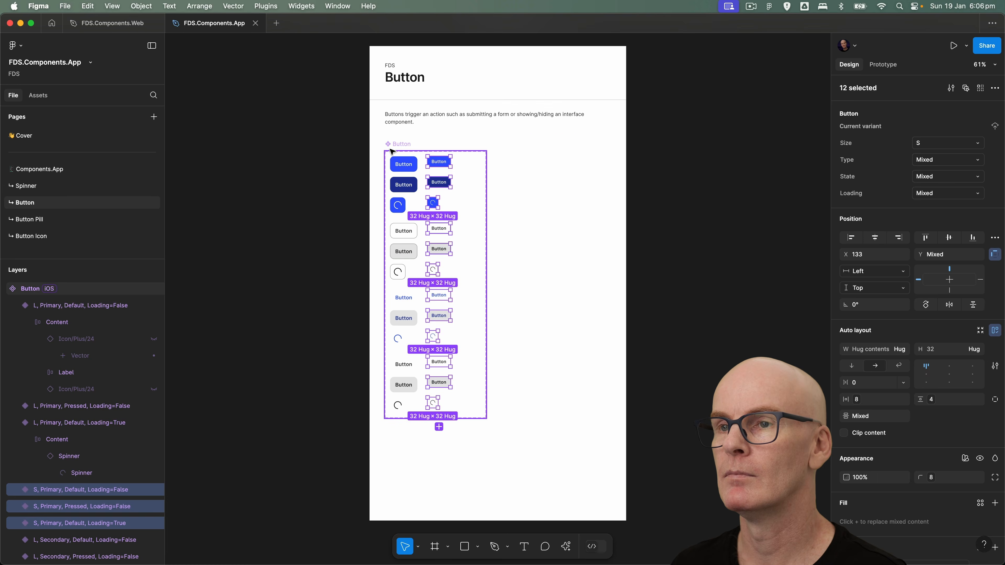
{"action": "left_click", "coordinate": [392, 150]}
{"action": "left_click", "coordinate": [979, 359]}
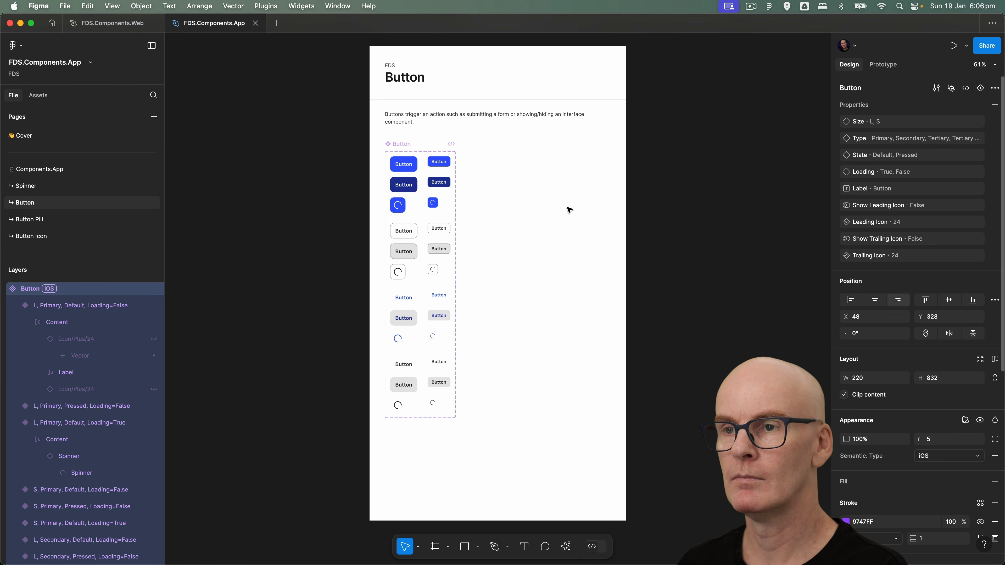
{"action": "left_click", "coordinate": [278, 159]}
- Hide the leading and trailing plus icons by default in the Button Pill component on its page
{"action": "left_click", "coordinate": [110, 219]}
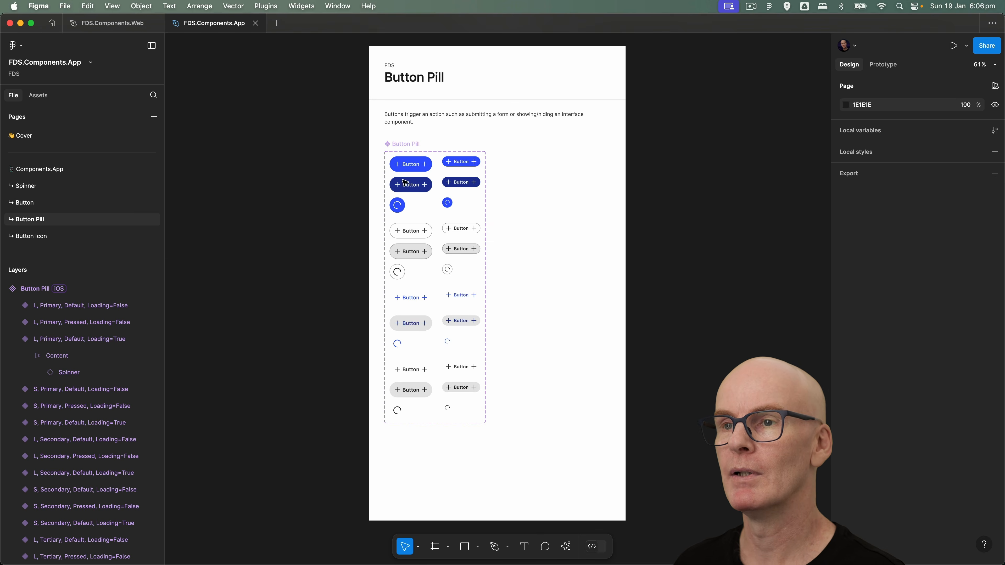
{"action": "left_click", "coordinate": [397, 164], "text": "super"}
{"action": "left_click", "coordinate": [77, 341]}
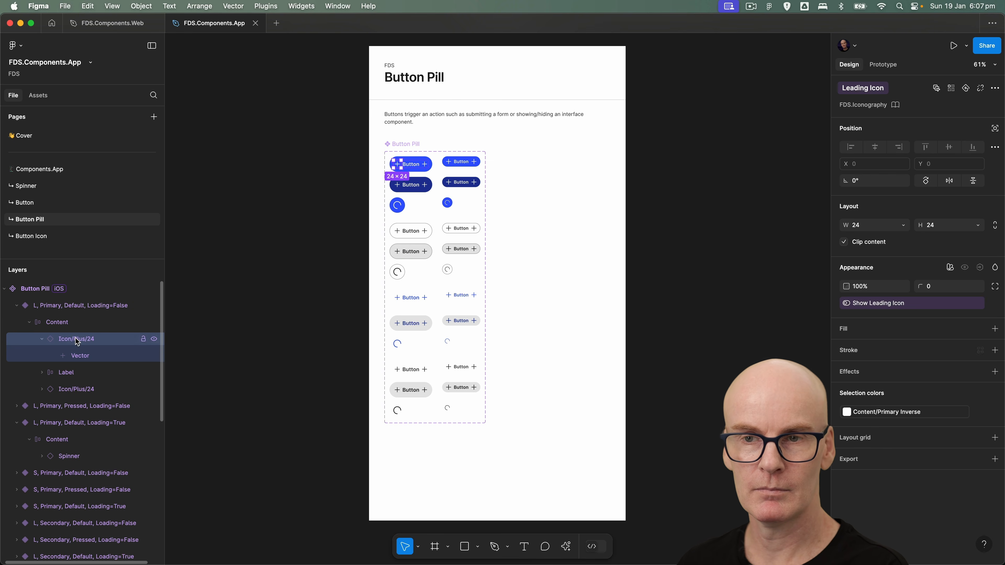
{"action": "left_click", "coordinate": [154, 339]}
{"action": "left_click", "coordinate": [154, 389]}
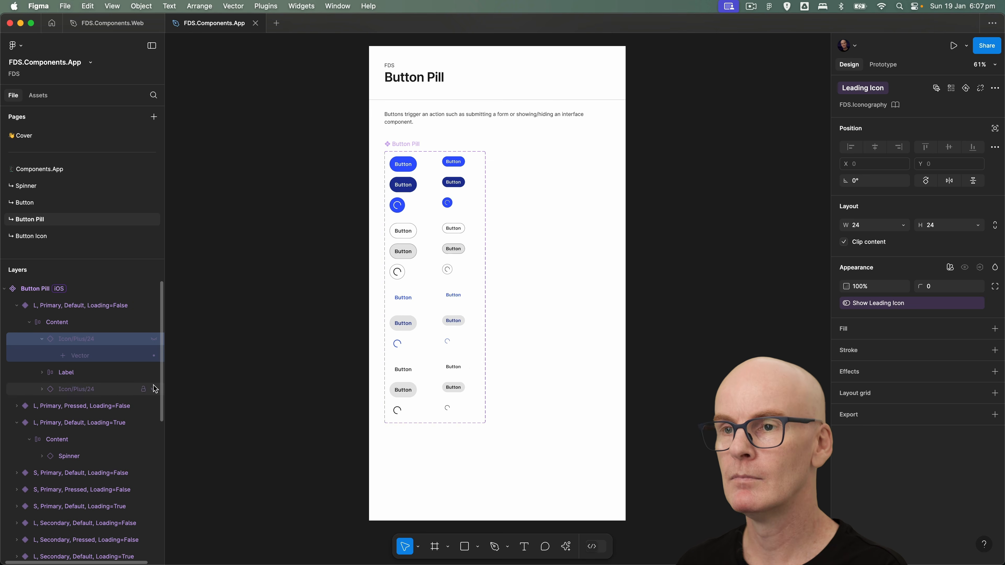
- Move the size S Button Pill variants closer to the size L column, 32 px away at X 133
{"action": "left_click", "coordinate": [242, 259]}
{"action": "left_click_drag", "start_coordinate": [698, 473], "coordinate": [421, 145]}
{"action": "key", "text": "shift+Left"}
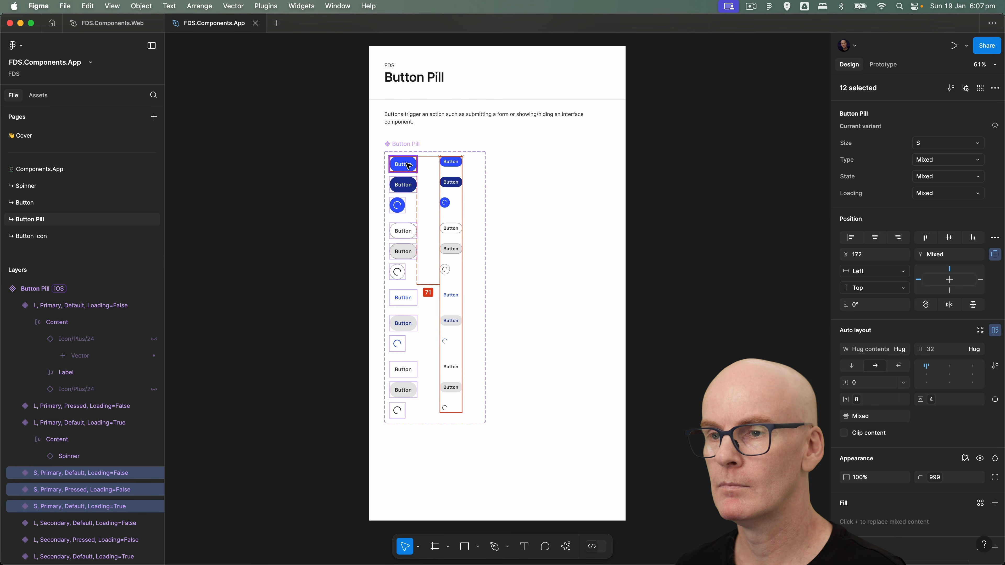
{"action": "key", "text": "shift+Left"}
{"action": "key", "text": "shift+Left"}
{"action": "key", "text": "shift+Left"}
{"action": "key", "text": "shift+Left"}
{"action": "key", "text": "shift+Left"}
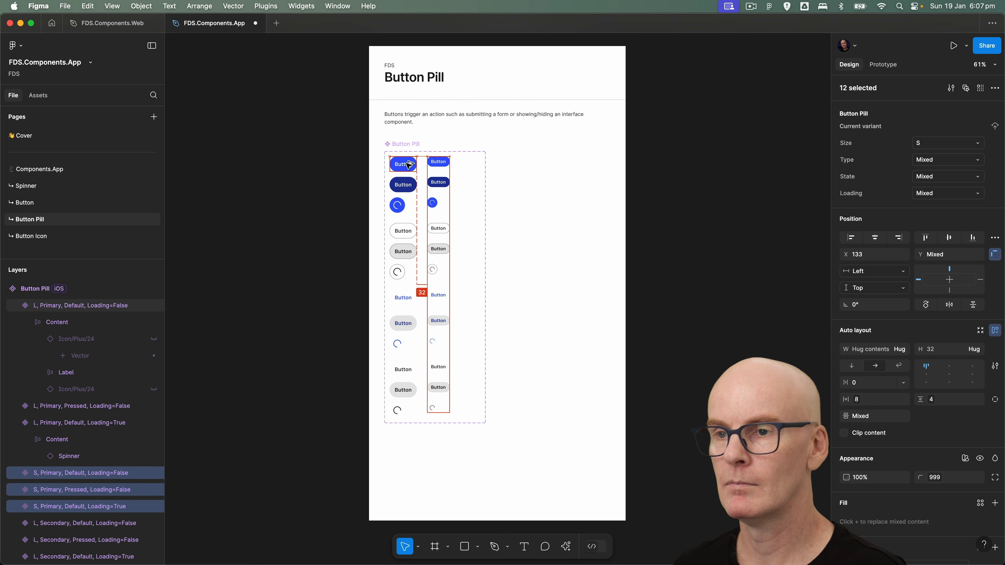
{"action": "left_click", "coordinate": [343, 162]}
- Resize the Button Pill component set to fit its variants
{"action": "left_click", "coordinate": [410, 149]}
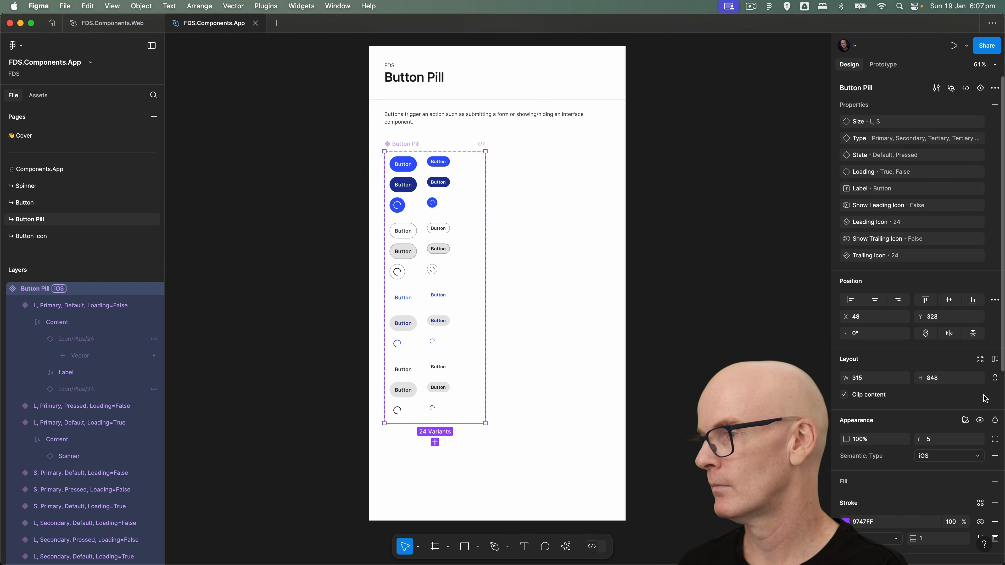
{"action": "left_click", "coordinate": [980, 359]}
{"action": "left_click", "coordinate": [258, 207]}
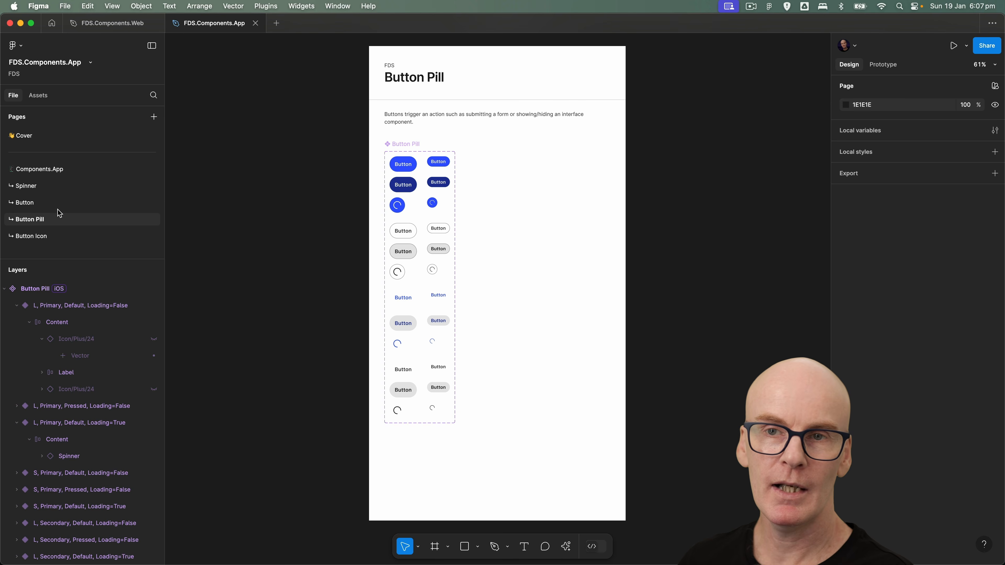
- Duplicate the Button page and place the copy after the Button Icon page
{"action": "left_click", "coordinate": [46, 203]}
{"action": "right_click", "coordinate": [64, 203]}
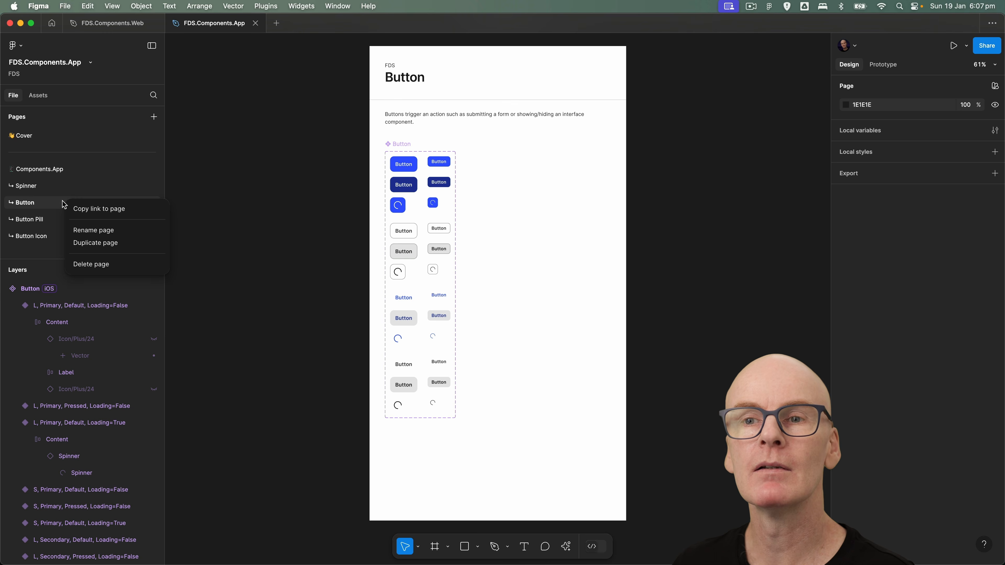
{"action": "left_click", "coordinate": [107, 243]}
{"action": "left_click_drag", "start_coordinate": [42, 258], "coordinate": [43, 257]}
- Rename the duplicated page as "Button Group", keeping its arrow prefix
{"action": "double_click", "coordinate": [35, 253]}
{"action": "key", "text": "BackSpace"}
{"action": "type", "text": "Group"}
{"action": "key", "text": "Return"}
- Change the heading title on the Button Group page to "Button Group"
{"action": "double_click", "coordinate": [413, 82]}
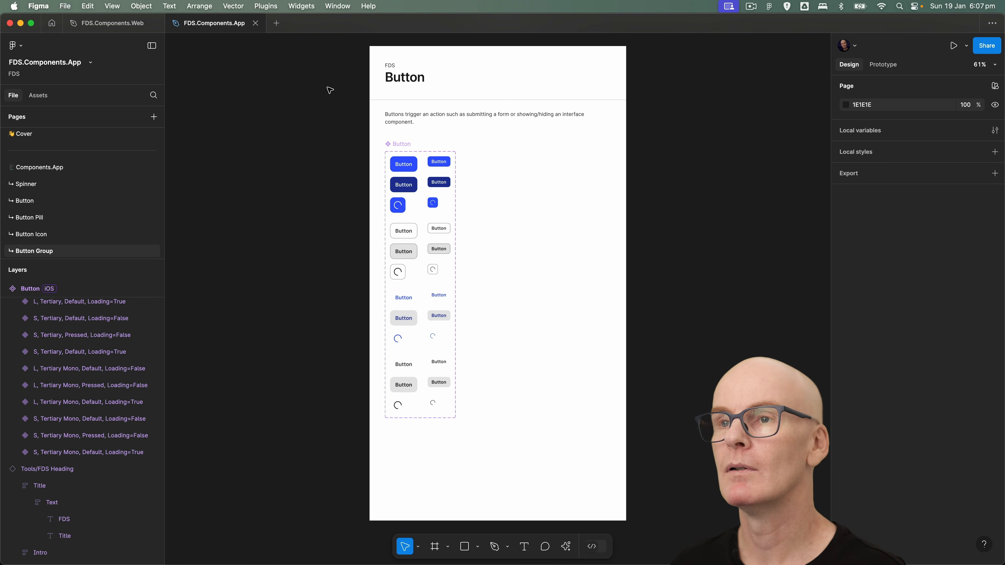
{"action": "double_click", "coordinate": [448, 76]}
{"action": "type", "text": "Group"}
{"action": "key", "text": "Escape"}
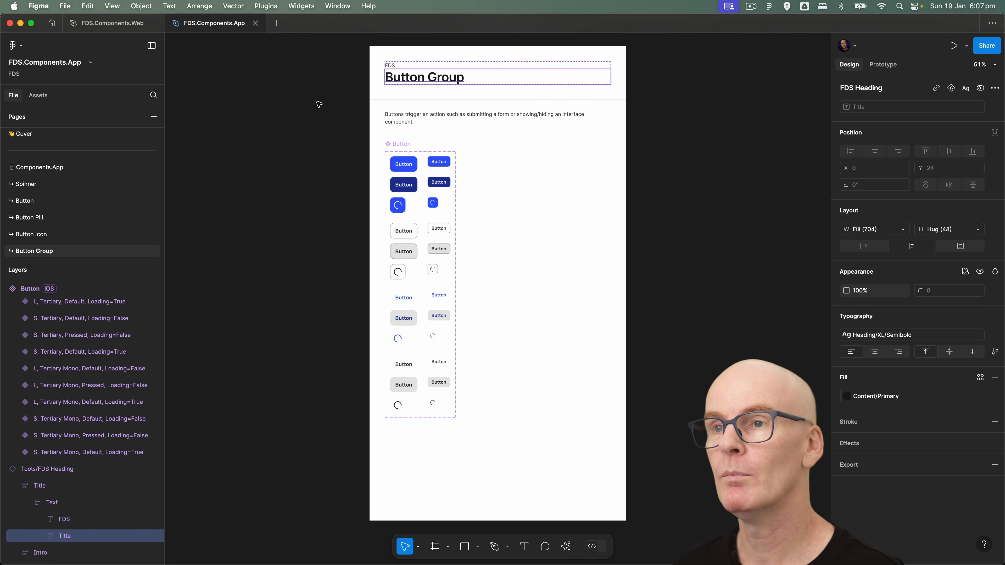
- Delete the copied Button component set from the Button Group page
{"action": "left_click", "coordinate": [329, 142]}
{"action": "left_click", "coordinate": [399, 144]}
{"action": "key", "text": "Delete"}
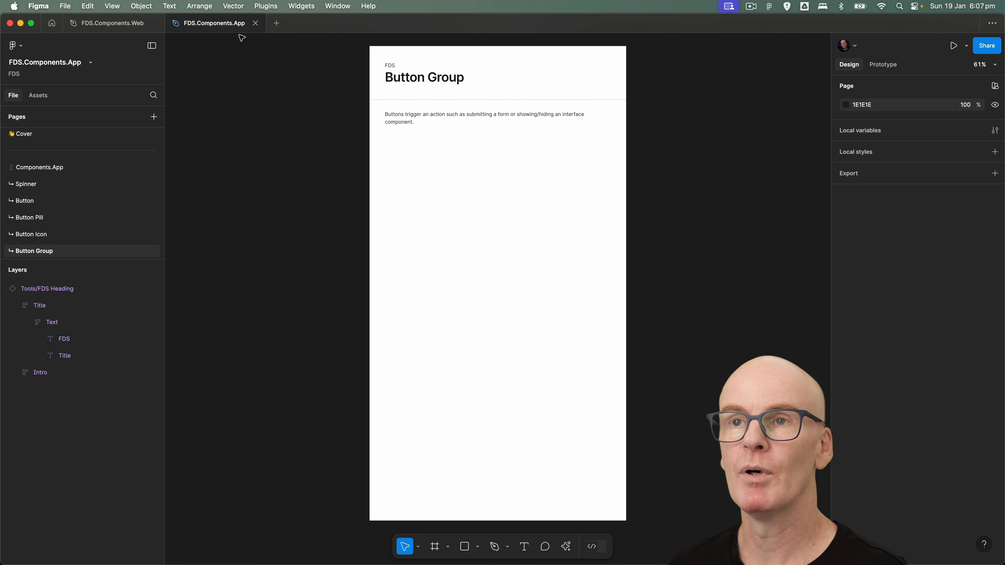
- Replace the page's intro text with "A wrapper for multiple, related buttons." copied from the FDS.Components.Web Button Group page
{"action": "key", "text": "ctrl+shift+Tab"}
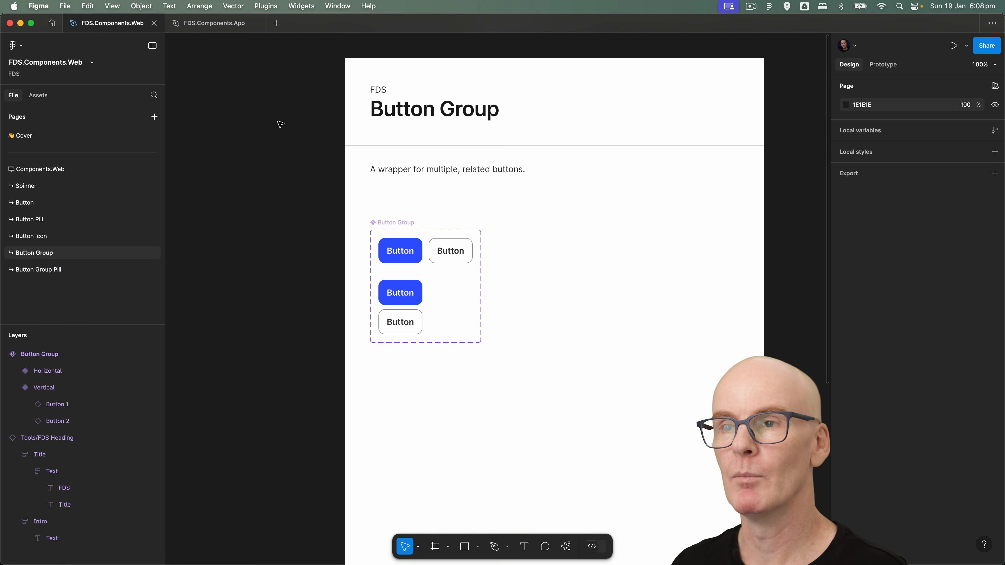
{"action": "double_click", "coordinate": [407, 170]}
{"action": "key", "text": "super+c"}
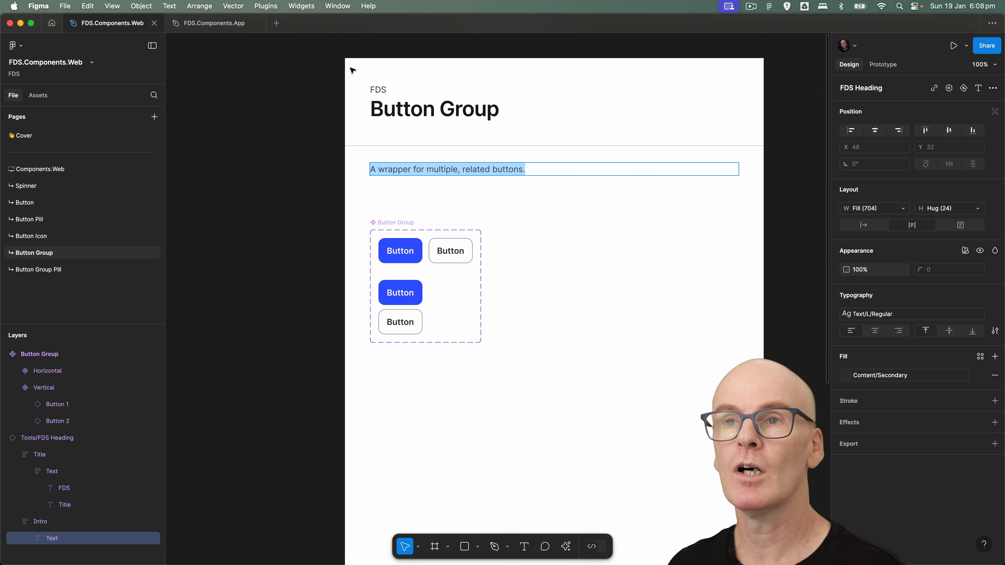
{"action": "key", "text": "ctrl+Tab"}
{"action": "double_click", "coordinate": [411, 115]}
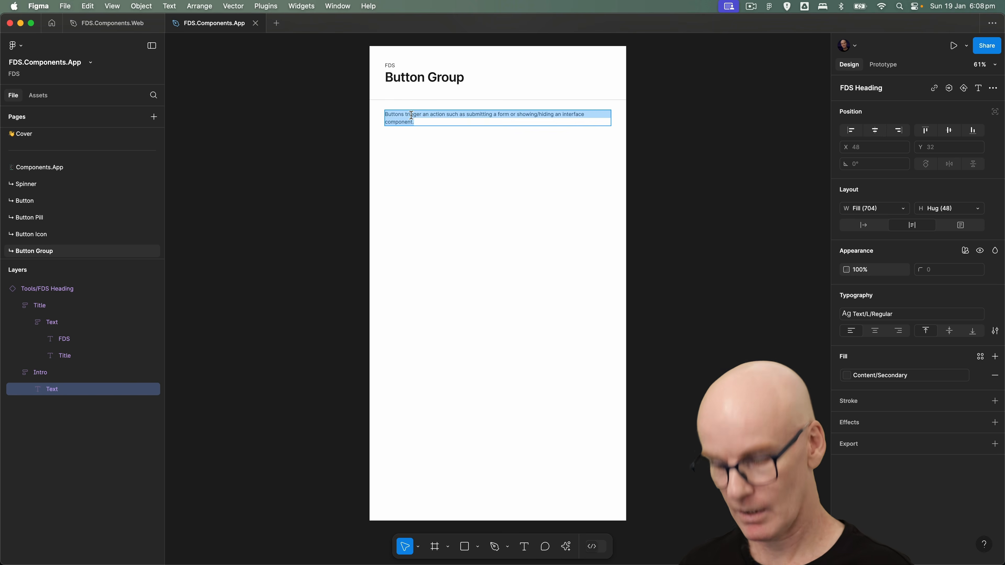
{"action": "key", "text": "super+v"}
{"action": "left_click", "coordinate": [315, 106]}
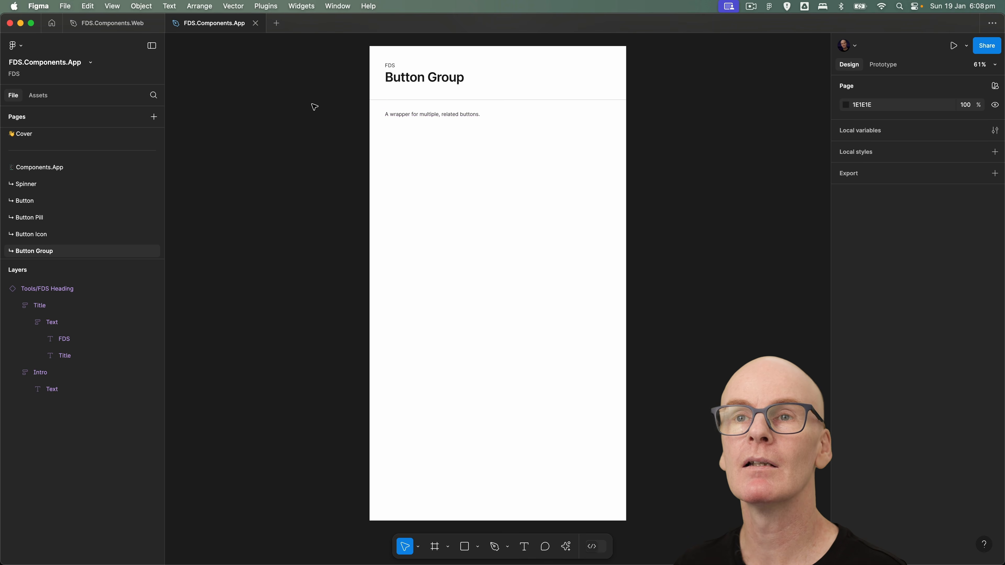
- Copy the Button Group component set from FDS.Components.Web and paste it into the Button Group page of FDS.Components.App
{"action": "left_click", "coordinate": [125, 25]}
{"action": "key", "text": "Escape"}
{"action": "left_click", "coordinate": [403, 229]}
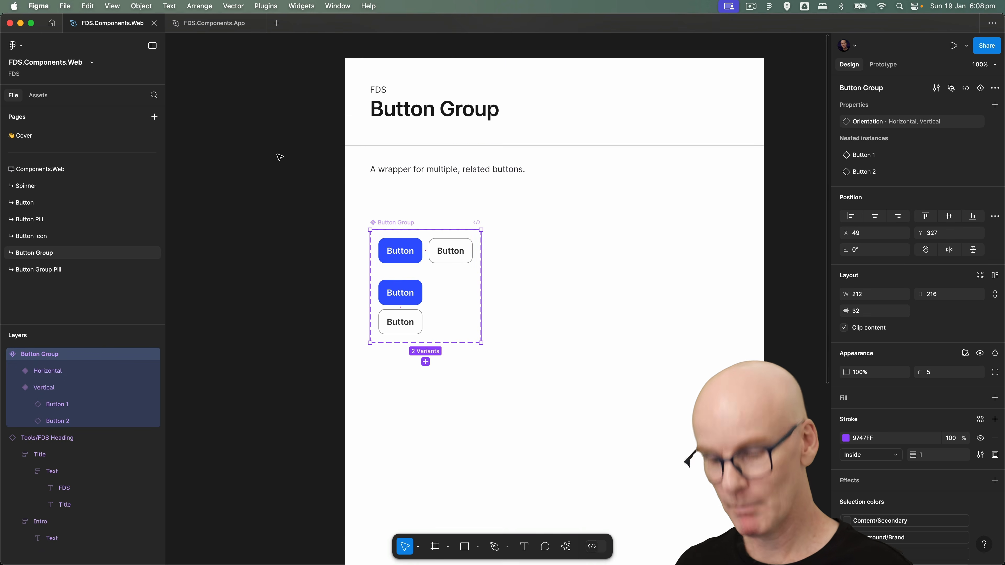
{"action": "key", "text": "ctrl+Tab"}
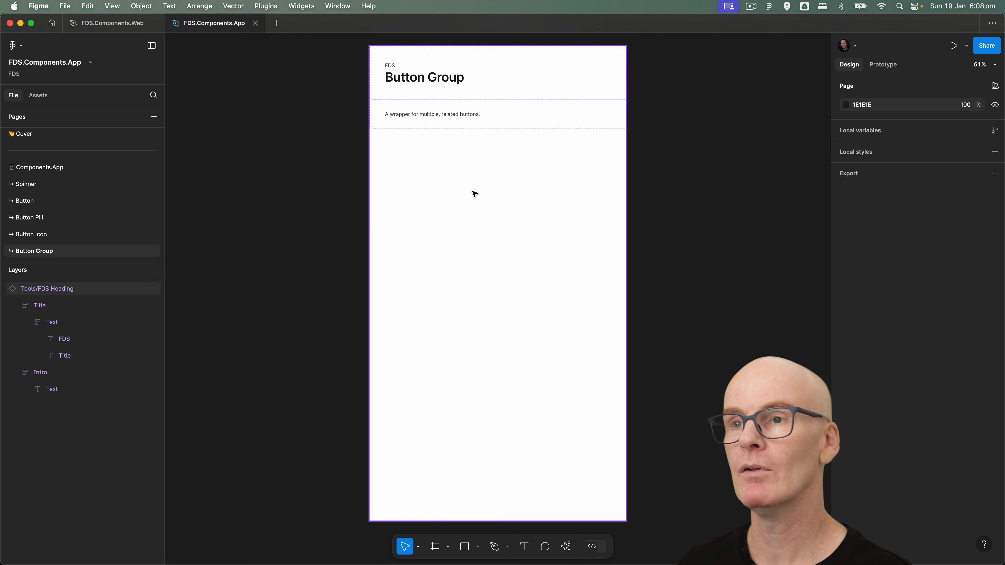
{"action": "left_click", "coordinate": [472, 197]}
{"action": "key", "text": "super+v"}
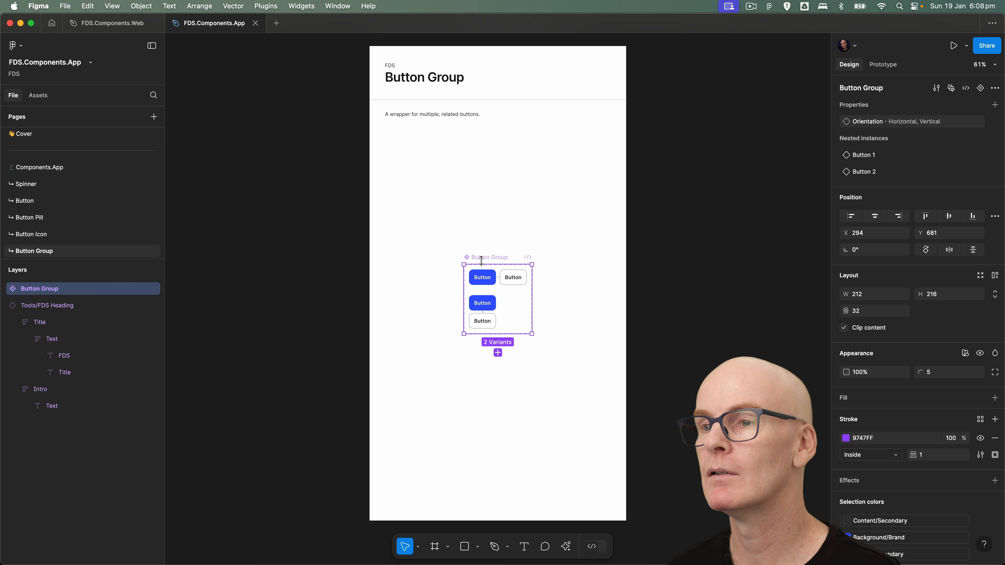
- Position the pasted Button Group component set below the intro text, aligned with it at X 48
{"action": "left_click_drag", "start_coordinate": [487, 260], "coordinate": [376, 130]}
{"action": "key", "text": "shift+Down"}
{"action": "key", "text": "shift+Down"}
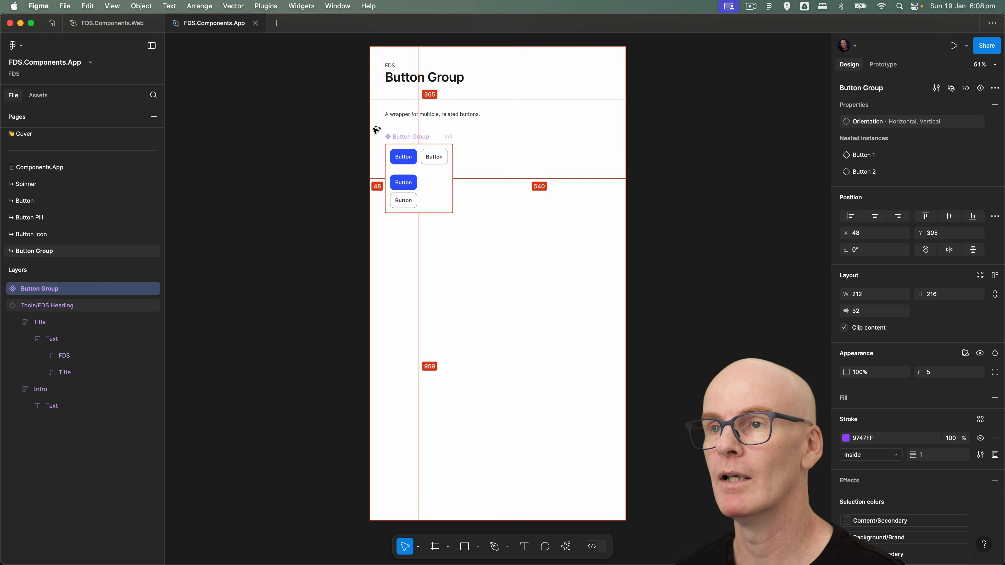
{"action": "key", "text": "shift+Down"}
{"action": "key", "text": "shift+Down"}
{"action": "key", "text": "shift+Down"}
{"action": "key", "text": "Up"}
- Swap both button instances in the Horizontal variant for the Button component created in this file
{"action": "key", "text": "Return"}
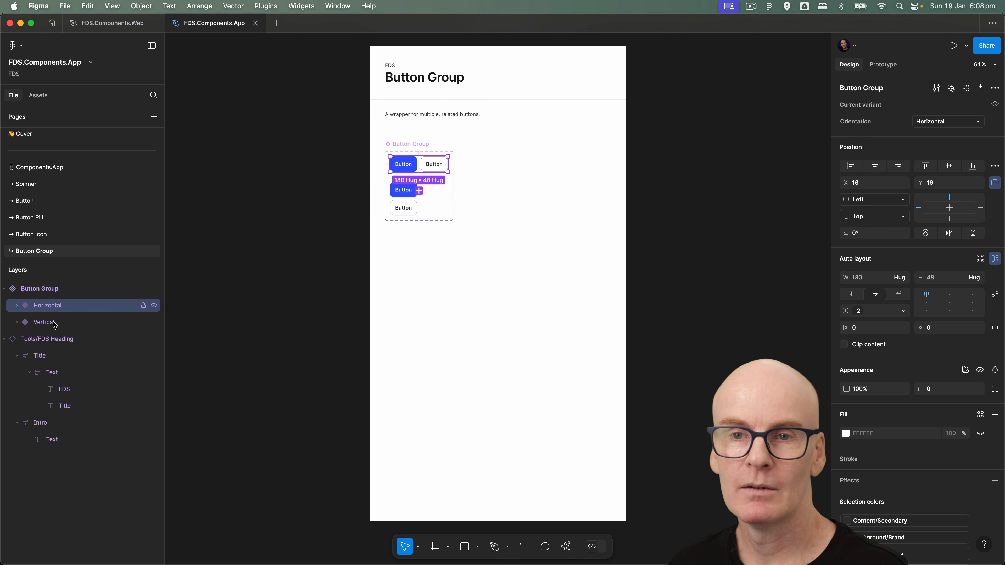
{"action": "left_click", "coordinate": [14, 306]}
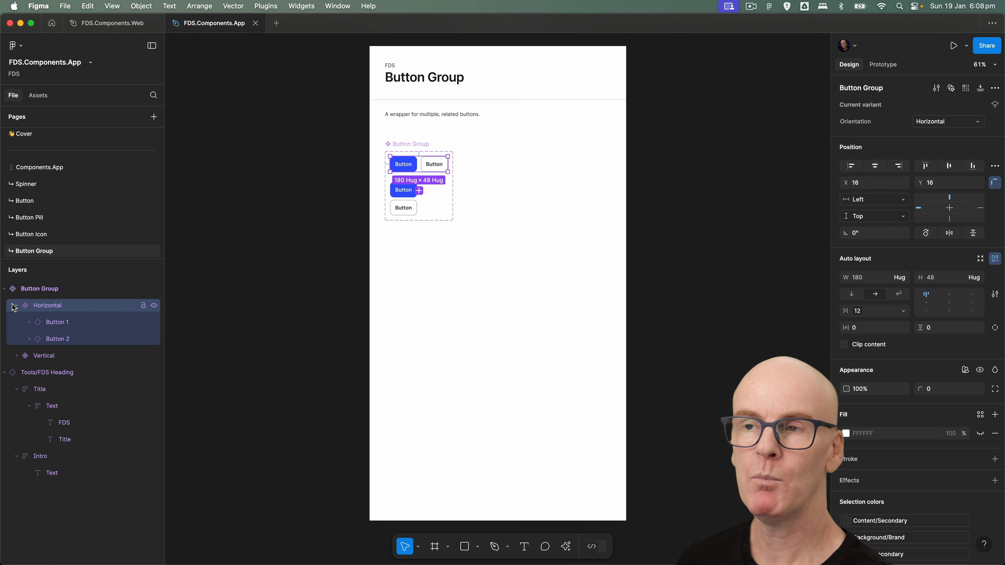
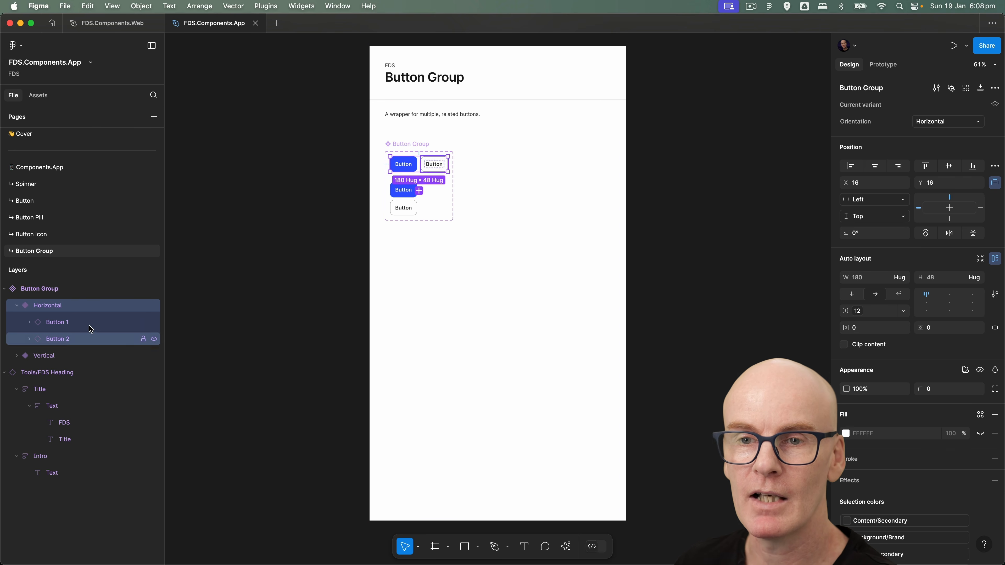
{"action": "left_click", "coordinate": [255, 204]}
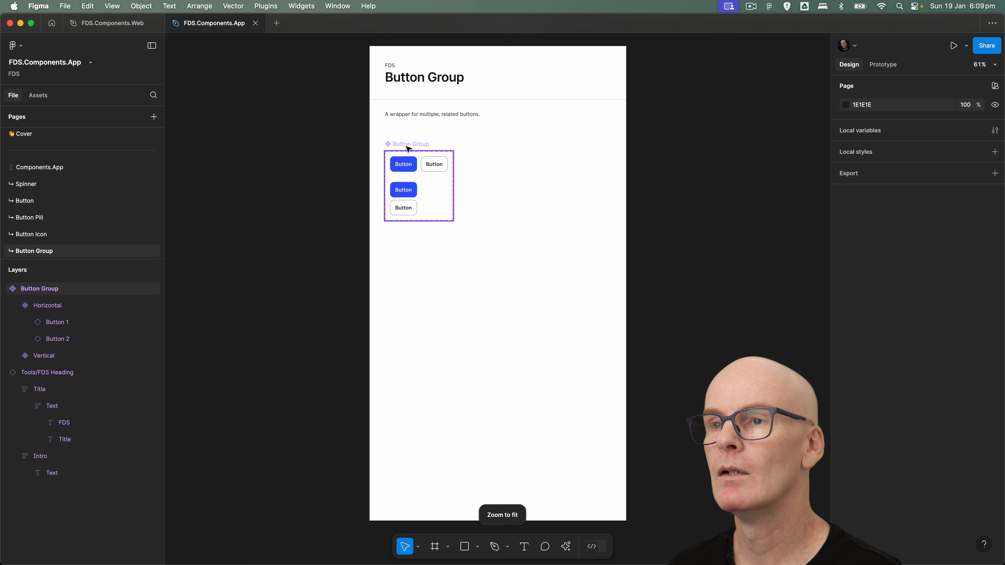
{"action": "left_click", "coordinate": [409, 148]}
{"action": "scroll", "coordinate": [408, 148], "scroll_direction": "up", "scroll_amount": 3}
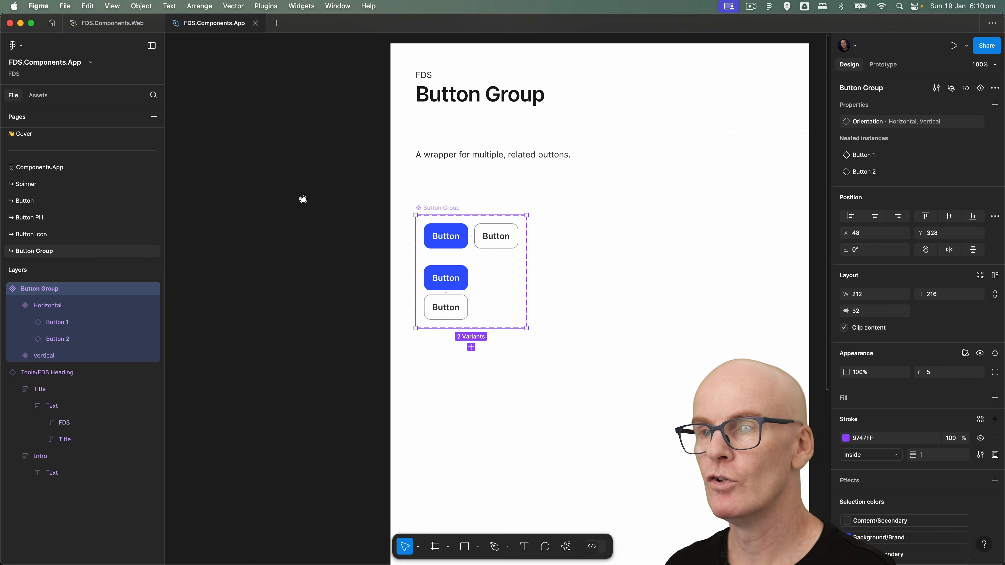
{"action": "left_click", "coordinate": [294, 197]}
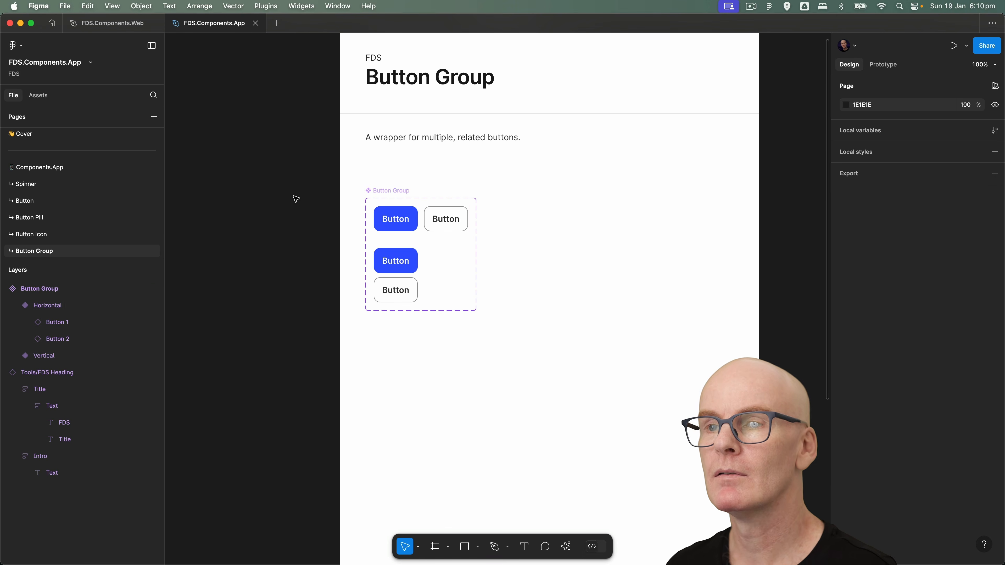
{"action": "left_click", "coordinate": [57, 322]}
{"action": "left_click", "coordinate": [57, 339], "text": "shift"}
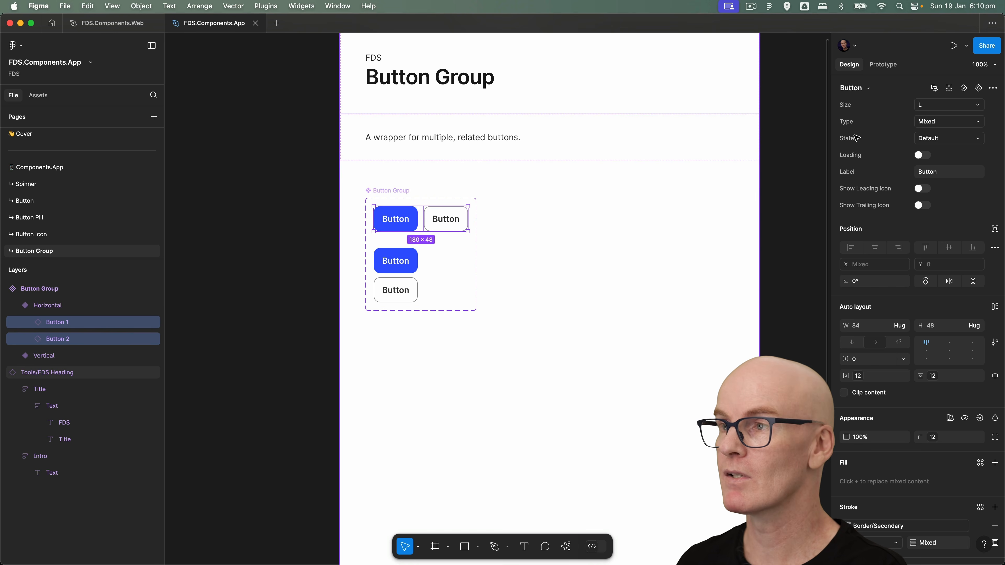
{"action": "left_click", "coordinate": [877, 90]}
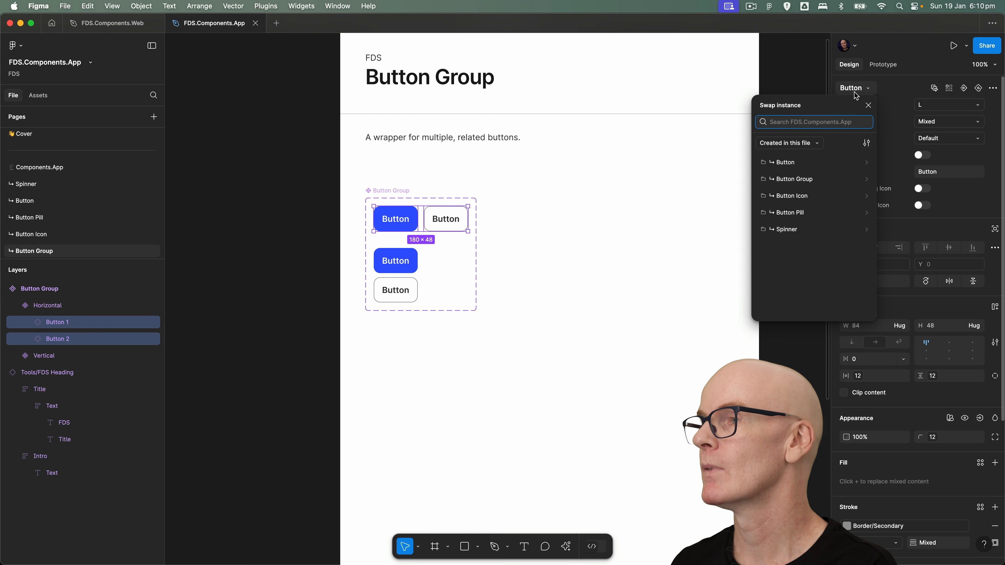
{"action": "left_click", "coordinate": [797, 164]}
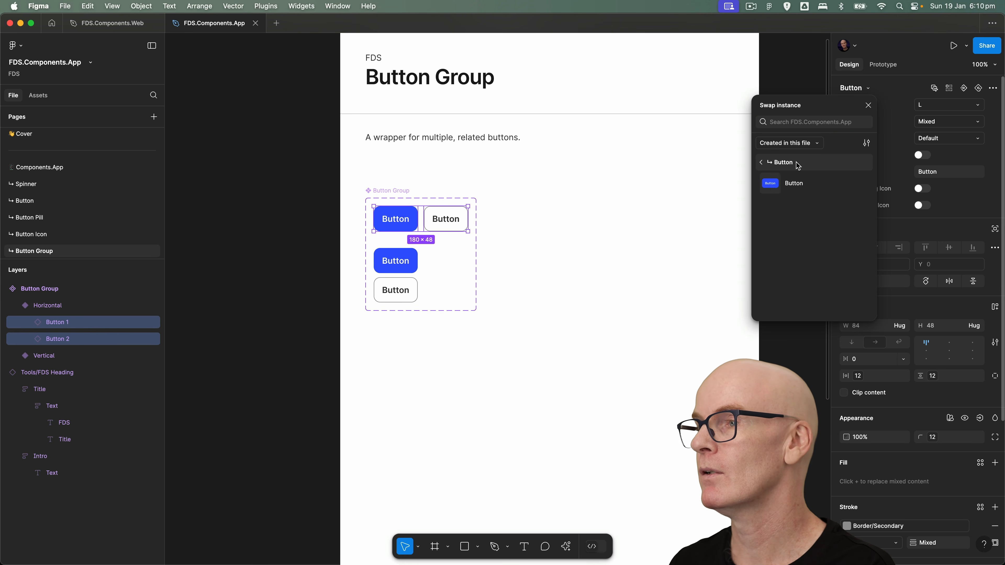
{"action": "left_click", "coordinate": [785, 184]}
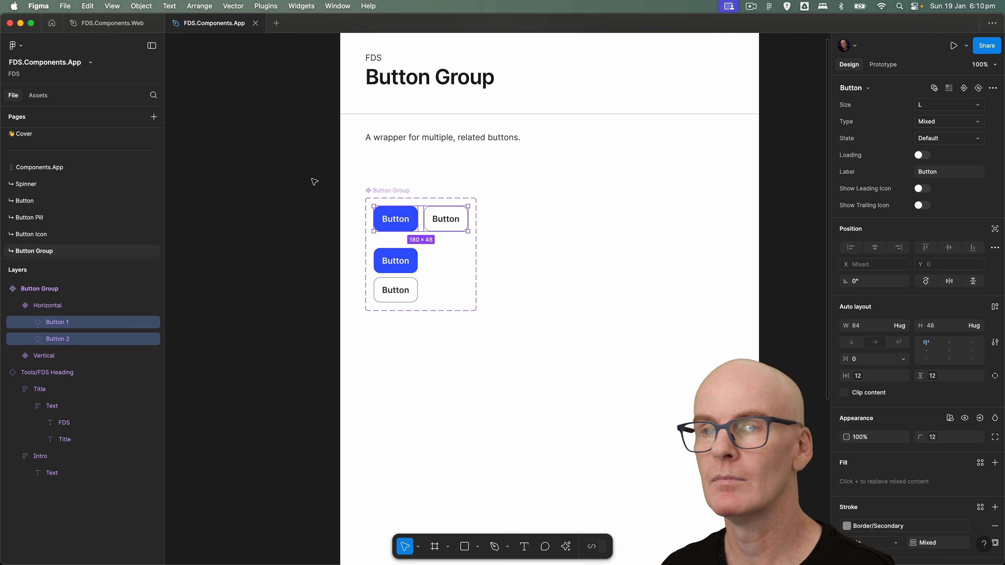
- Check which main component the Horizontal variant's Button 1 comes from, and return to the Button Group page
{"action": "left_click", "coordinate": [67, 323]}
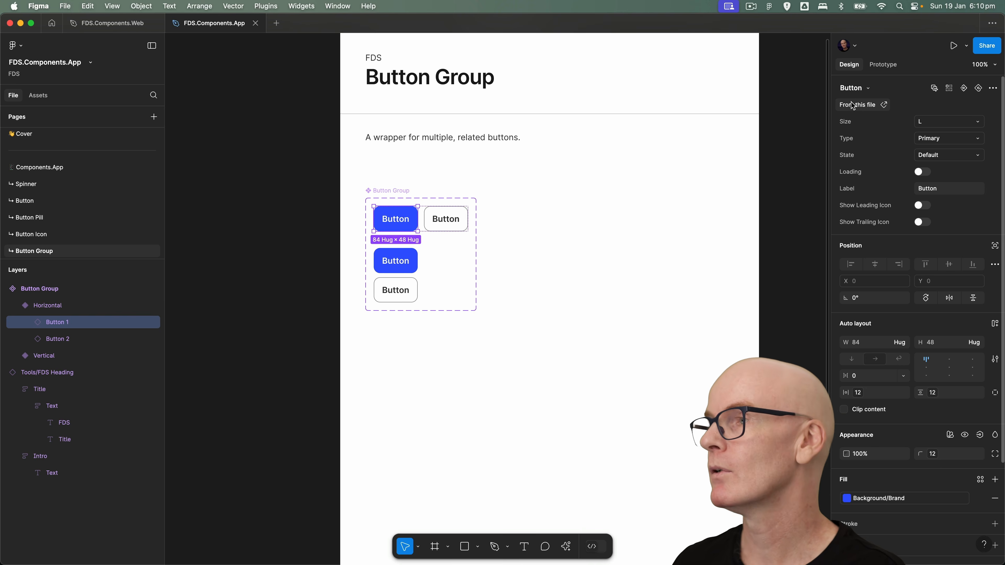
{"action": "left_click", "coordinate": [856, 105]}
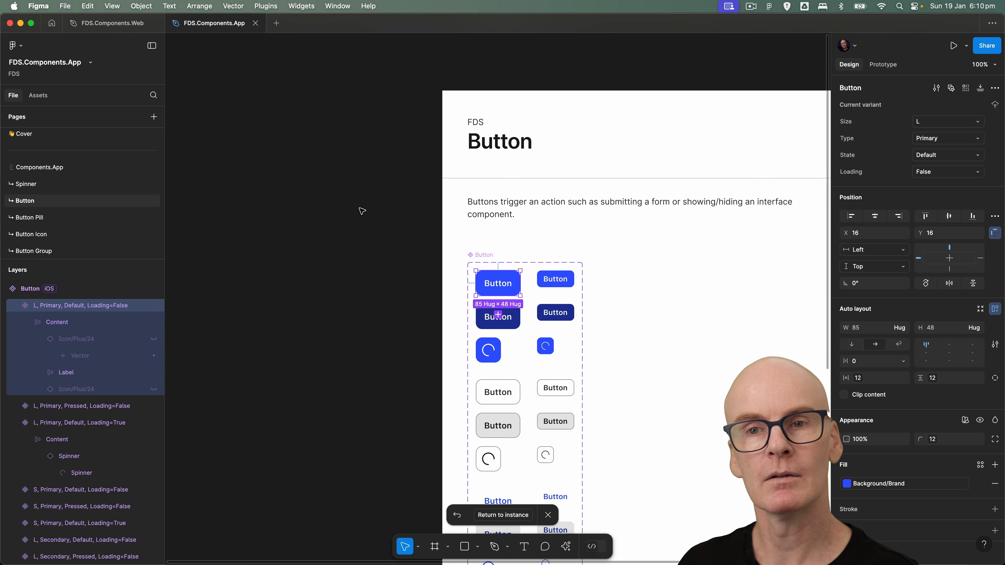
{"action": "left_click", "coordinate": [331, 192]}
{"action": "left_click", "coordinate": [99, 252]}
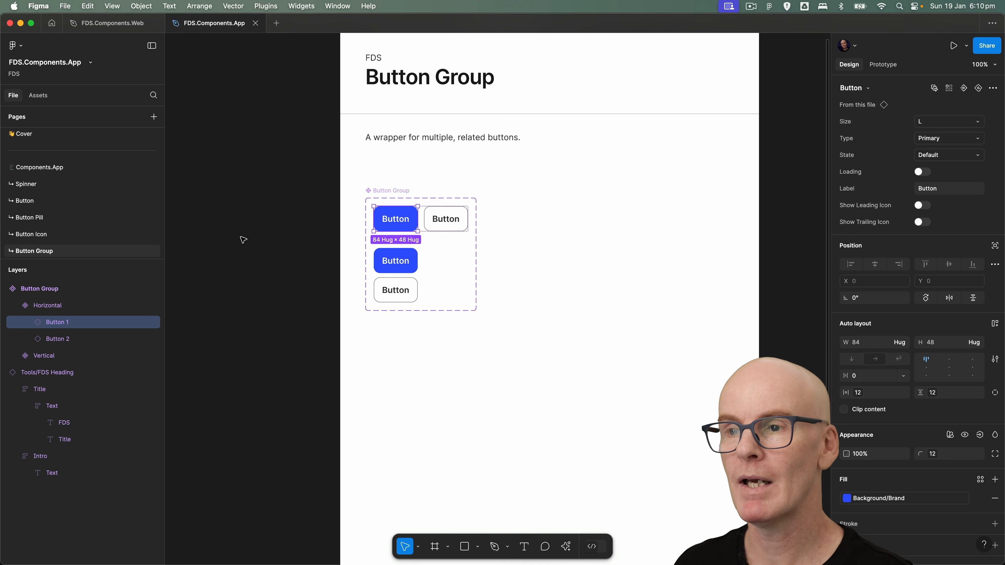
- Swap both button instances in the Vertical variant for this file's own Button component
{"action": "left_click", "coordinate": [393, 283]}
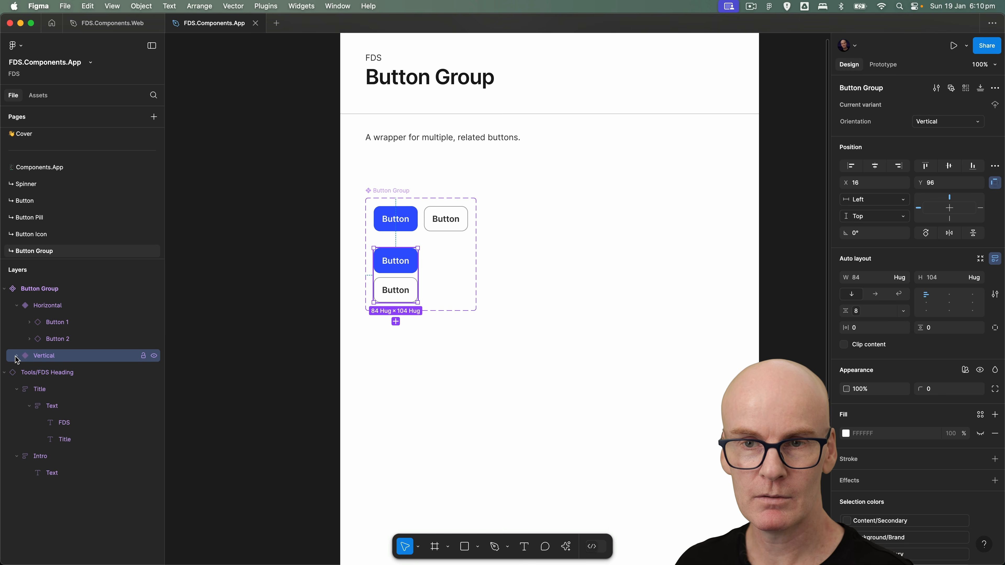
{"action": "left_click", "coordinate": [16, 359]}
{"action": "left_click", "coordinate": [49, 372]}
{"action": "left_click", "coordinate": [62, 390], "text": "shift"}
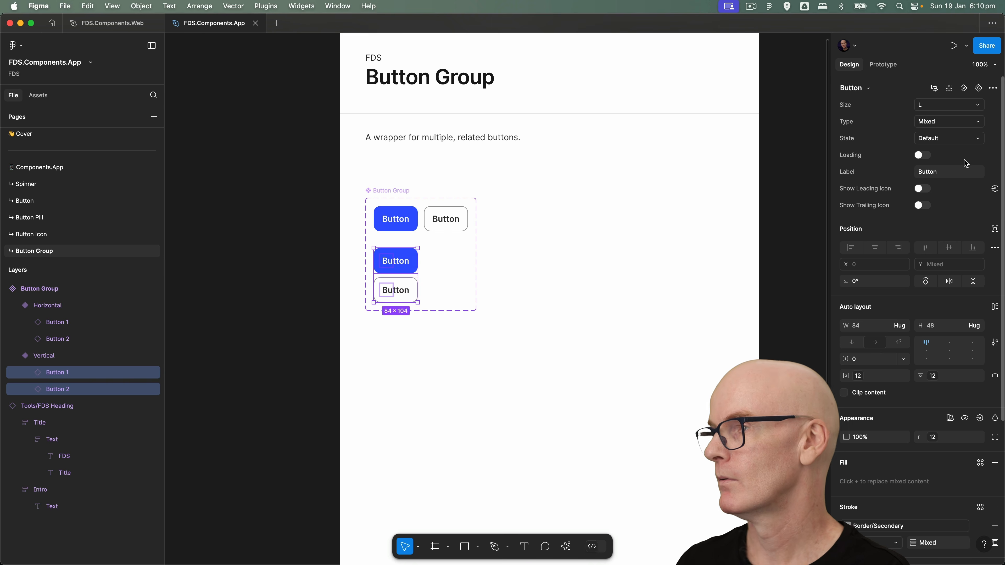
{"action": "left_click", "coordinate": [862, 88]}
{"action": "left_click", "coordinate": [798, 161]}
{"action": "key", "text": "Escape"}
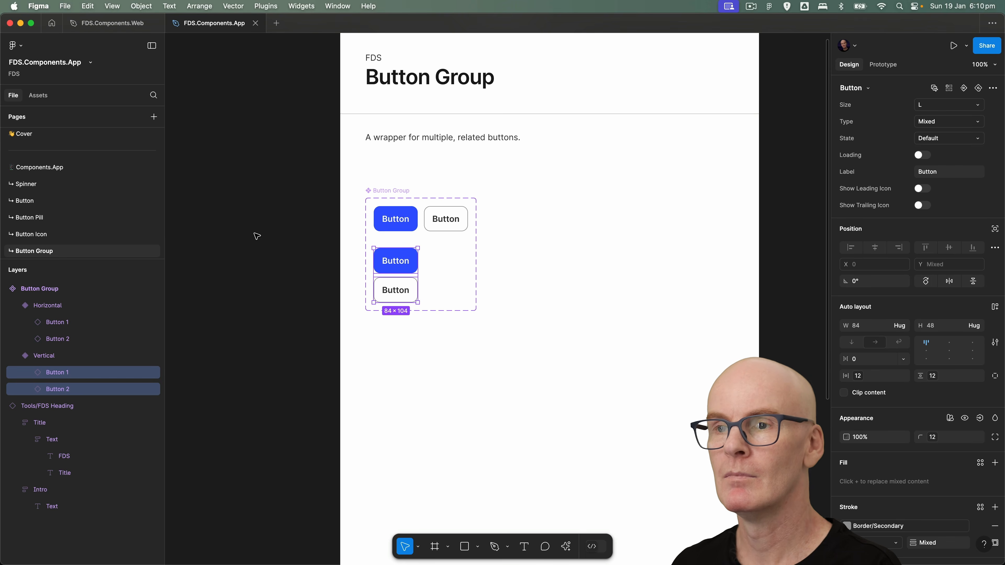
- Widen the Button Group component set to about 557 and set the Horizontal variant's width to 361
{"action": "left_click", "coordinate": [215, 228]}
{"action": "left_click", "coordinate": [407, 198]}
{"action": "left_click_drag", "start_coordinate": [479, 251], "coordinate": [656, 237]}
{"action": "left_click", "coordinate": [442, 221]}
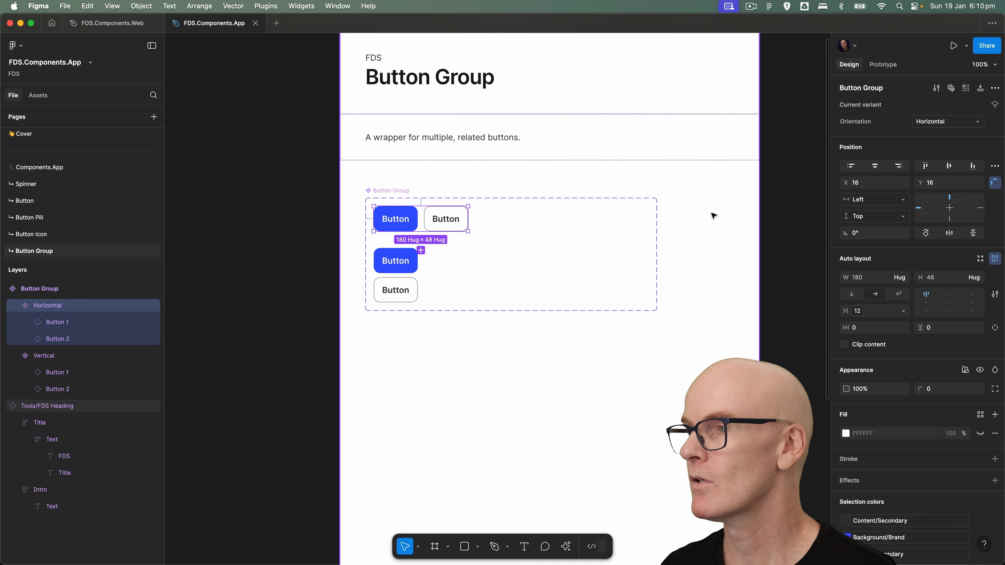
{"action": "left_click", "coordinate": [871, 278]}
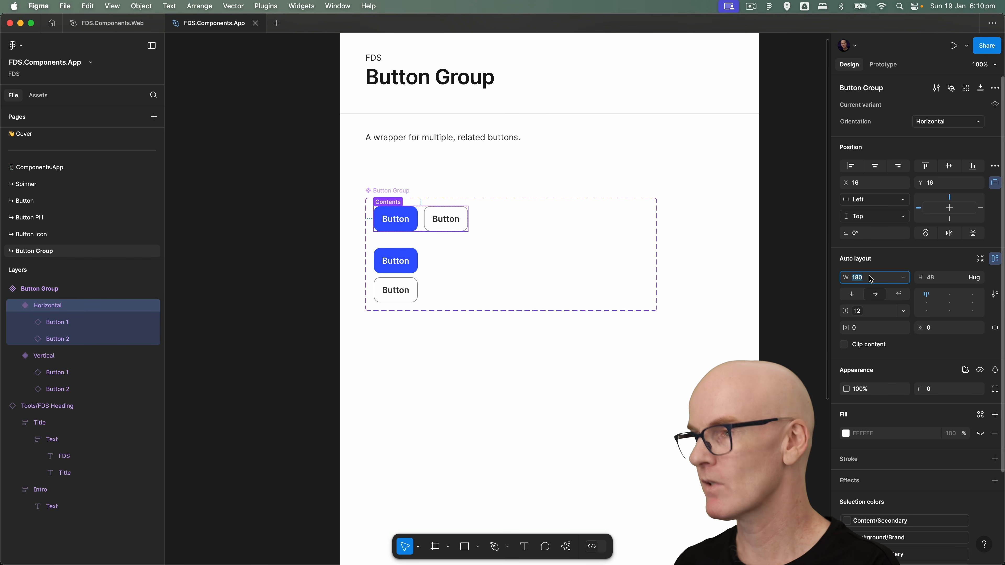
{"action": "type", "text": "361"}
{"action": "key", "text": "Return"}
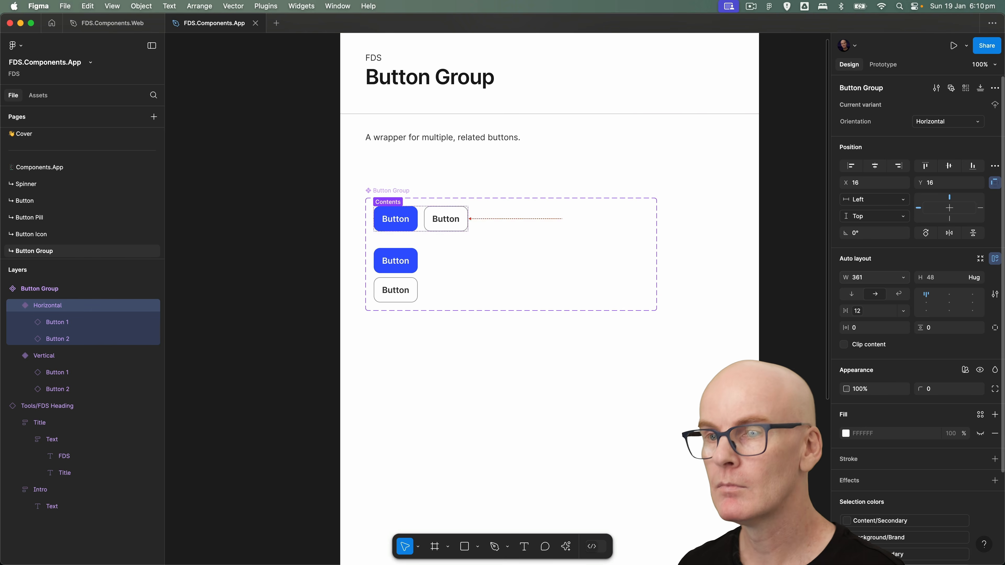
- Make Button 1 and Button 2 in the Horizontal variant fill the container's width
{"action": "left_click", "coordinate": [60, 321]}
{"action": "left_click", "coordinate": [63, 339], "text": "shift"}
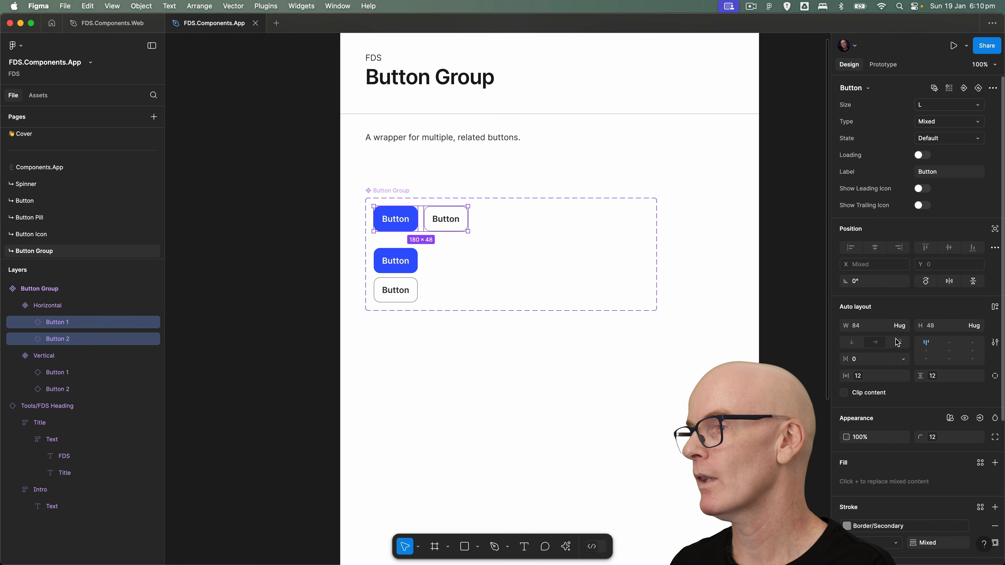
{"action": "left_click", "coordinate": [899, 325]}
{"action": "left_click", "coordinate": [870, 336]}
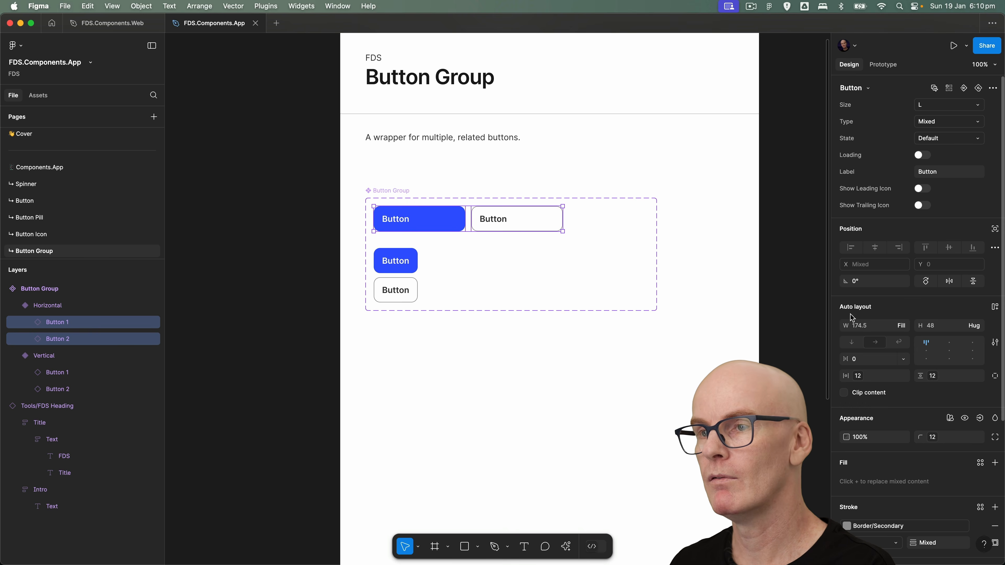
{"action": "key", "text": "Escape"}
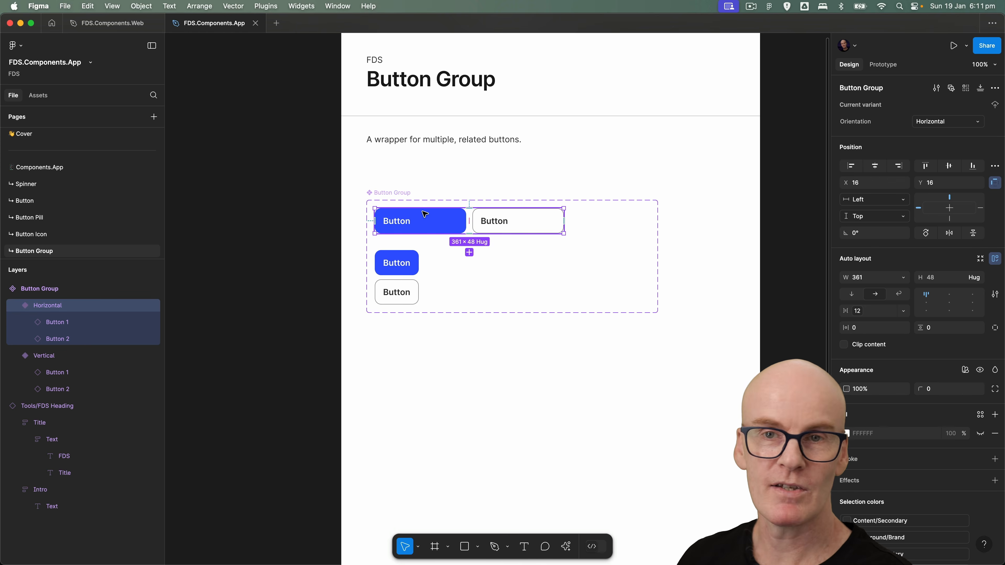
- Go to Button 1's main component and set the auto layout alignment of all Button variants to top center
{"action": "left_click", "coordinate": [425, 214]}
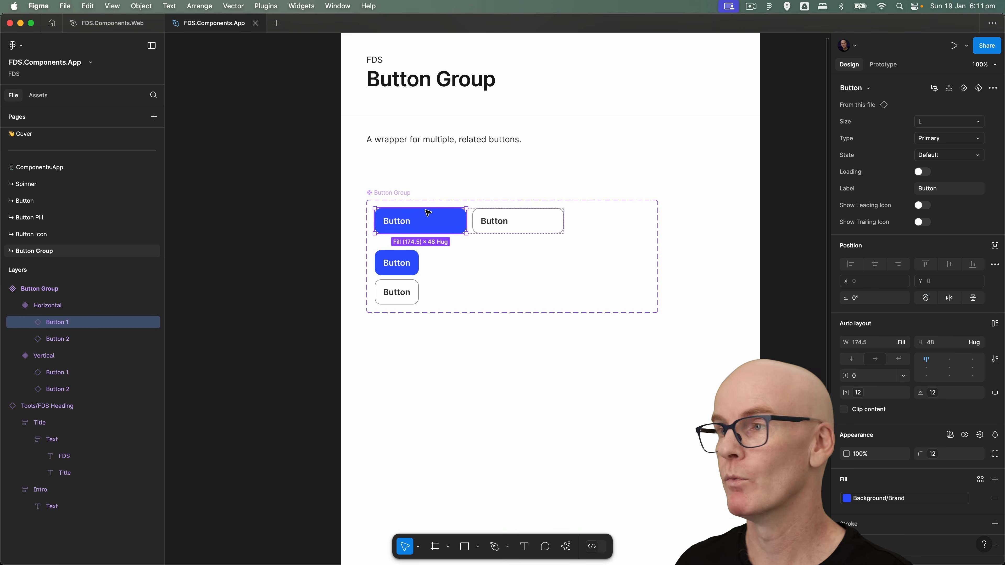
{"action": "left_click", "coordinate": [851, 109]}
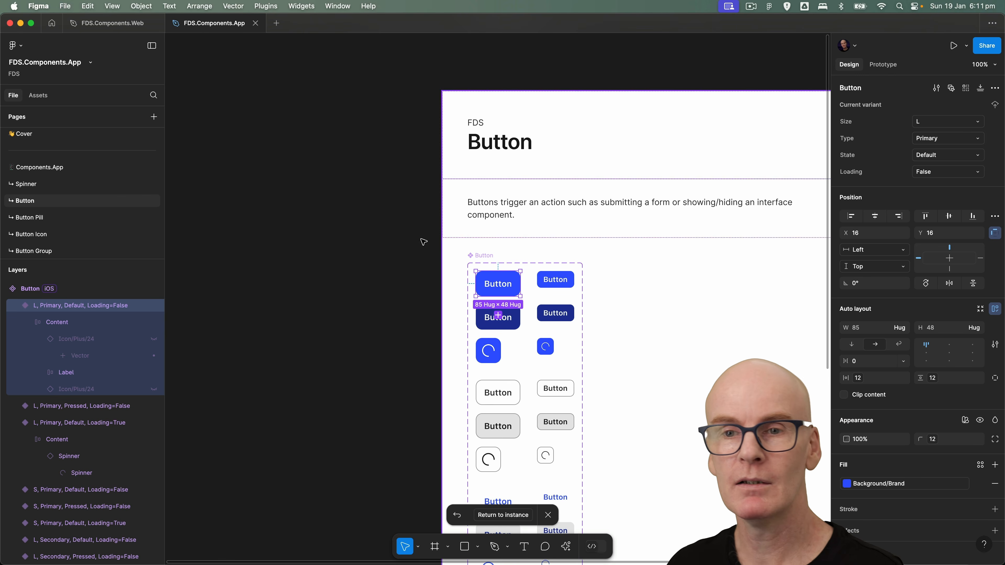
{"action": "left_click", "coordinate": [70, 305]}
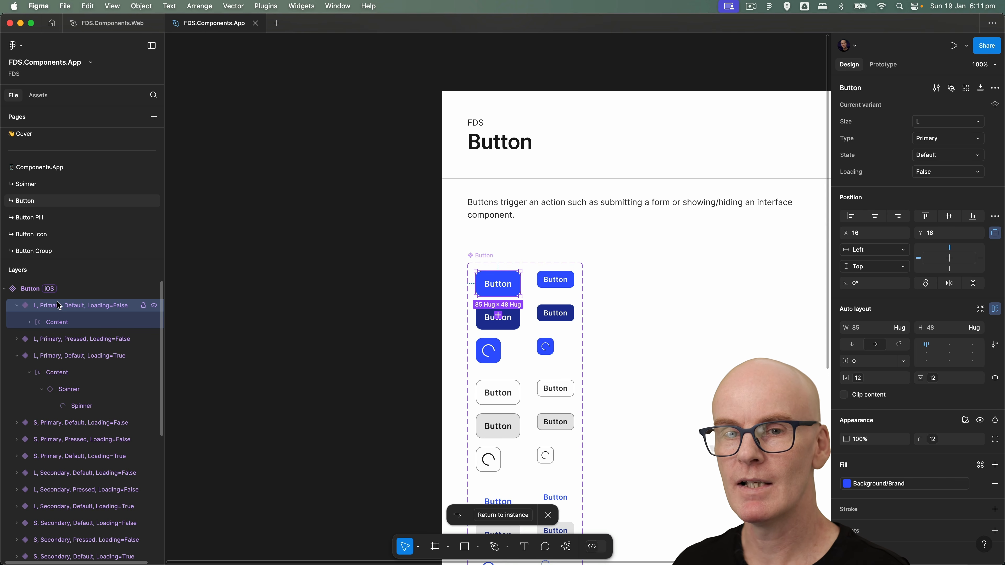
{"action": "left_click", "coordinate": [17, 305]}
{"action": "left_click", "coordinate": [17, 339]}
{"action": "scroll", "coordinate": [18, 340], "scroll_direction": "down", "scroll_amount": 3}
{"action": "scroll", "coordinate": [19, 339], "scroll_direction": "down", "scroll_amount": 2}
{"action": "left_click", "coordinate": [92, 536], "text": "shift"}
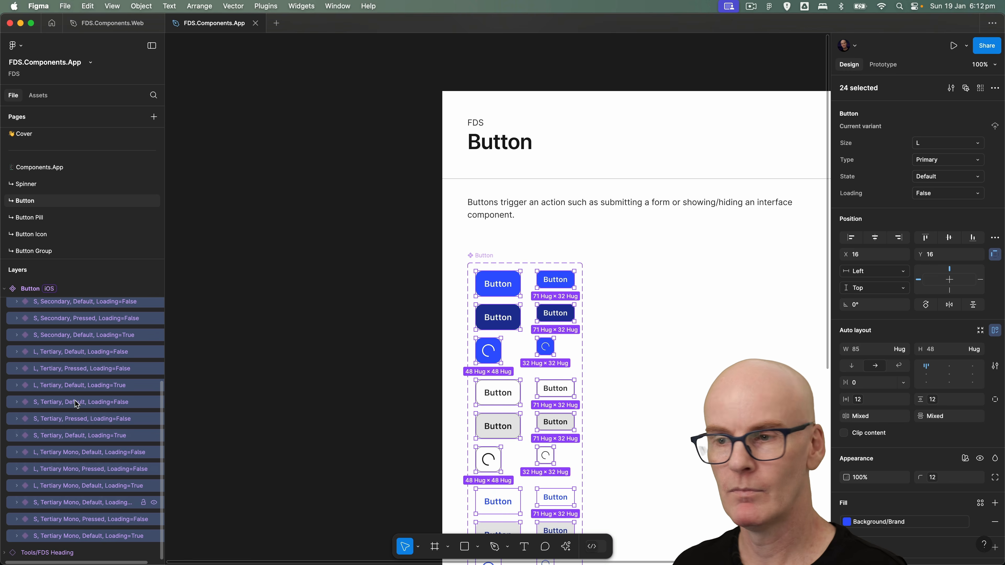
{"action": "left_click", "coordinate": [949, 366]}
{"action": "left_click", "coordinate": [245, 203]}
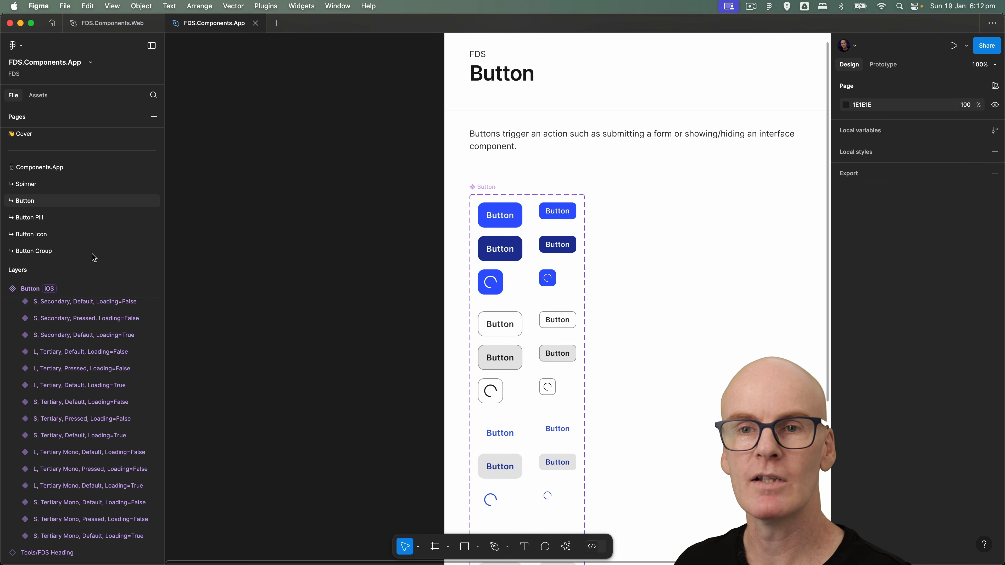
- Back on the Button Group page, set the Vertical variant's width to 361
{"action": "left_click", "coordinate": [74, 252]}
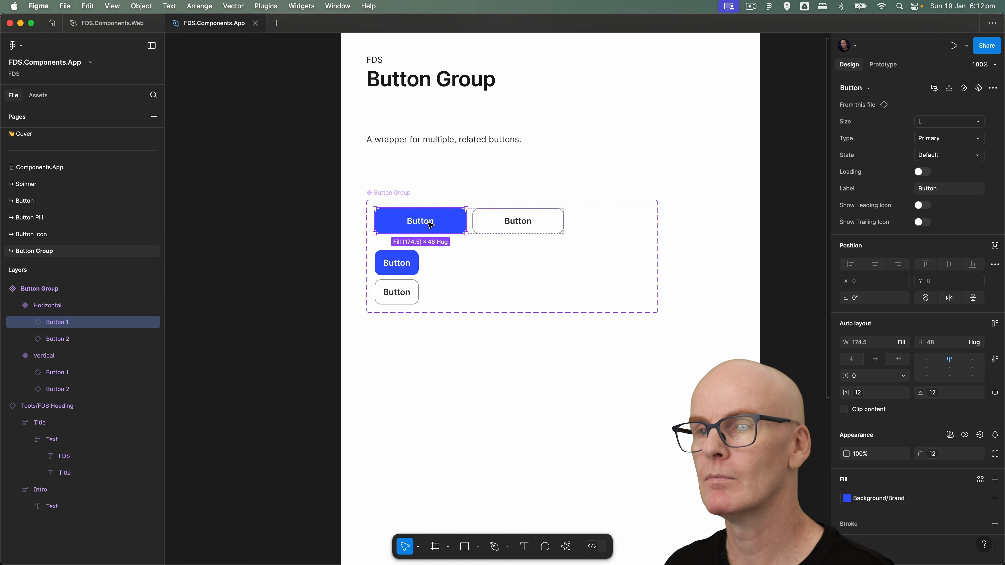
{"action": "left_click", "coordinate": [300, 169]}
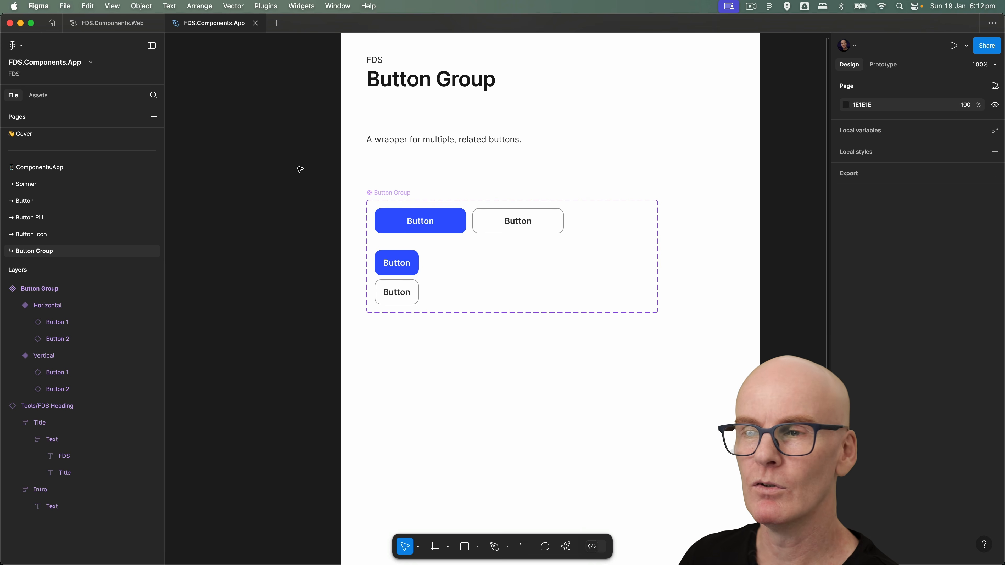
{"action": "left_click", "coordinate": [391, 260]}
{"action": "left_click", "coordinate": [873, 280]}
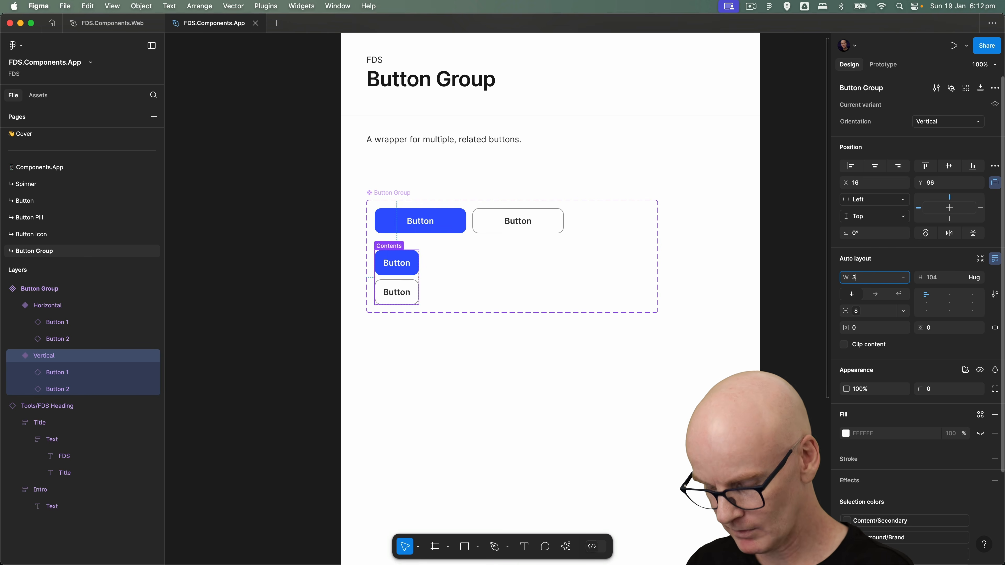
{"action": "key", "text": "Return"}
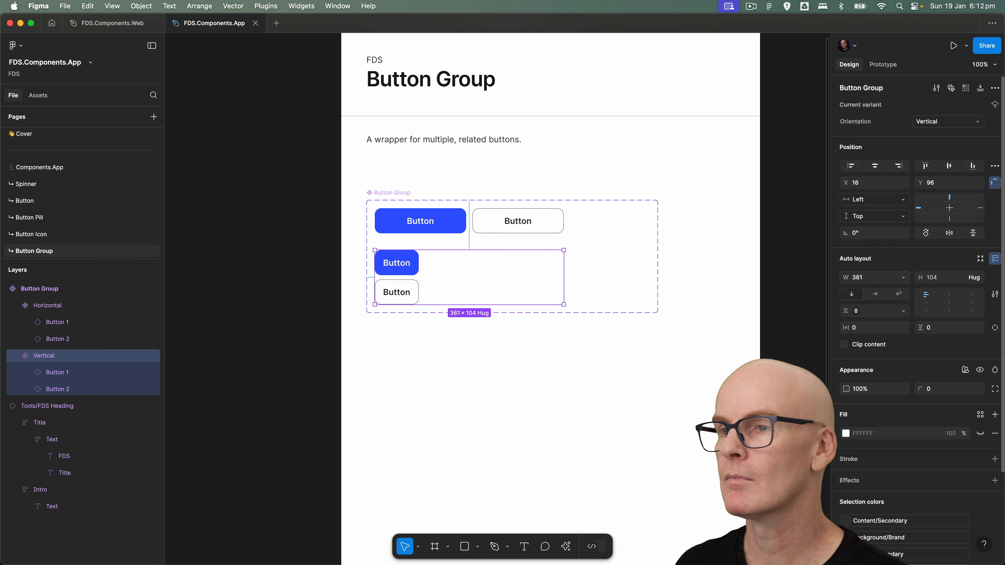
- Make both buttons in the Vertical variant fill the container's width, and narrow the component set to fit around its variants
{"action": "left_click", "coordinate": [57, 372]}
{"action": "left_click", "coordinate": [58, 389], "text": "shift"}
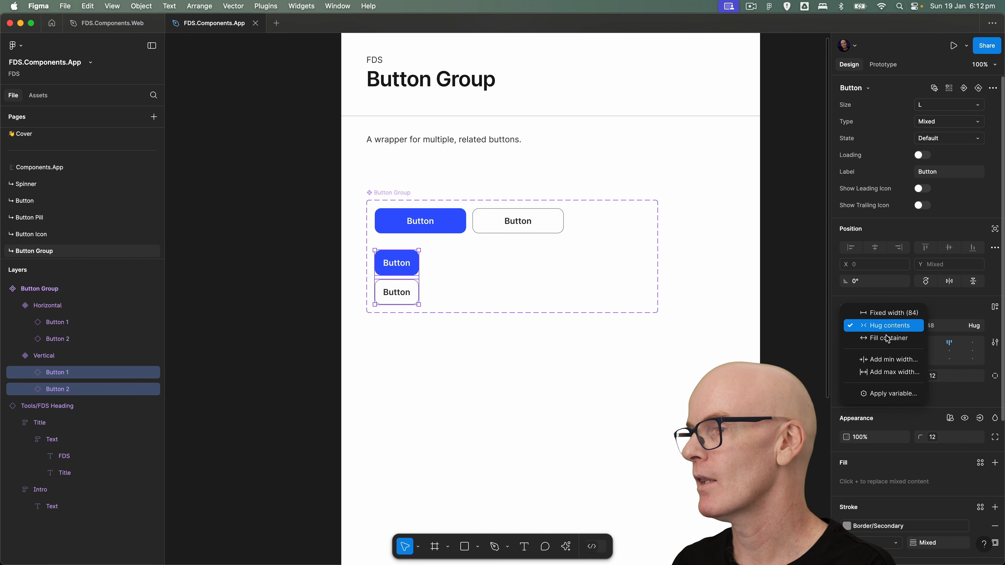
{"action": "left_click", "coordinate": [888, 339]}
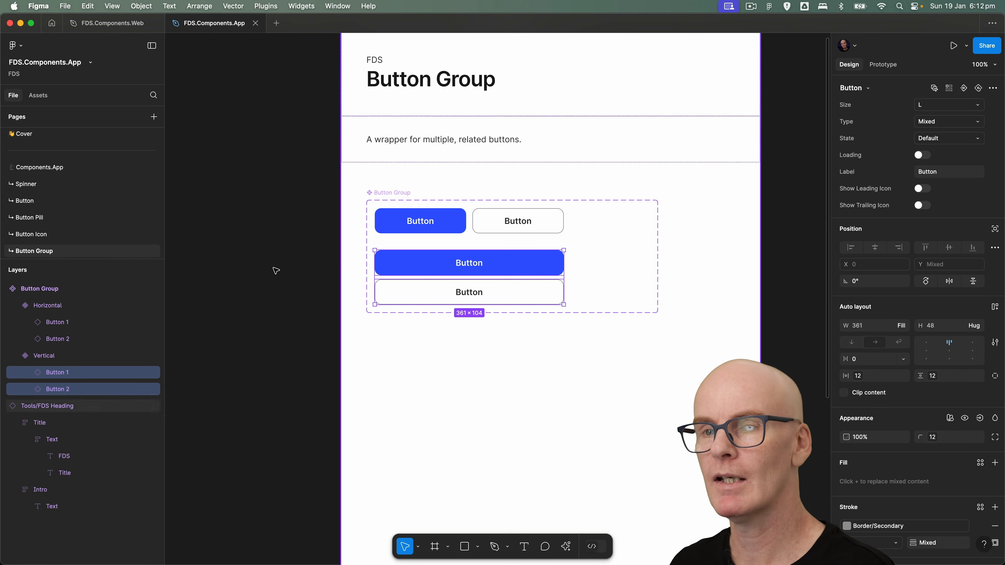
{"action": "left_click", "coordinate": [394, 197]}
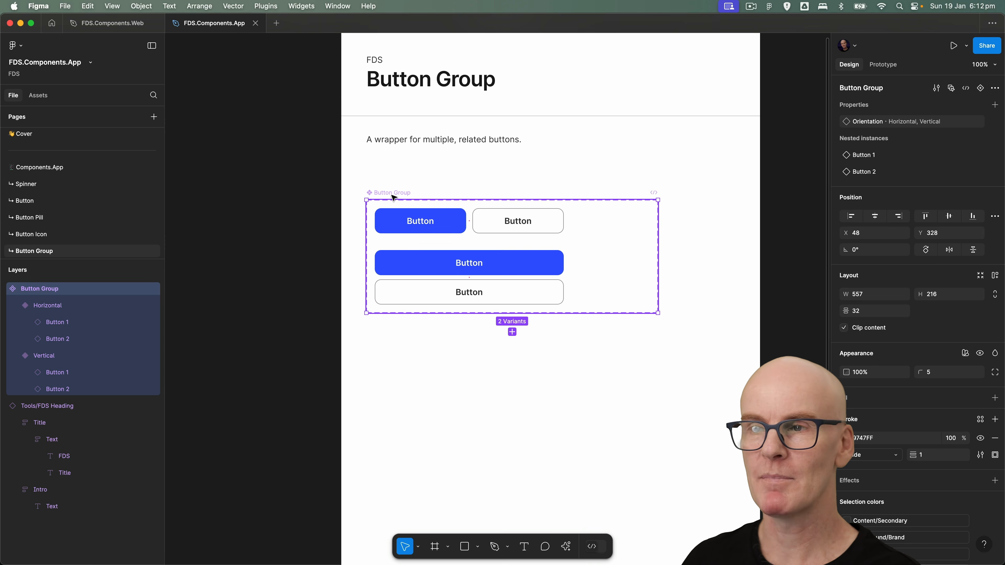
{"action": "key", "text": "Escape"}
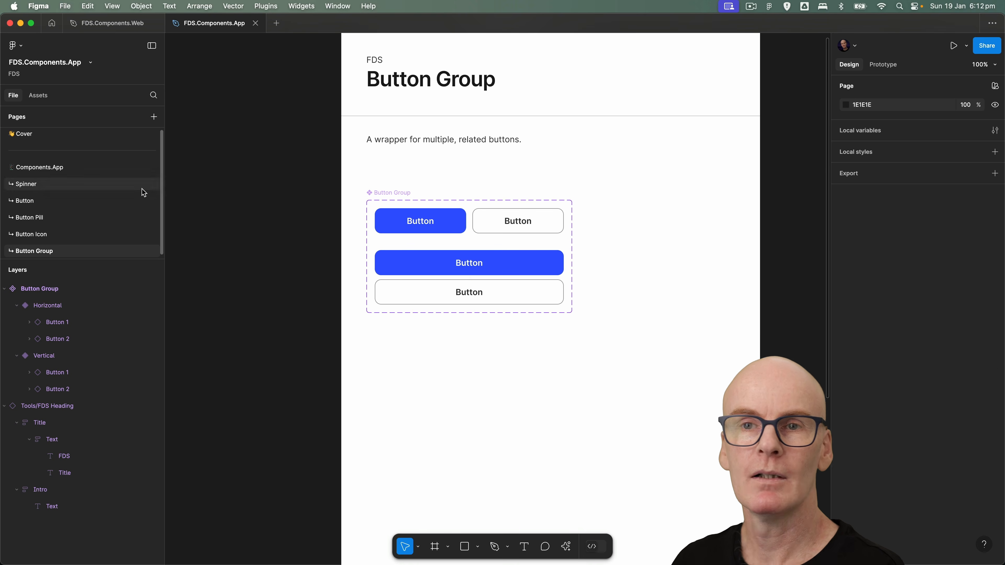
- On the Button Pill page, set the auto layout alignment of all Button Pill variants to top center
{"action": "left_click", "coordinate": [67, 202]}
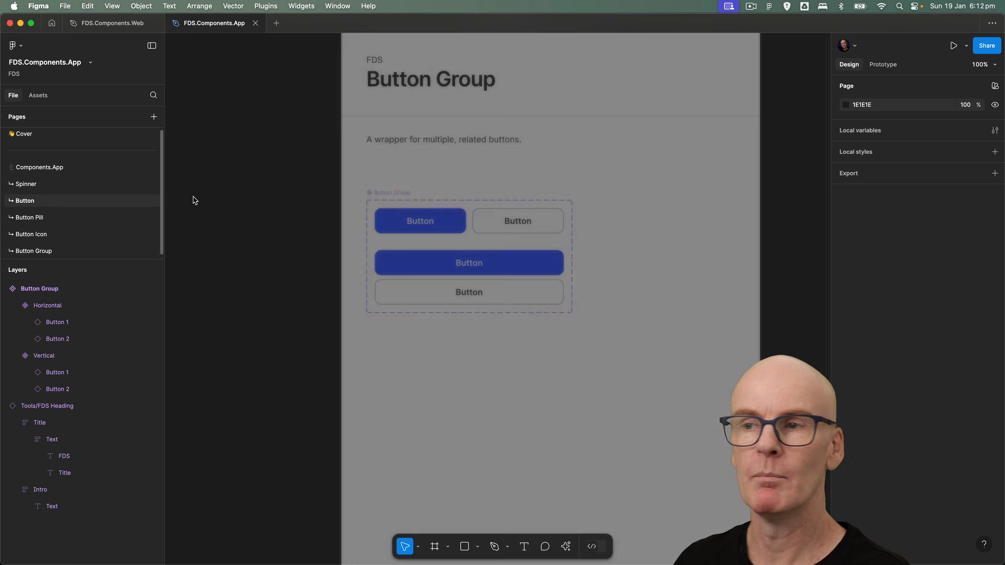
{"action": "left_click", "coordinate": [503, 215]}
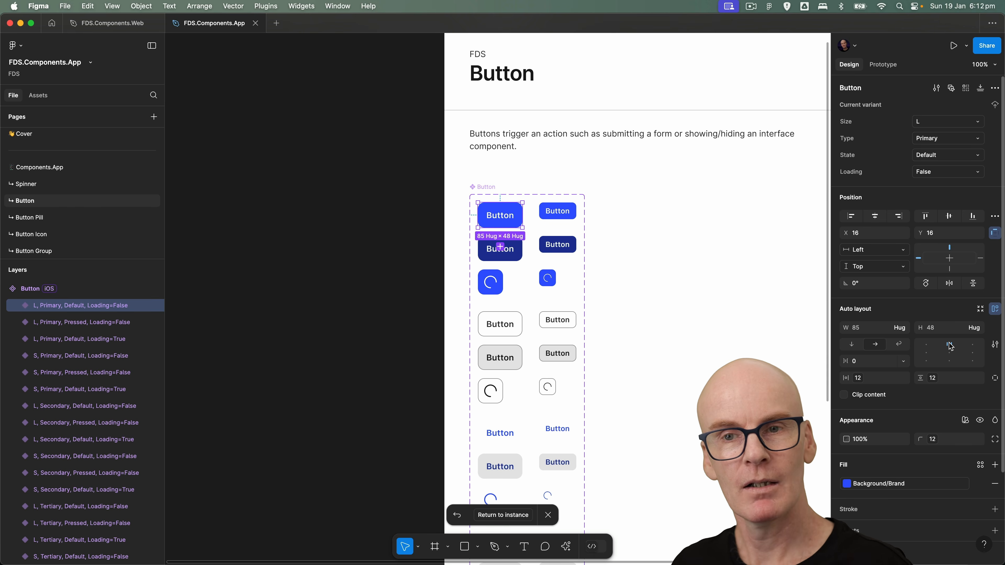
{"action": "left_click", "coordinate": [92, 217]}
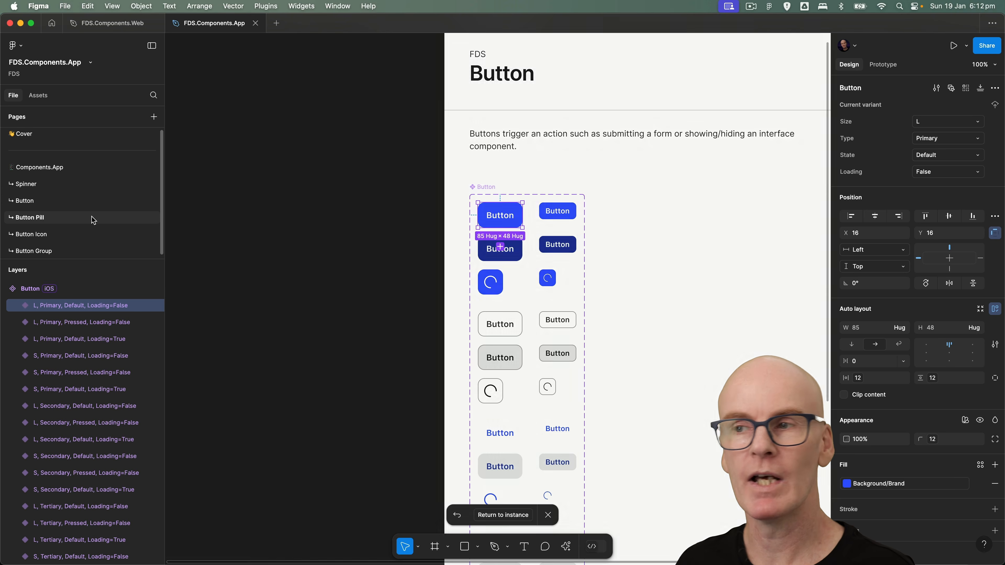
{"action": "left_click", "coordinate": [403, 164]}
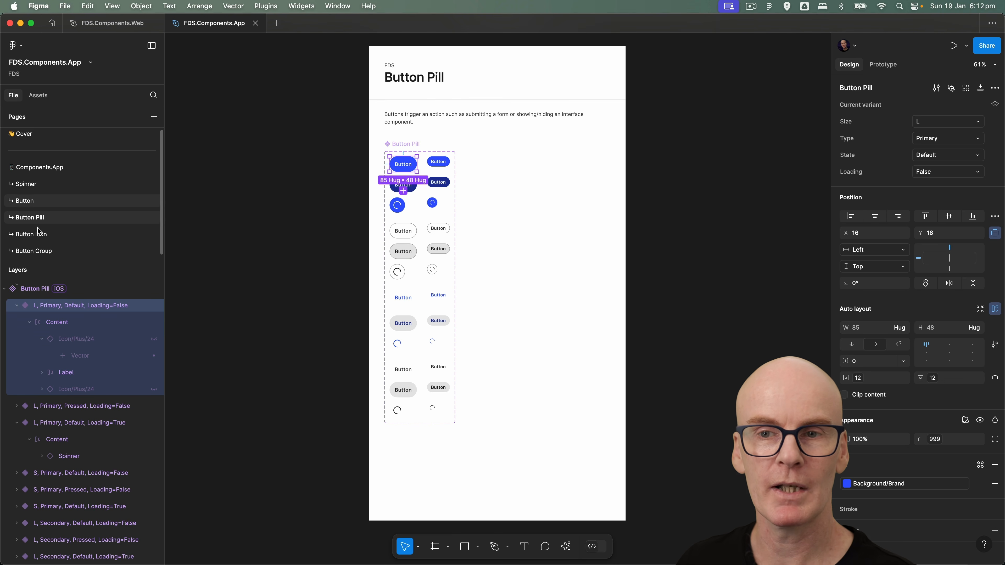
{"action": "left_click", "coordinate": [17, 306]}
{"action": "left_click", "coordinate": [16, 338]}
{"action": "scroll", "coordinate": [91, 356], "scroll_direction": "down", "scroll_amount": 5}
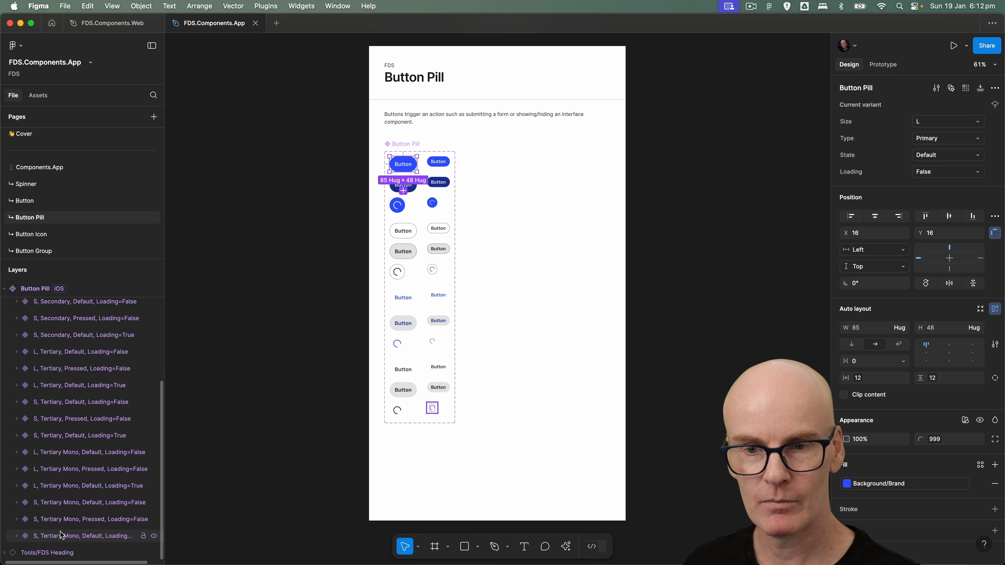
{"action": "left_click", "coordinate": [76, 536], "text": "shift"}
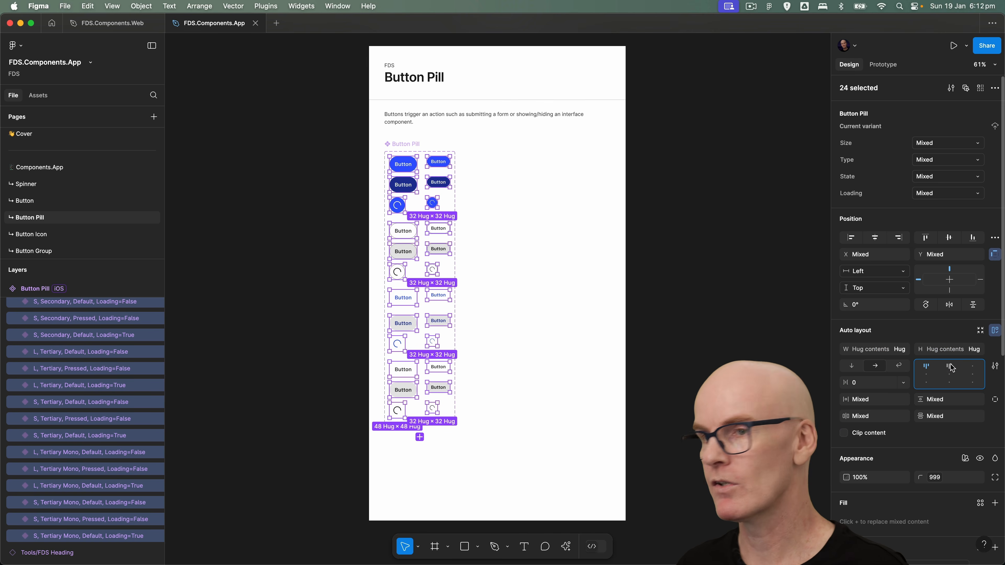
- Examine the Button Icon page's variants, then the Button Group component set on its own page
{"action": "left_click", "coordinate": [70, 235]}
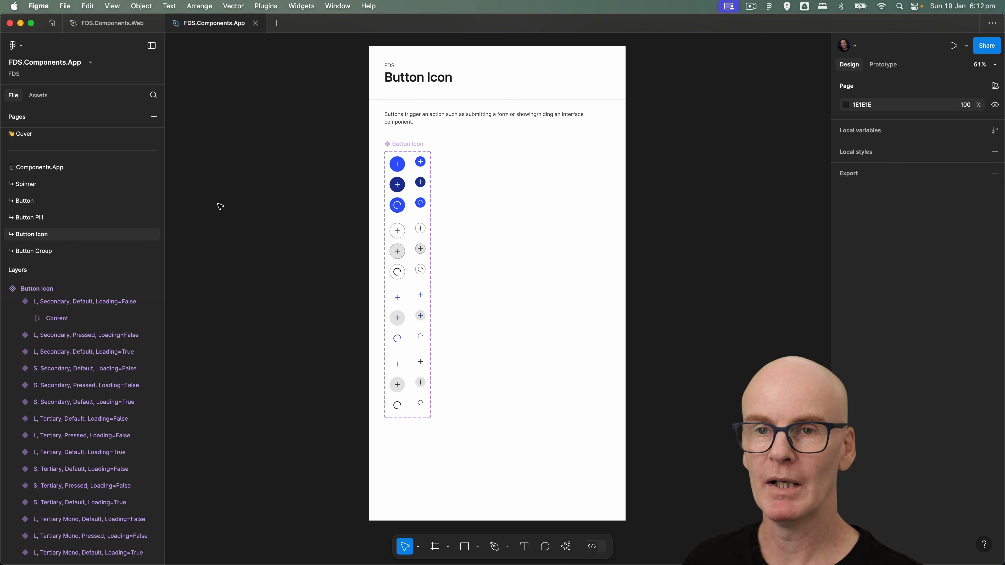
{"action": "left_click", "coordinate": [60, 201]}
{"action": "left_click", "coordinate": [51, 251]}
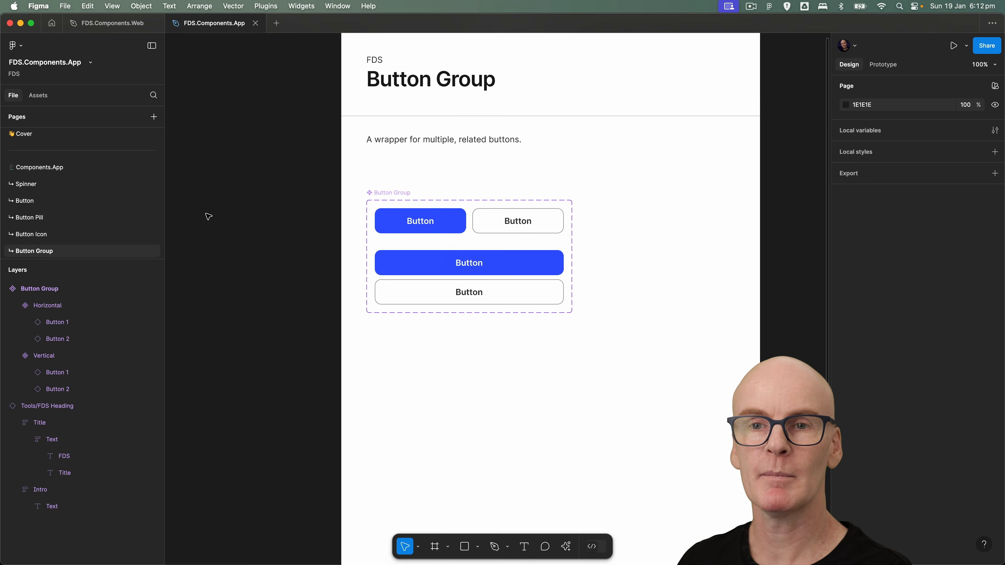
{"action": "left_click", "coordinate": [396, 194]}
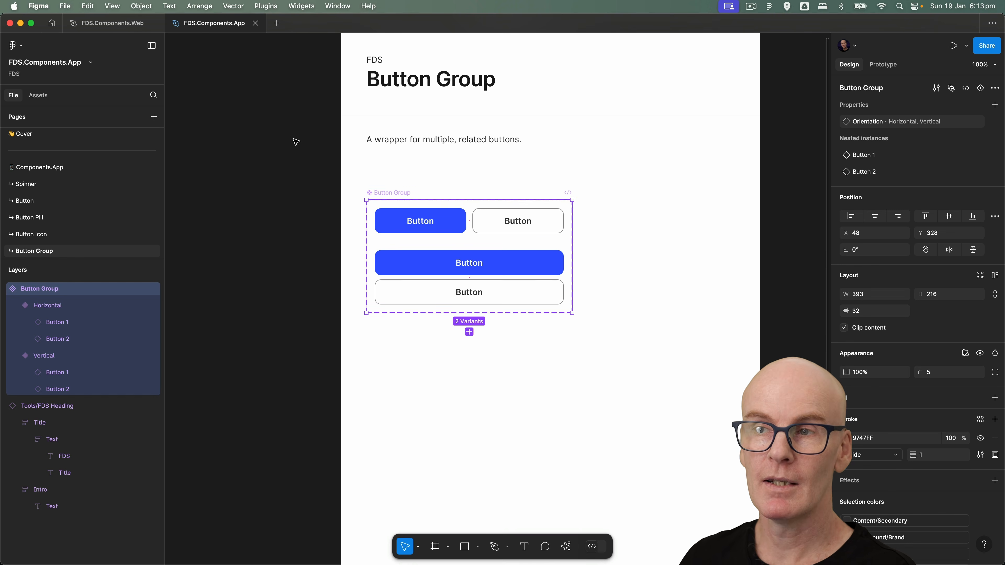
{"action": "left_click", "coordinate": [296, 142]}
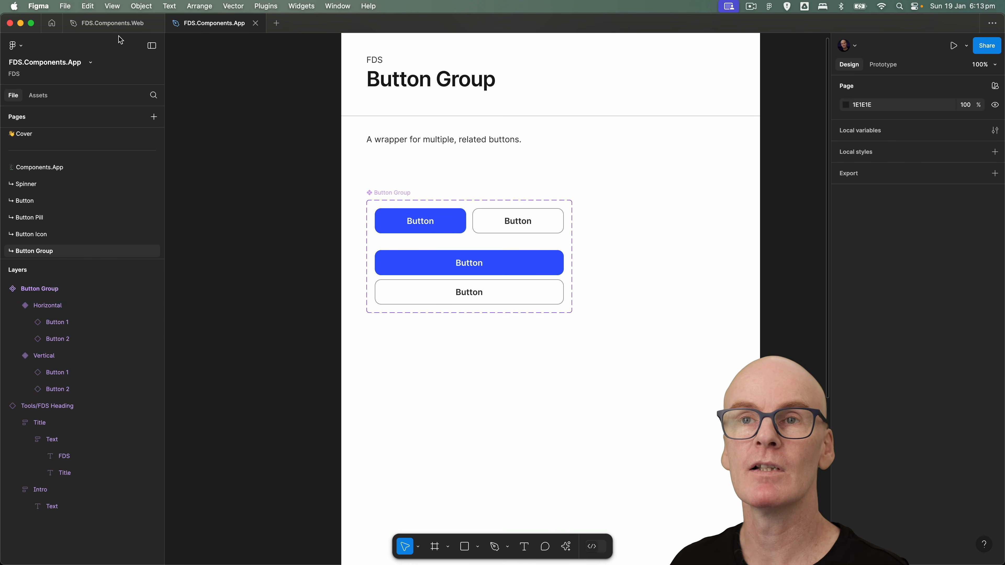
- Switch to the FDS.Components.Web file and open its Button page
{"action": "left_click", "coordinate": [113, 23]}
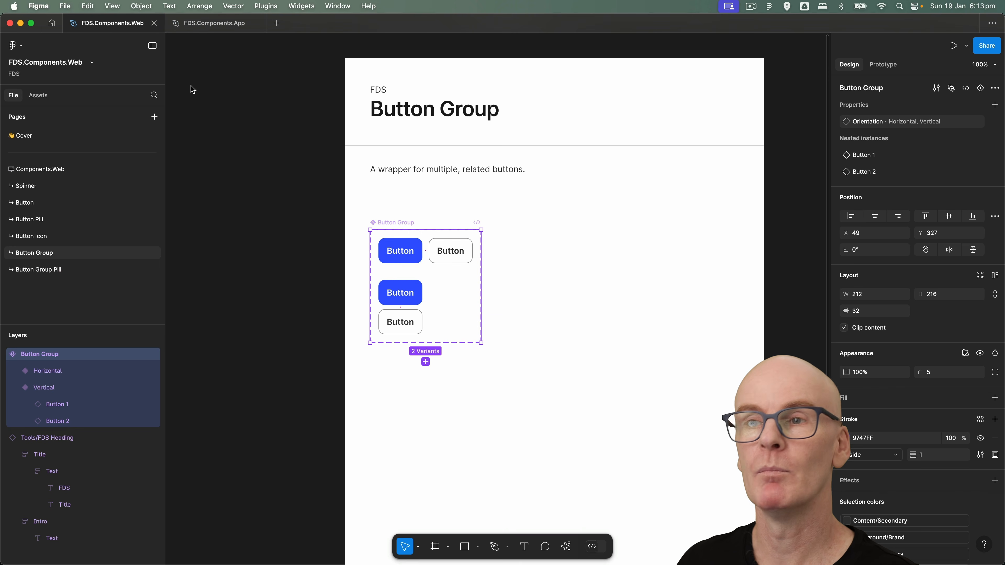
{"action": "left_click", "coordinate": [263, 135]}
{"action": "left_click", "coordinate": [64, 202]}
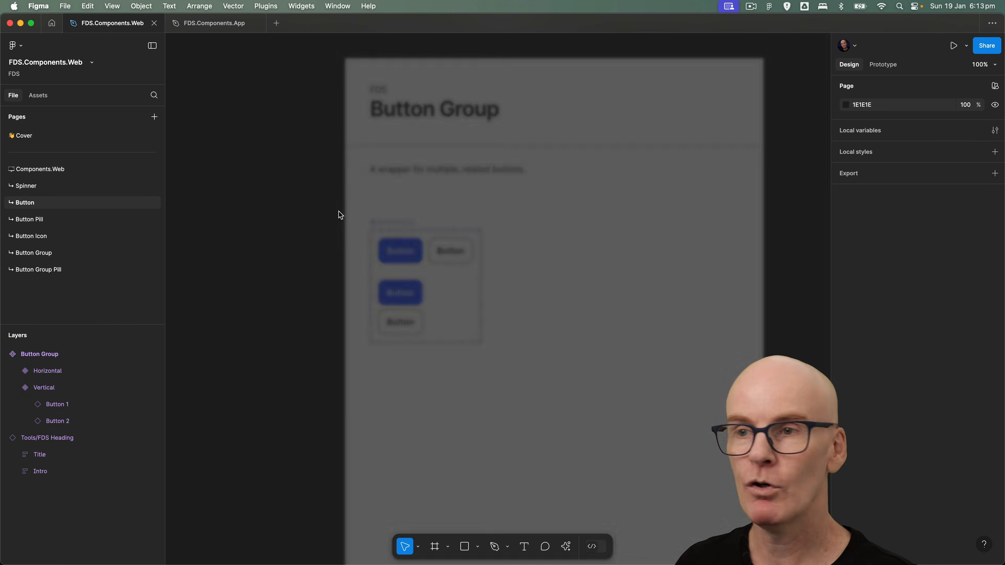
- Place a test instance of the large Primary Button beside the component set, stretch it to about 325 wide, and delete it
{"action": "left_click", "coordinate": [341, 131]}
{"action": "left_click_drag", "start_coordinate": [341, 131], "coordinate": [481, 131]}
{"action": "key", "text": "super+z"}
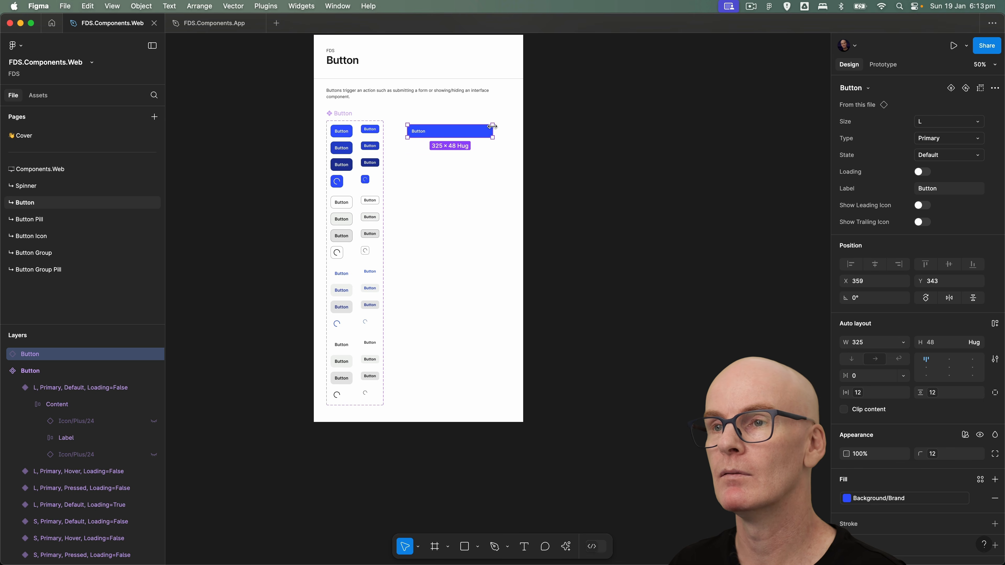
{"action": "key", "text": "Delete"}
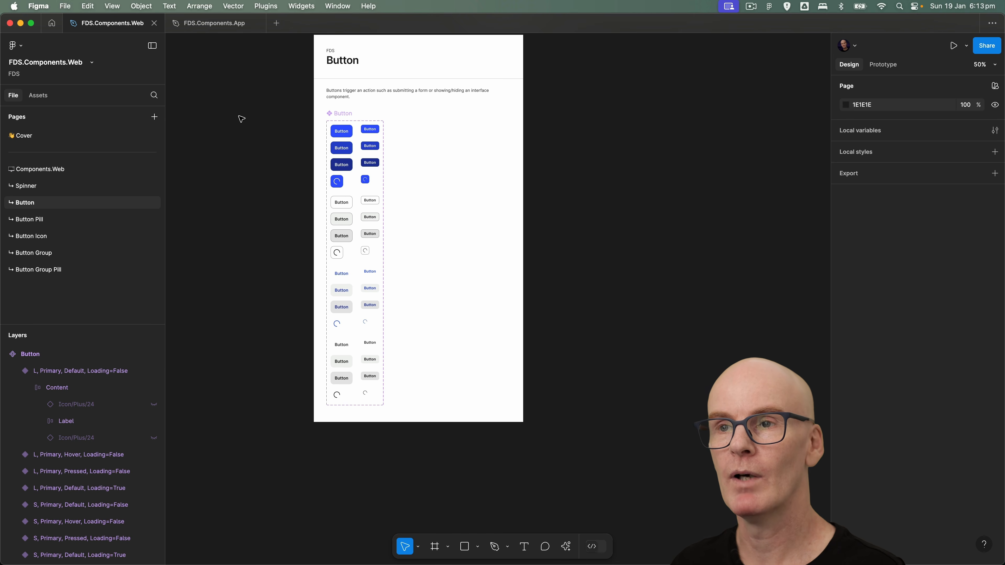
- Set the auto layout alignment of all Button variants in the web library to top center
{"action": "left_click", "coordinate": [341, 132]}
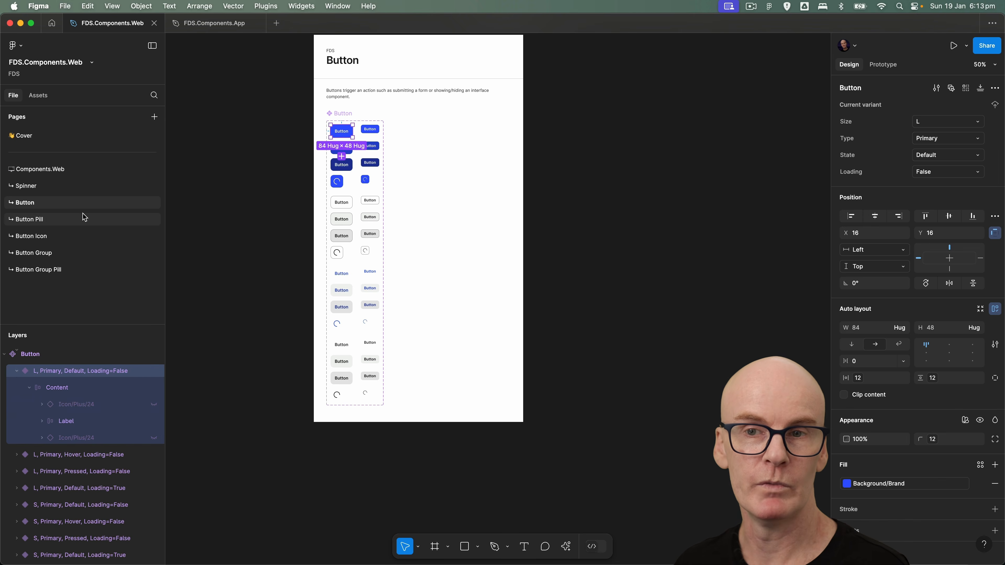
{"action": "left_click", "coordinate": [16, 370]}
{"action": "scroll", "coordinate": [76, 435], "scroll_direction": "down", "scroll_amount": 10}
{"action": "left_click", "coordinate": [66, 536], "text": "shift"}
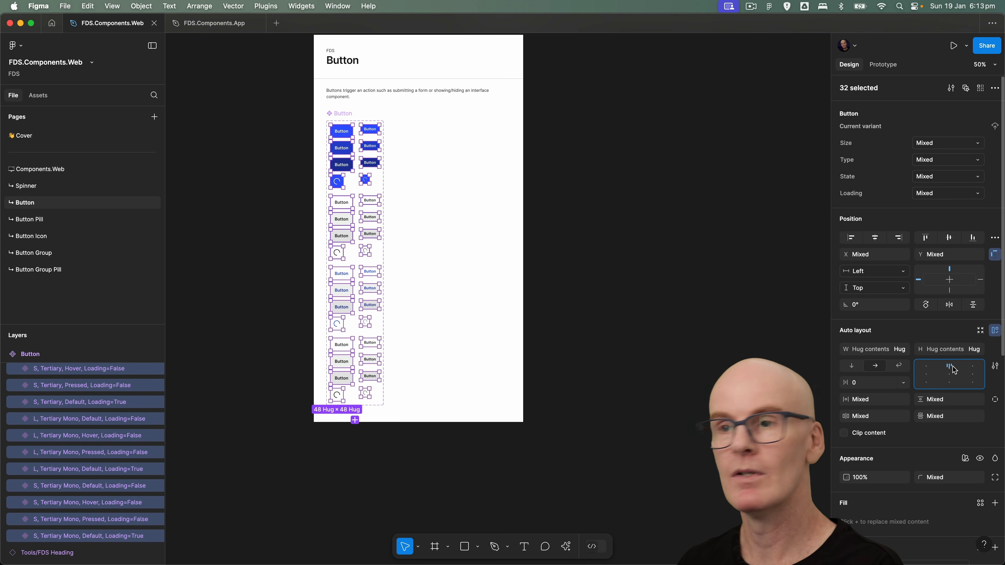
- On the web library's Button Pill page, set the auto layout alignment of all Button Pill variants to top center
{"action": "left_click", "coordinate": [78, 220]}
{"action": "left_click", "coordinate": [372, 192]}
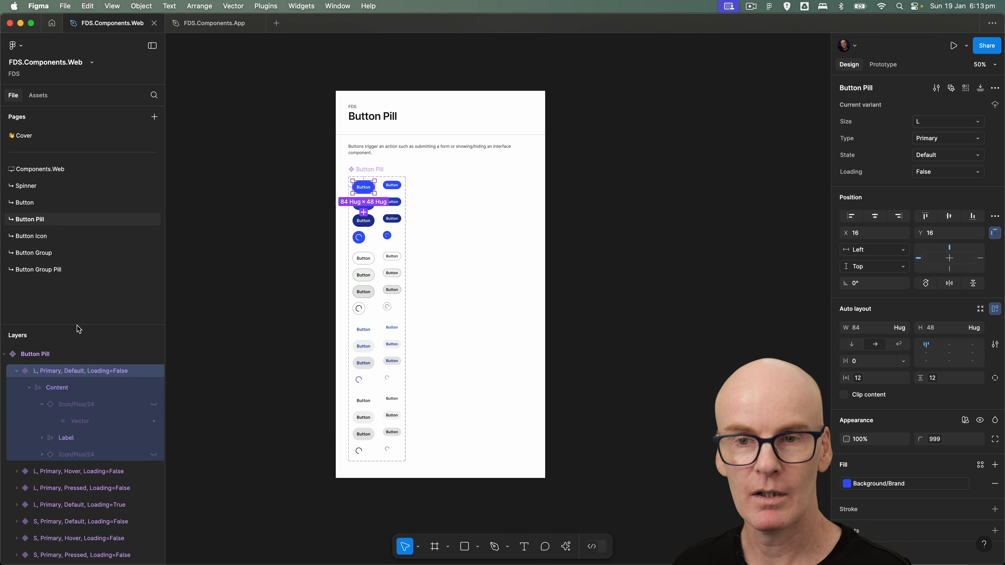
{"action": "left_click", "coordinate": [15, 371]}
{"action": "scroll", "coordinate": [44, 455], "scroll_direction": "down", "scroll_amount": 10}
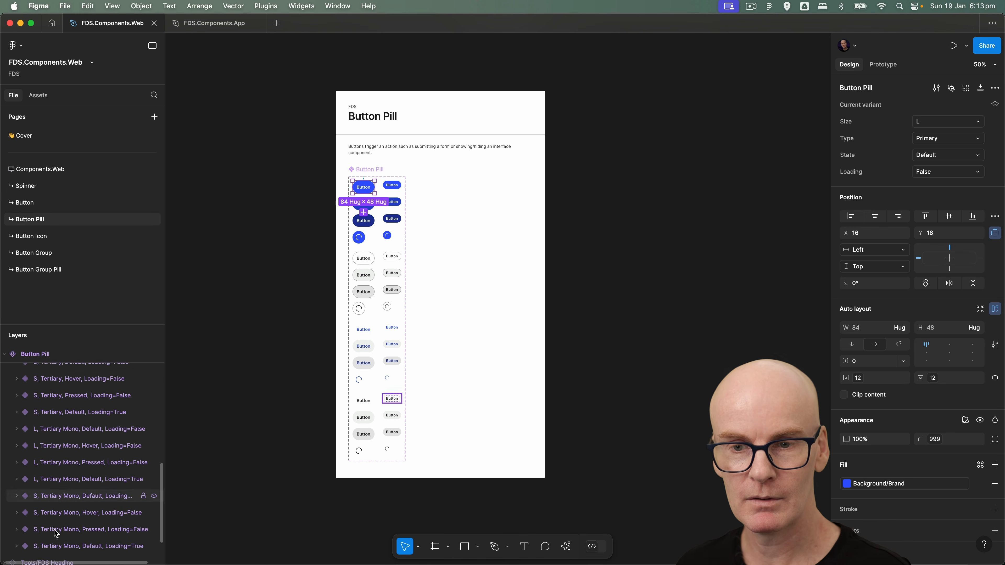
{"action": "left_click", "coordinate": [71, 536], "text": "shift"}
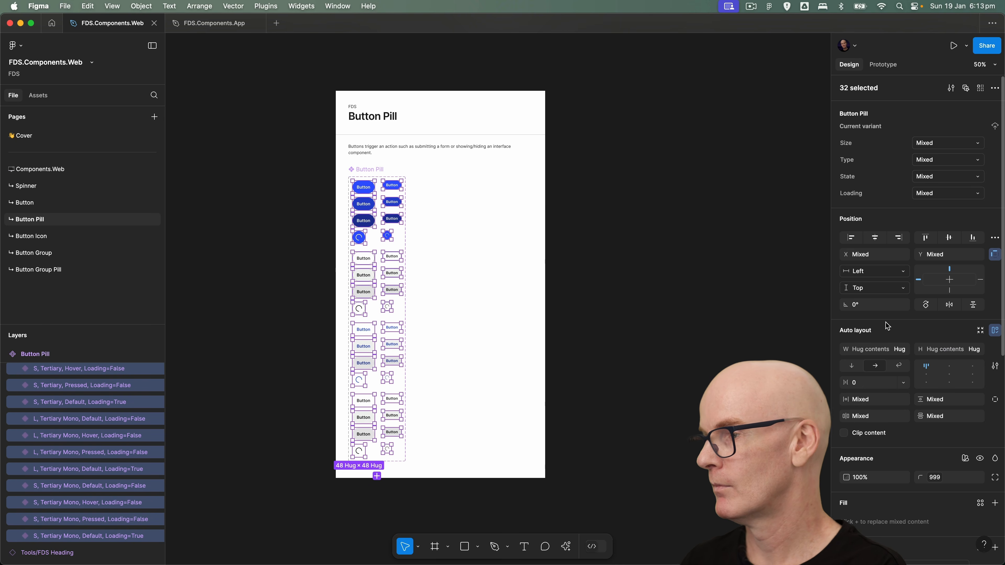
{"action": "left_click", "coordinate": [950, 367]}
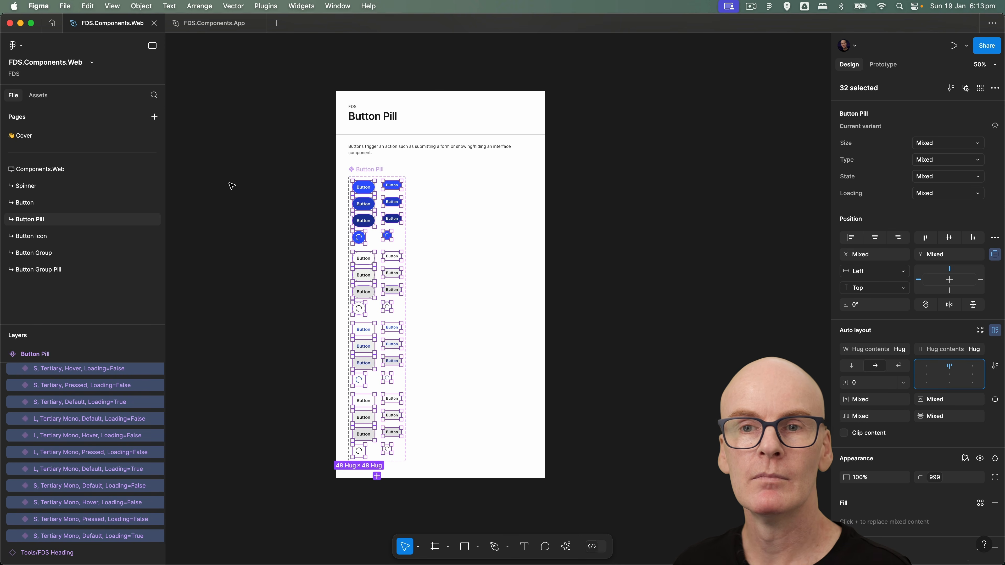
{"action": "left_click", "coordinate": [231, 186]}
- On the Button Group page, place a Horizontal Button Group instance beside the component set and widen it to about 333
{"action": "left_click", "coordinate": [85, 253]}
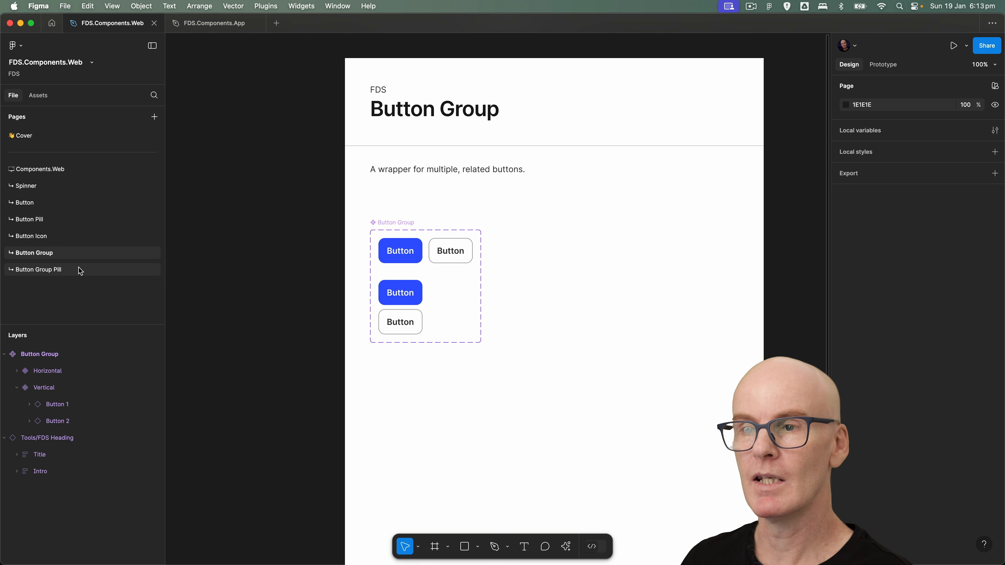
{"action": "left_click", "coordinate": [425, 254]}
{"action": "left_click_drag", "start_coordinate": [400, 254], "coordinate": [582, 253]}
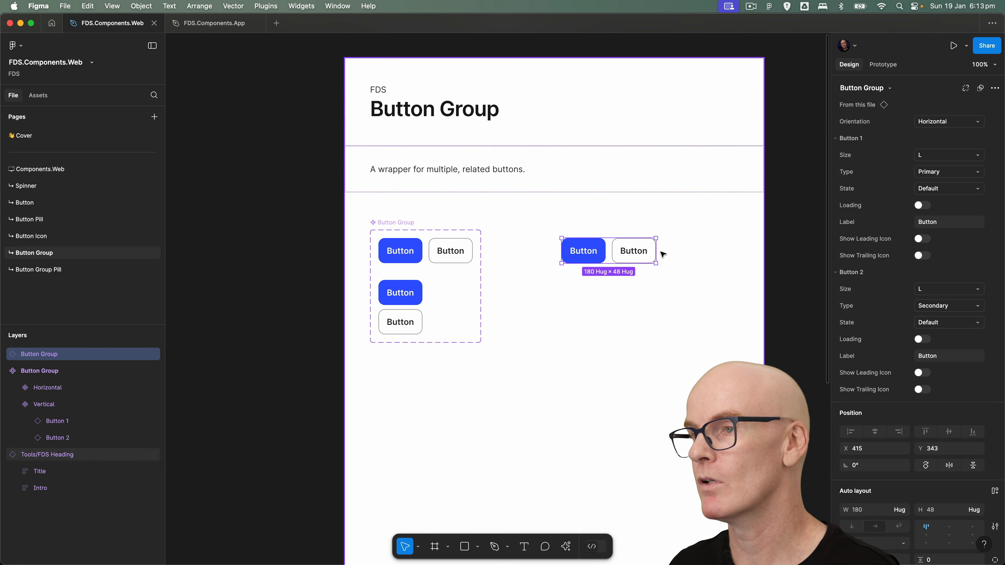
{"action": "left_click_drag", "start_coordinate": [656, 250], "coordinate": [736, 244]}
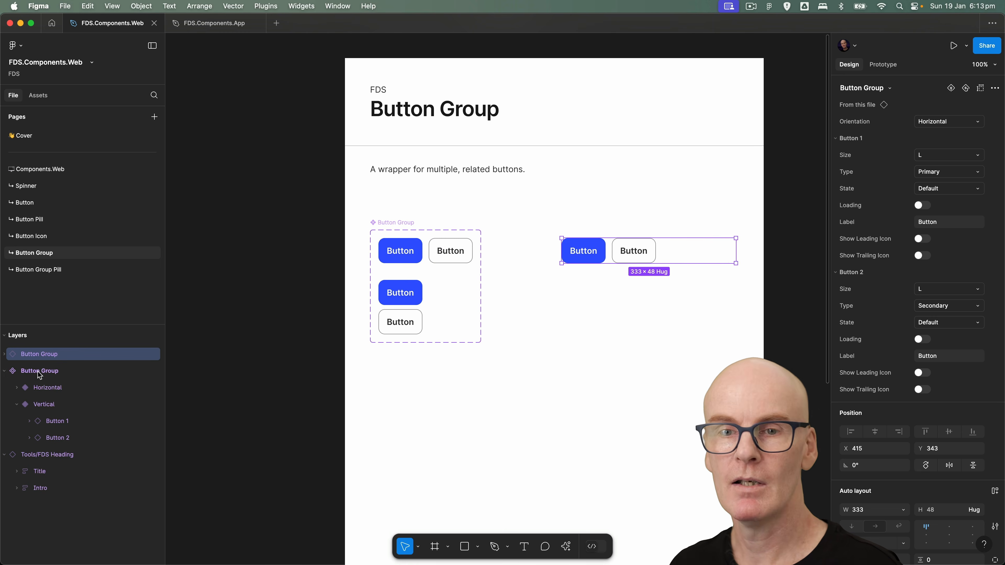
- Make Button 1 and Button 2 in the test Button Group instance fill the container's width
{"action": "left_click", "coordinate": [4, 354]}
{"action": "left_click", "coordinate": [43, 372]}
{"action": "left_click", "coordinate": [46, 387], "text": "shift"}
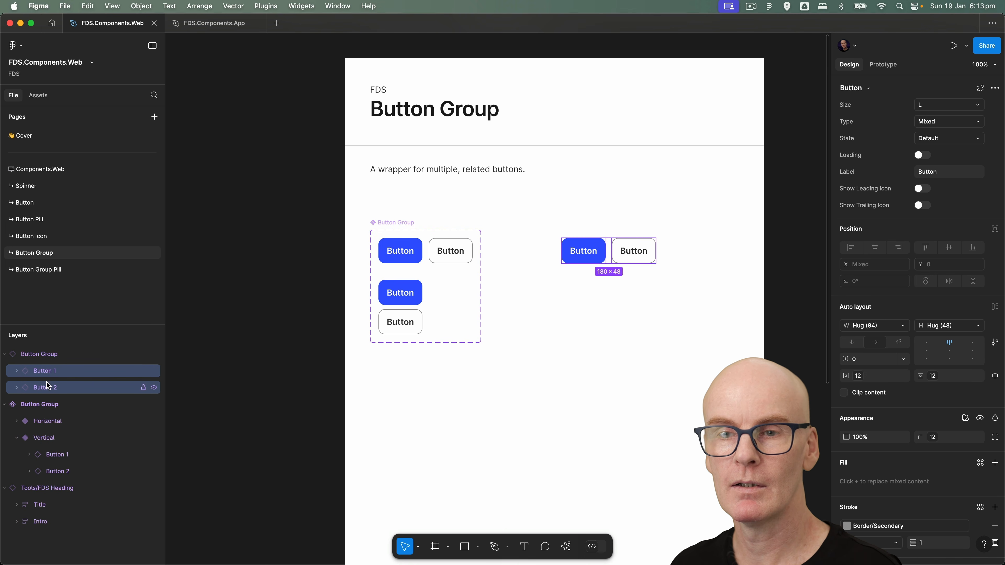
{"action": "left_click", "coordinate": [903, 325]}
{"action": "left_click", "coordinate": [875, 339]}
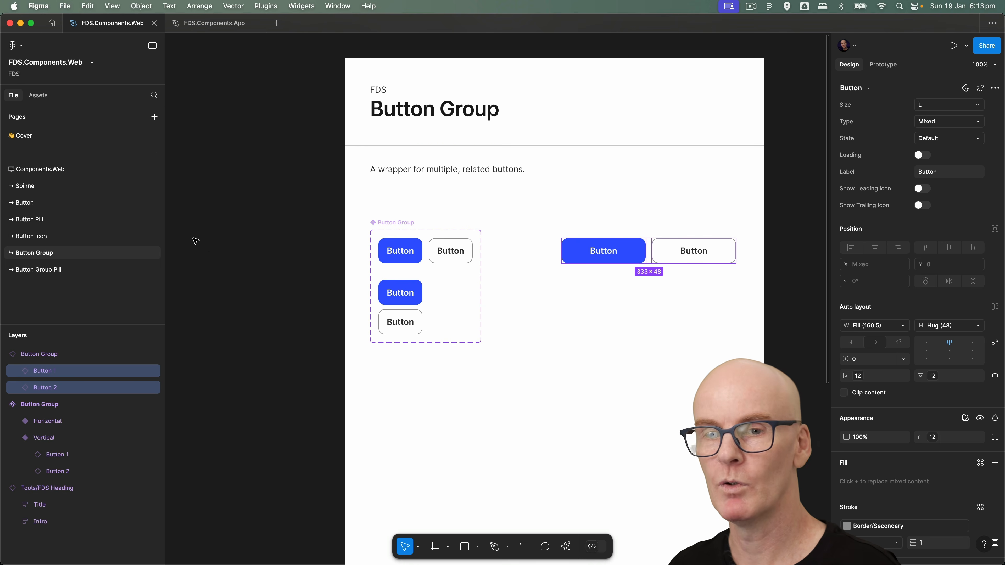
- Show the leading and trailing icons on both test buttons, then delete the test Button Group instance
{"action": "left_click", "coordinate": [924, 190]}
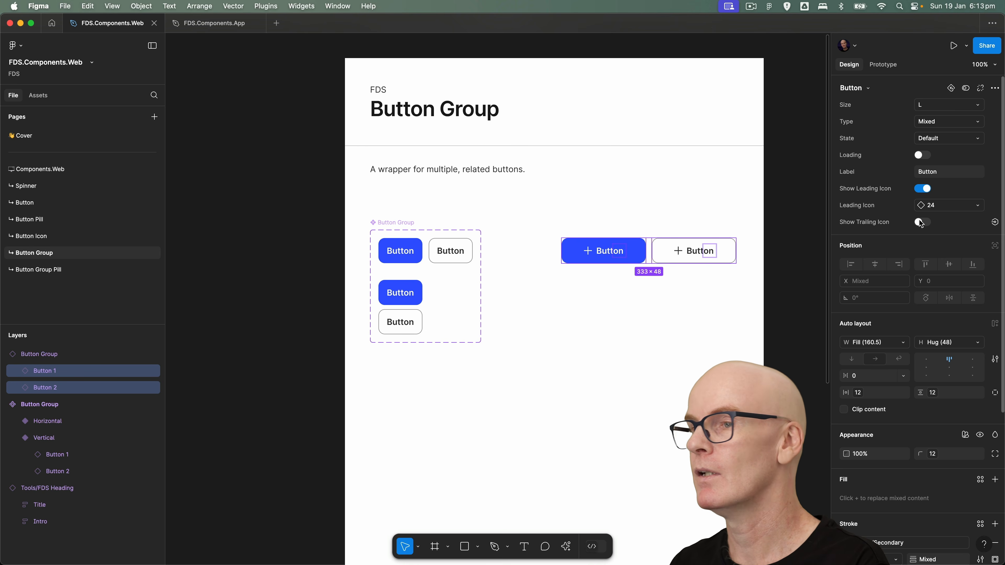
{"action": "left_click", "coordinate": [919, 223]}
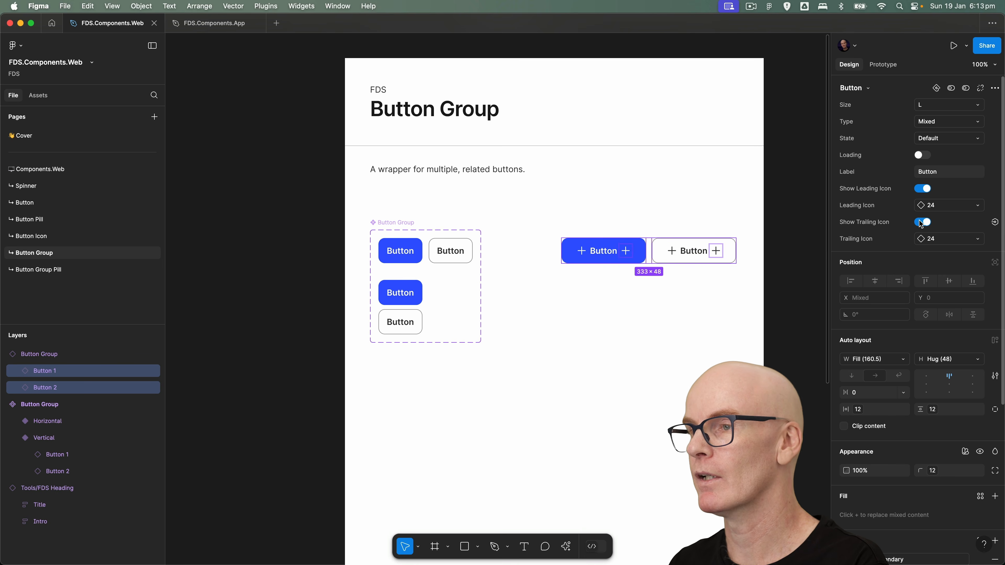
{"action": "left_click", "coordinate": [253, 190]}
{"action": "left_click", "coordinate": [590, 252]}
{"action": "key", "text": "Delete"}
- In the FDS.Components.App file, duplicate the Button Group page and rename the copy Button Group Pill
{"action": "left_click", "coordinate": [213, 23]}
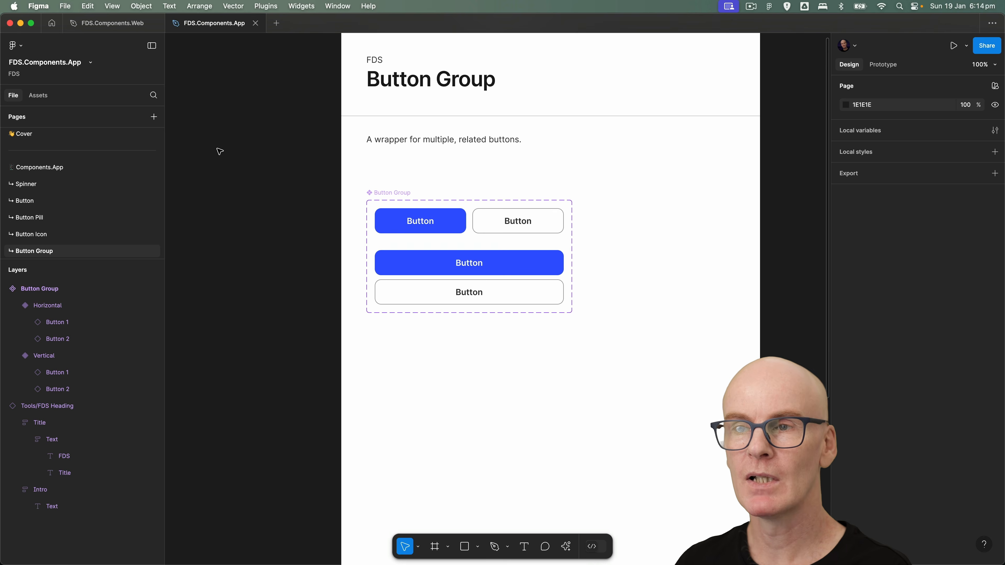
{"action": "right_click", "coordinate": [70, 251]}
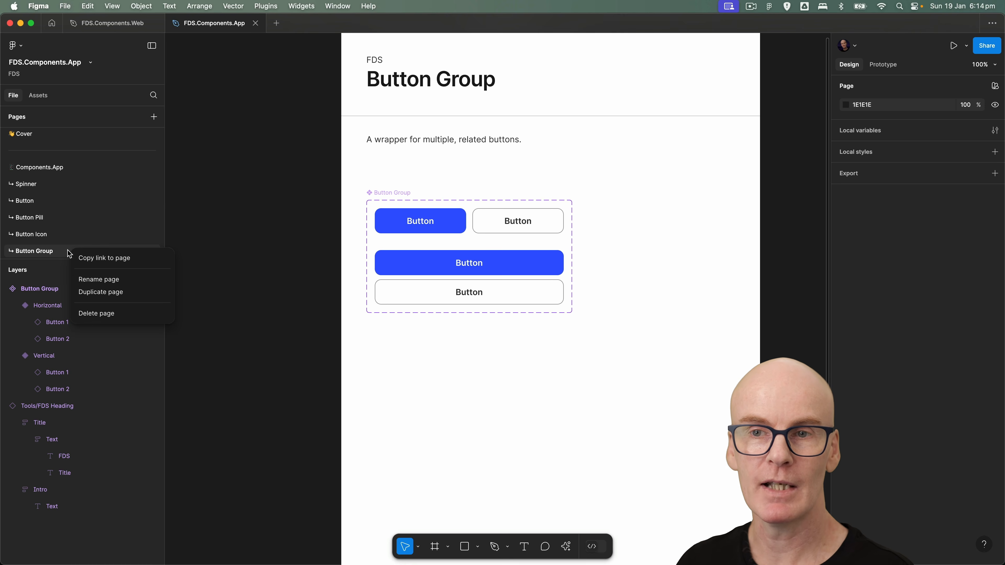
{"action": "left_click", "coordinate": [77, 261]}
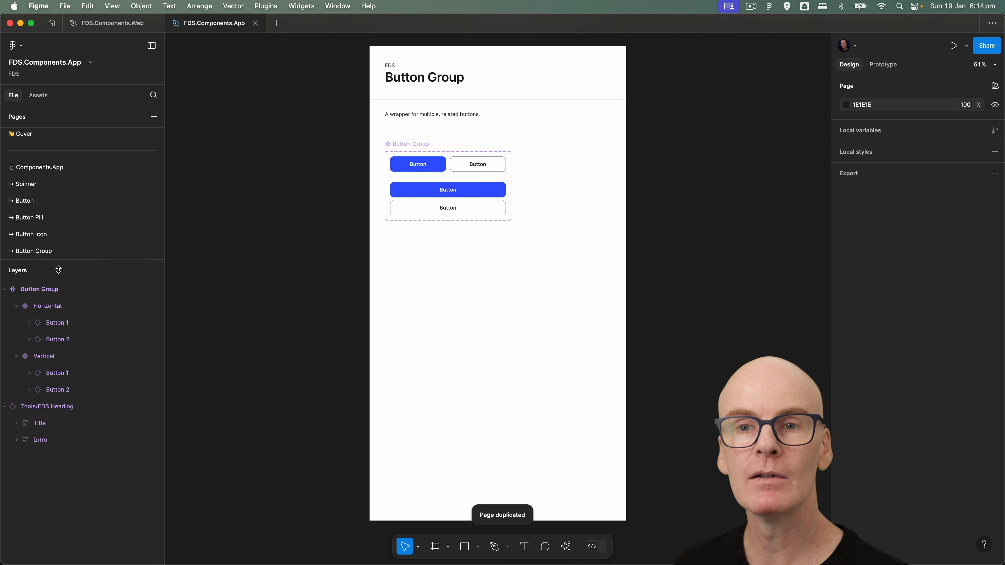
{"action": "double_click", "coordinate": [70, 271]}
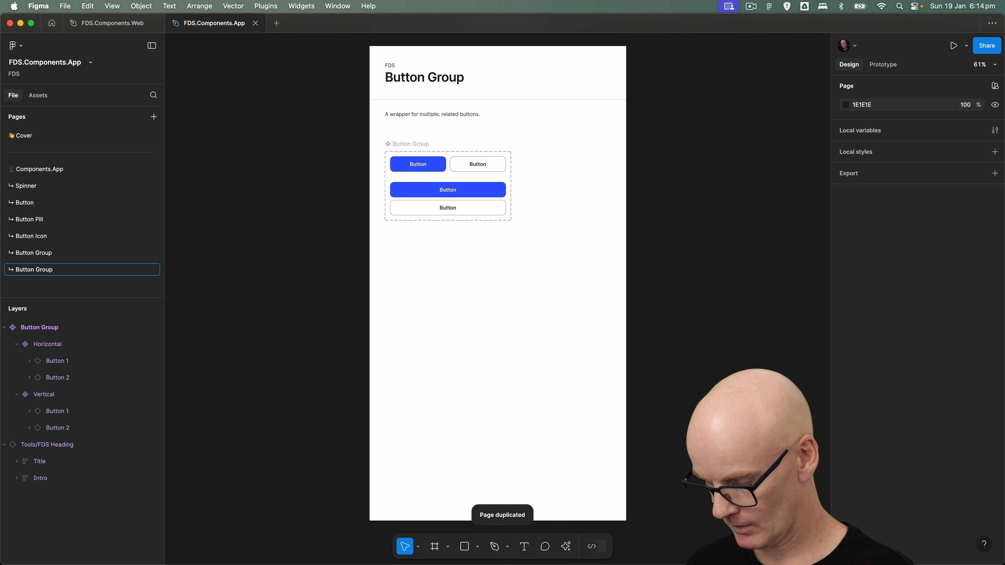
{"action": "type", "text": "Pill"}
{"action": "key", "text": "Return"}
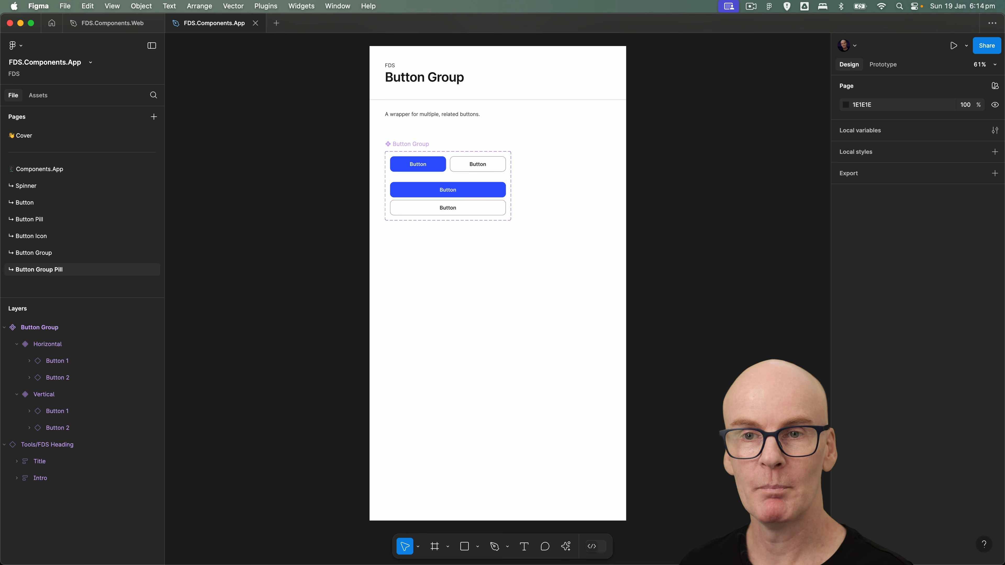
- Change the heading title on the duplicated page to Button Group Pill
{"action": "double_click", "coordinate": [58, 271]}
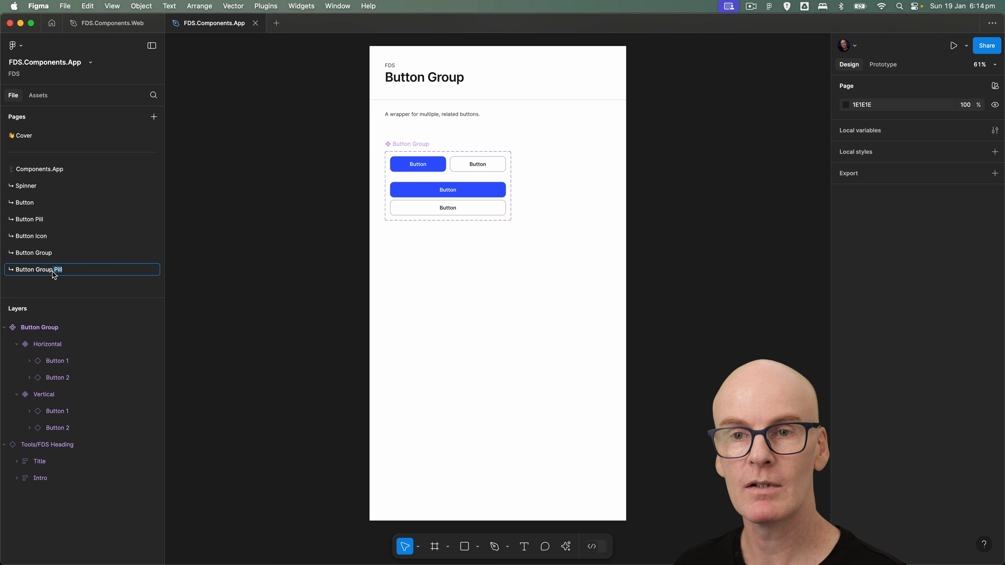
{"action": "double_click", "coordinate": [438, 80]}
{"action": "left_click", "coordinate": [467, 75]}
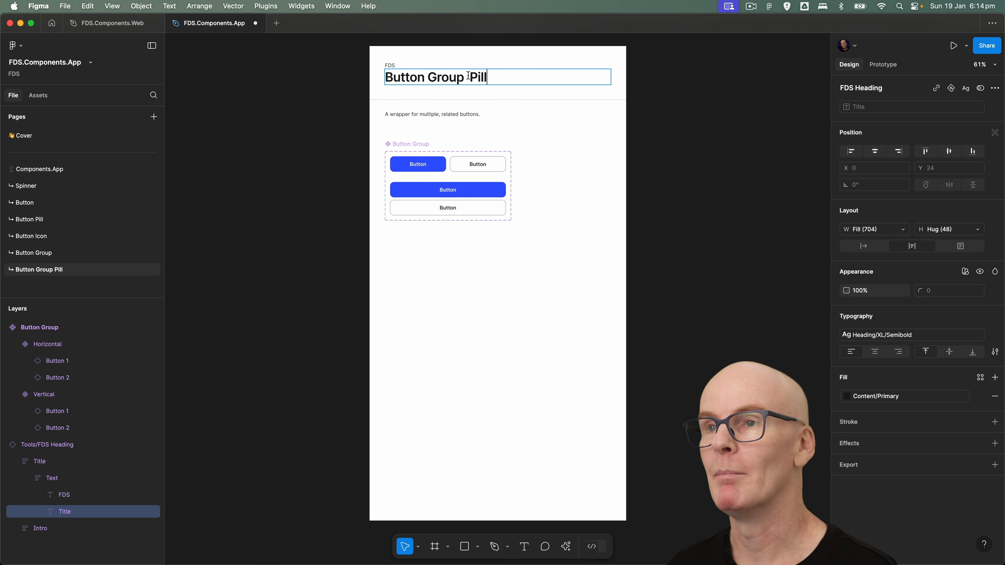
{"action": "type", "text": "Pill"}
{"action": "left_click", "coordinate": [470, 77]}
{"action": "left_click", "coordinate": [286, 93]}
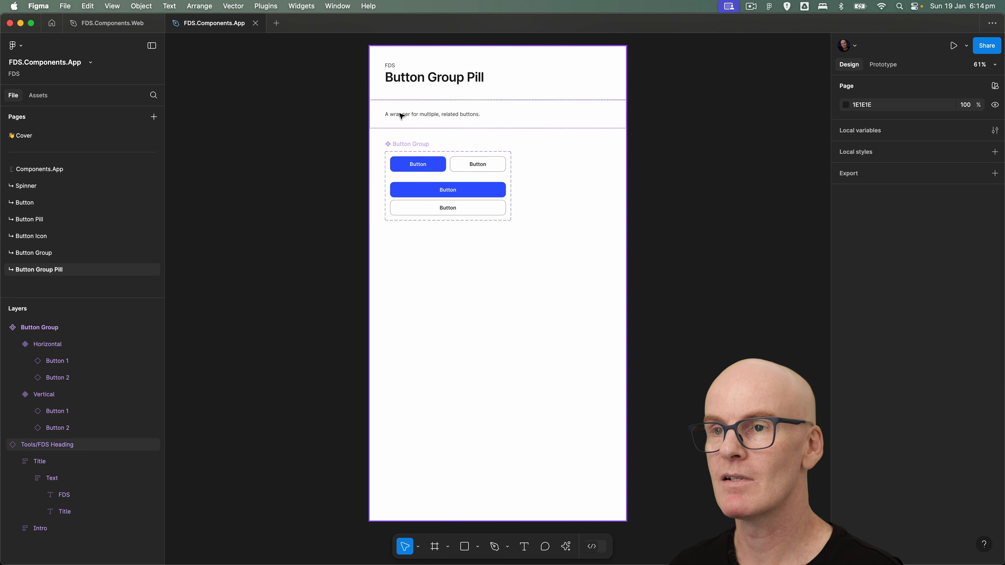
- Delete the Button Group component set from the page and replace it with a copy of the Button Group Pill component from FDS.Components.Web
{"action": "left_click", "coordinate": [404, 147]}
{"action": "key", "text": "Delete"}
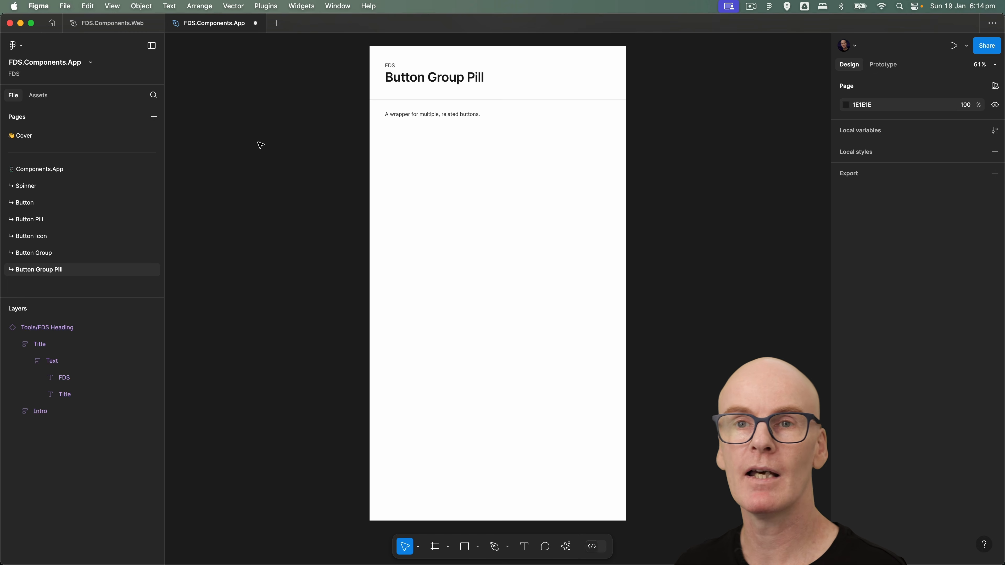
{"action": "left_click", "coordinate": [111, 25]}
{"action": "left_click", "coordinate": [348, 220]}
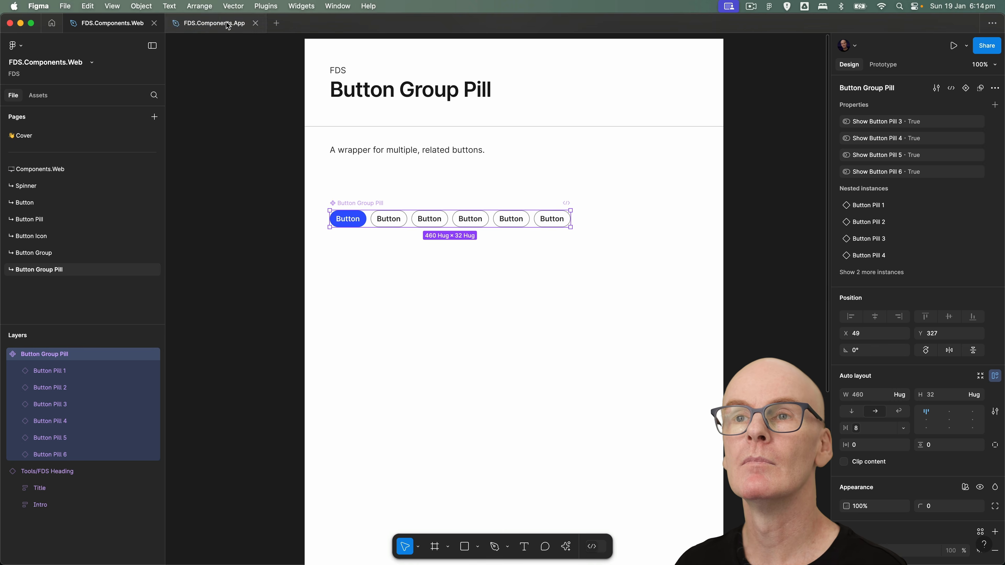
{"action": "left_click", "coordinate": [228, 24]}
{"action": "key", "text": "super+v"}
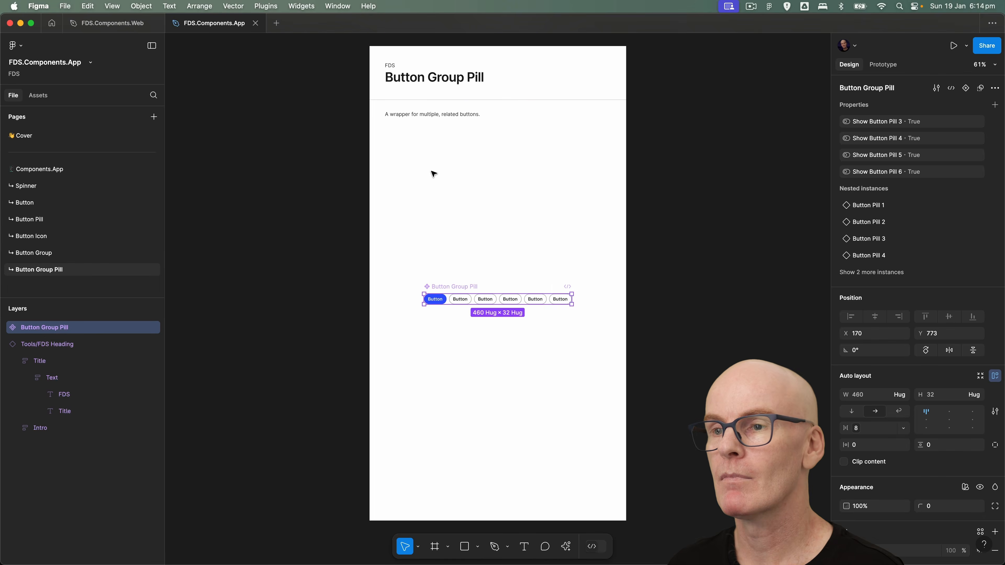
- Position the pasted Button Group Pill component below the intro text at X 48, Y 328
{"action": "left_click_drag", "start_coordinate": [457, 291], "coordinate": [415, 135]}
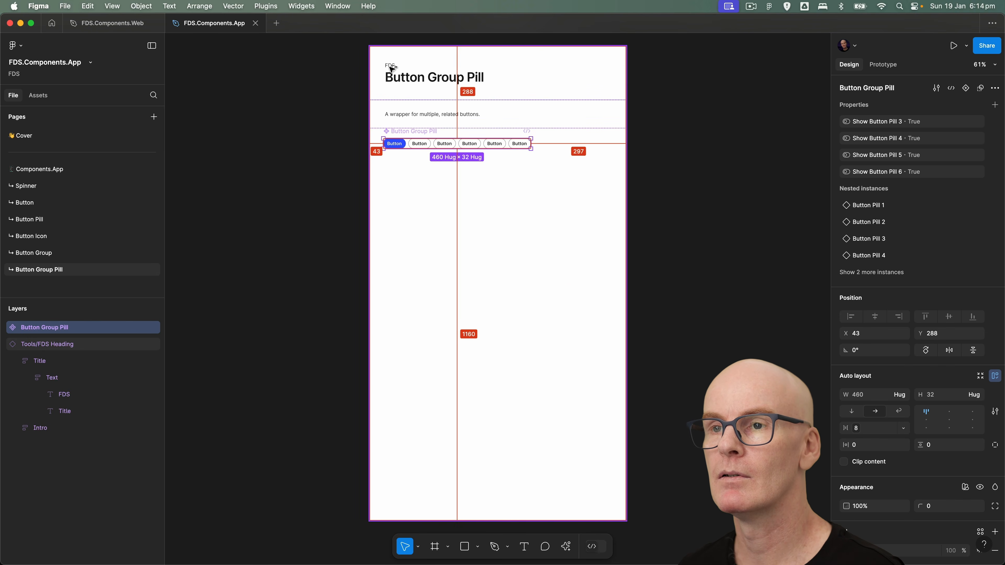
{"action": "key", "text": "Right"}
{"action": "key", "text": "Right"}
{"action": "key", "text": "Right"}
{"action": "key", "text": "Right"}
{"action": "key", "text": "Right"}
{"action": "key", "text": "shift+Down"}
{"action": "key", "text": "shift+Down"}
{"action": "key", "text": "shift+Down"}
{"action": "key", "text": "shift+Down"}
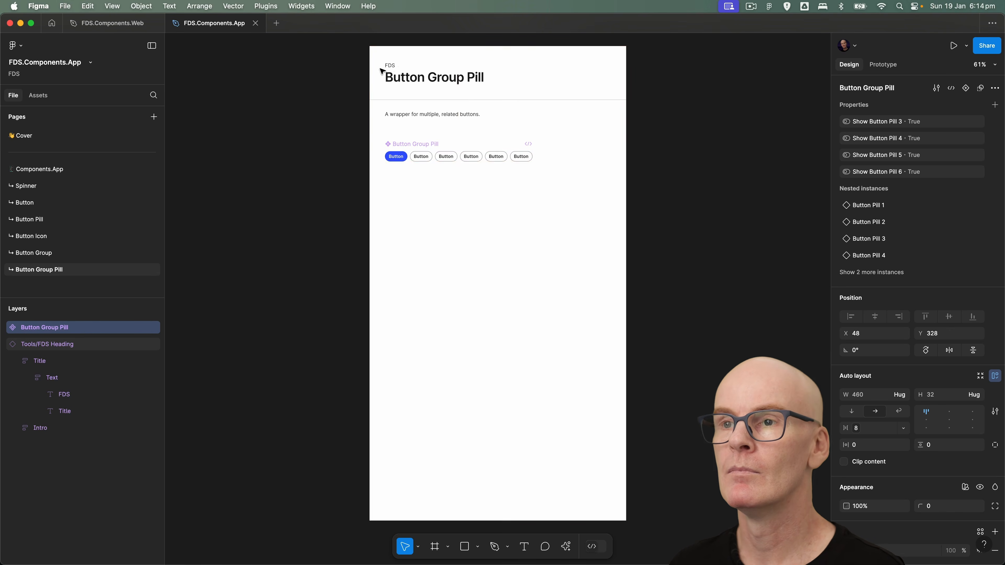
- Swap all six nested Button Pill instances in the Button Group Pill component for the Button Pill component created in this file
{"action": "left_click", "coordinate": [301, 103]}
{"action": "left_click", "coordinate": [409, 146]}
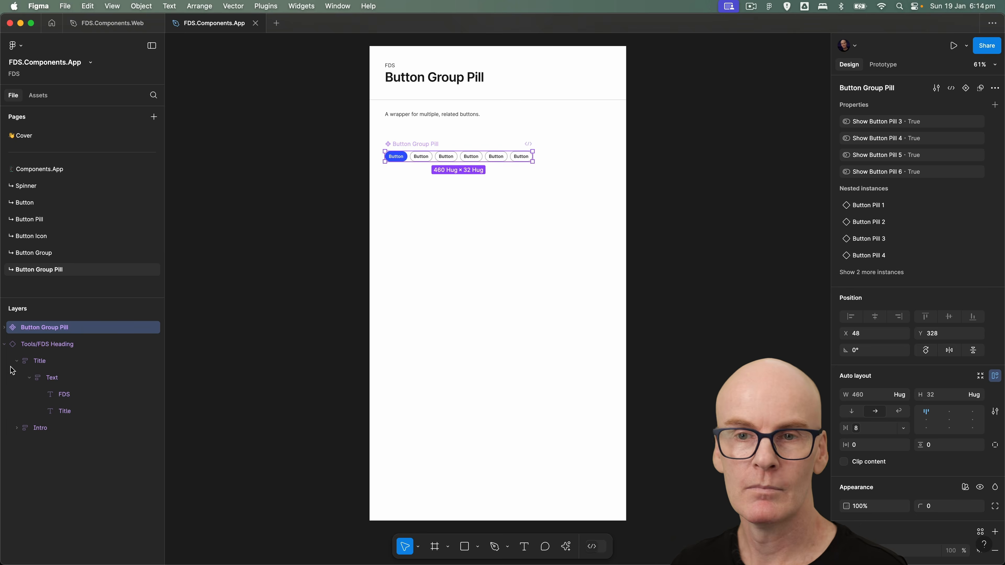
{"action": "left_click", "coordinate": [4, 327]}
{"action": "left_click", "coordinate": [46, 345]}
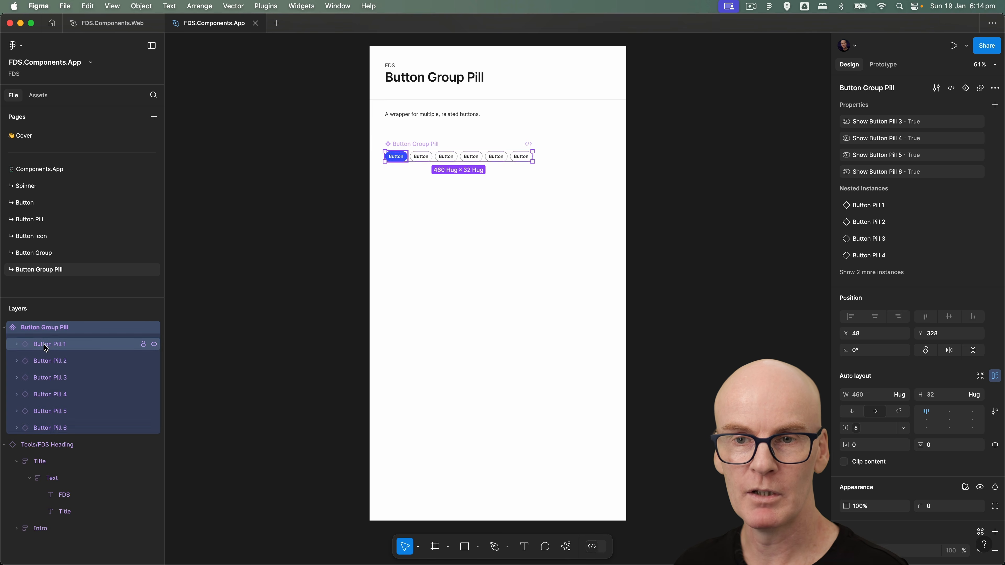
{"action": "left_click", "coordinate": [83, 428], "text": "shift"}
{"action": "left_click", "coordinate": [859, 90]}
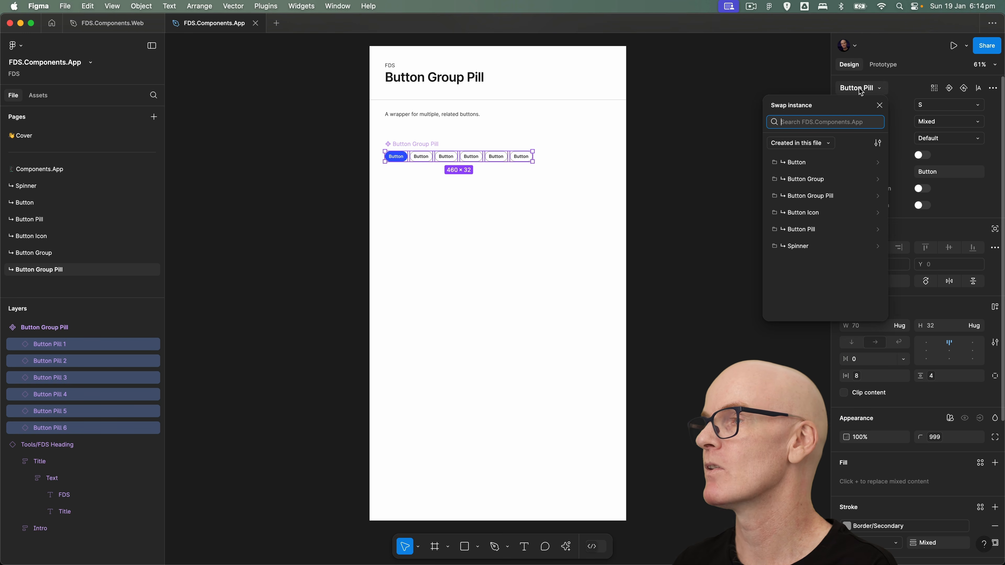
{"action": "left_click", "coordinate": [810, 232]}
{"action": "left_click", "coordinate": [803, 185]}
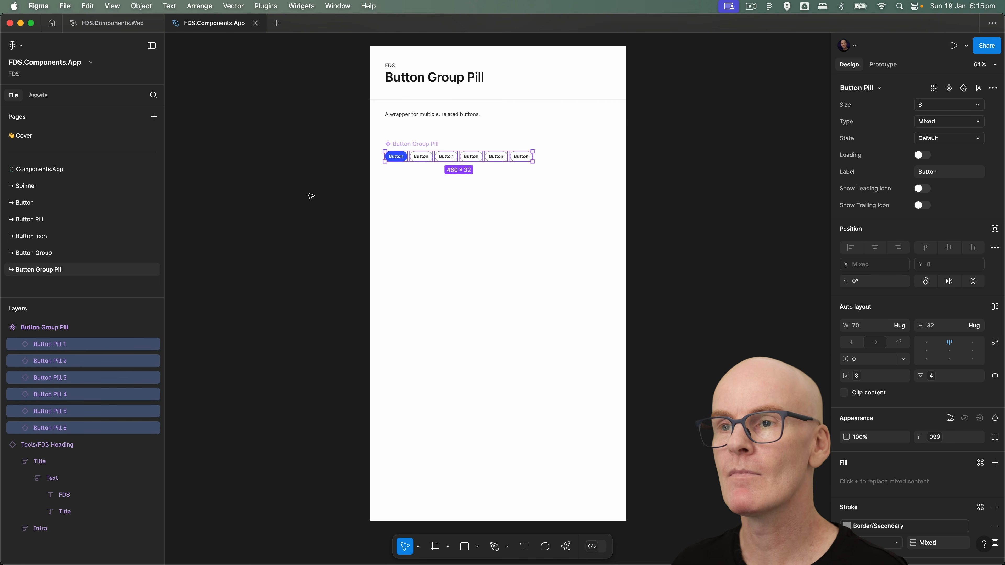
- Place a test instance of Button Group Pill below the component, hide Button Pill 5 and turn on Loading for Button Pill 1
{"action": "key", "text": "Escape"}
{"action": "key", "text": "super+d"}
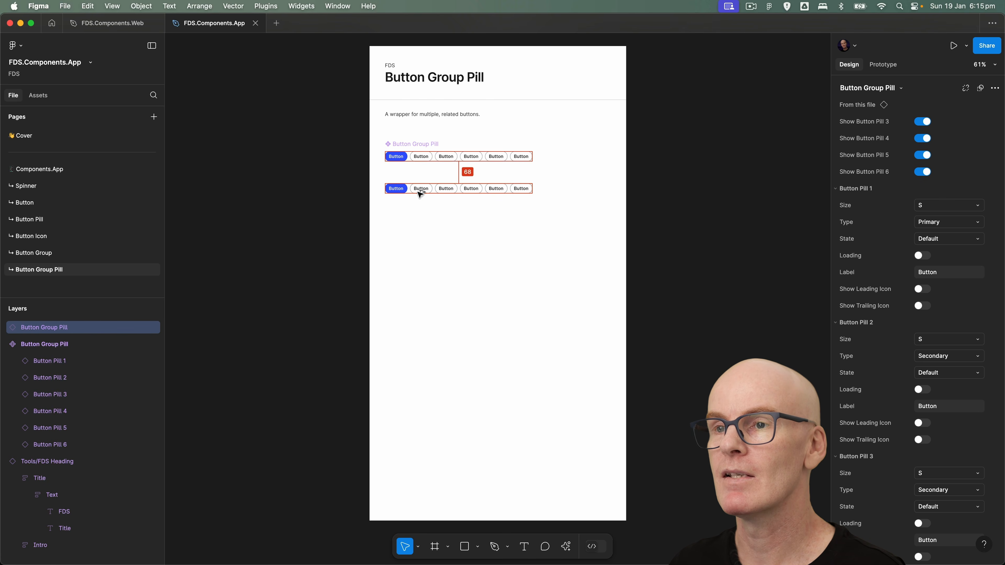
{"action": "left_click", "coordinate": [922, 155]}
{"action": "left_click", "coordinate": [927, 256]}
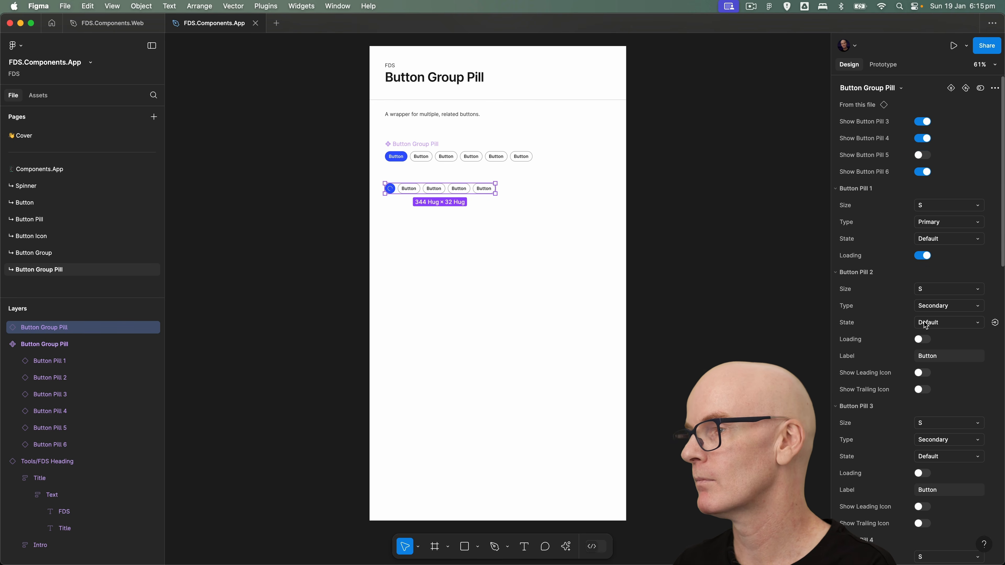